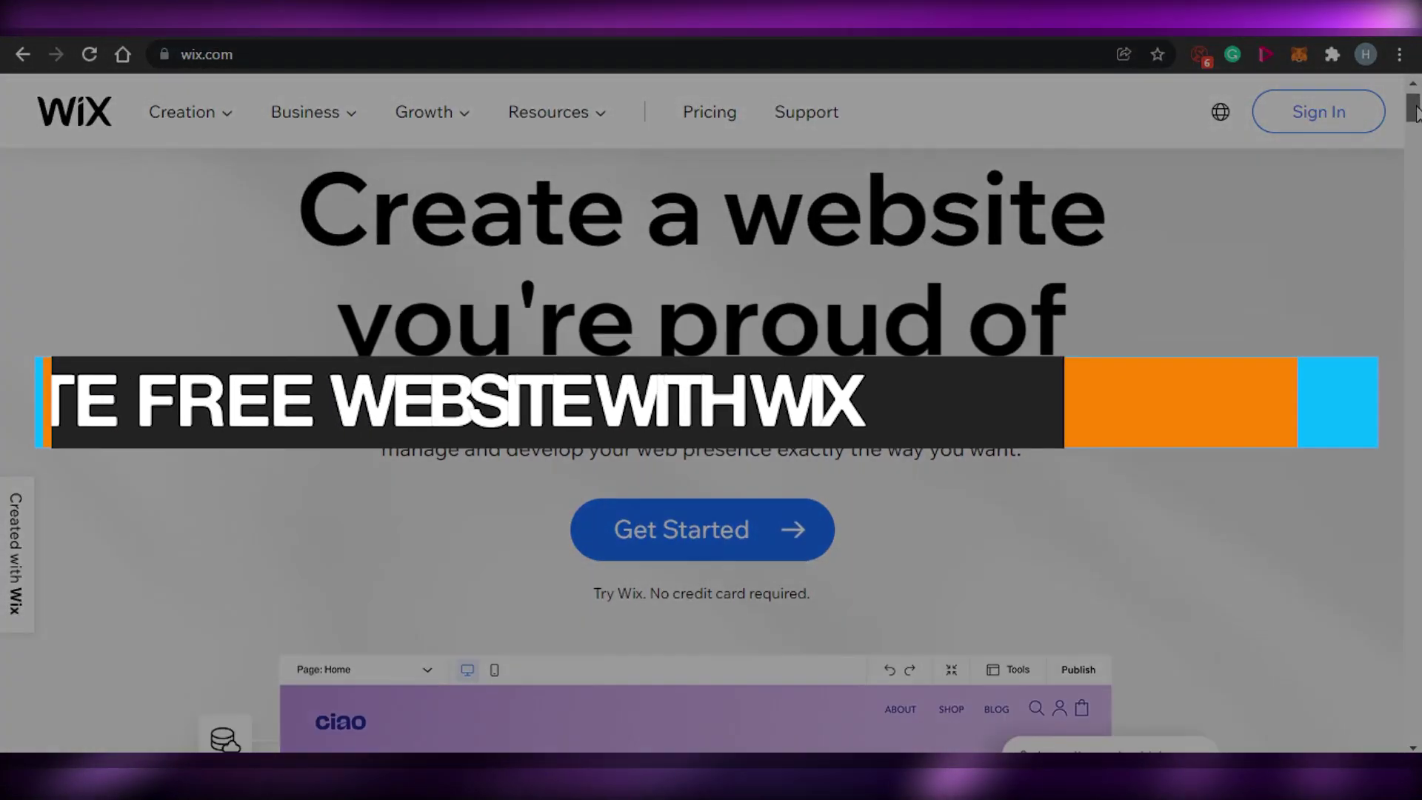
Look through the Wix homepage, including its website template categories and the ways of building a site.
{"action": "left_click_drag", "start_coordinate": [1416, 108], "coordinate": [1416, 128]}
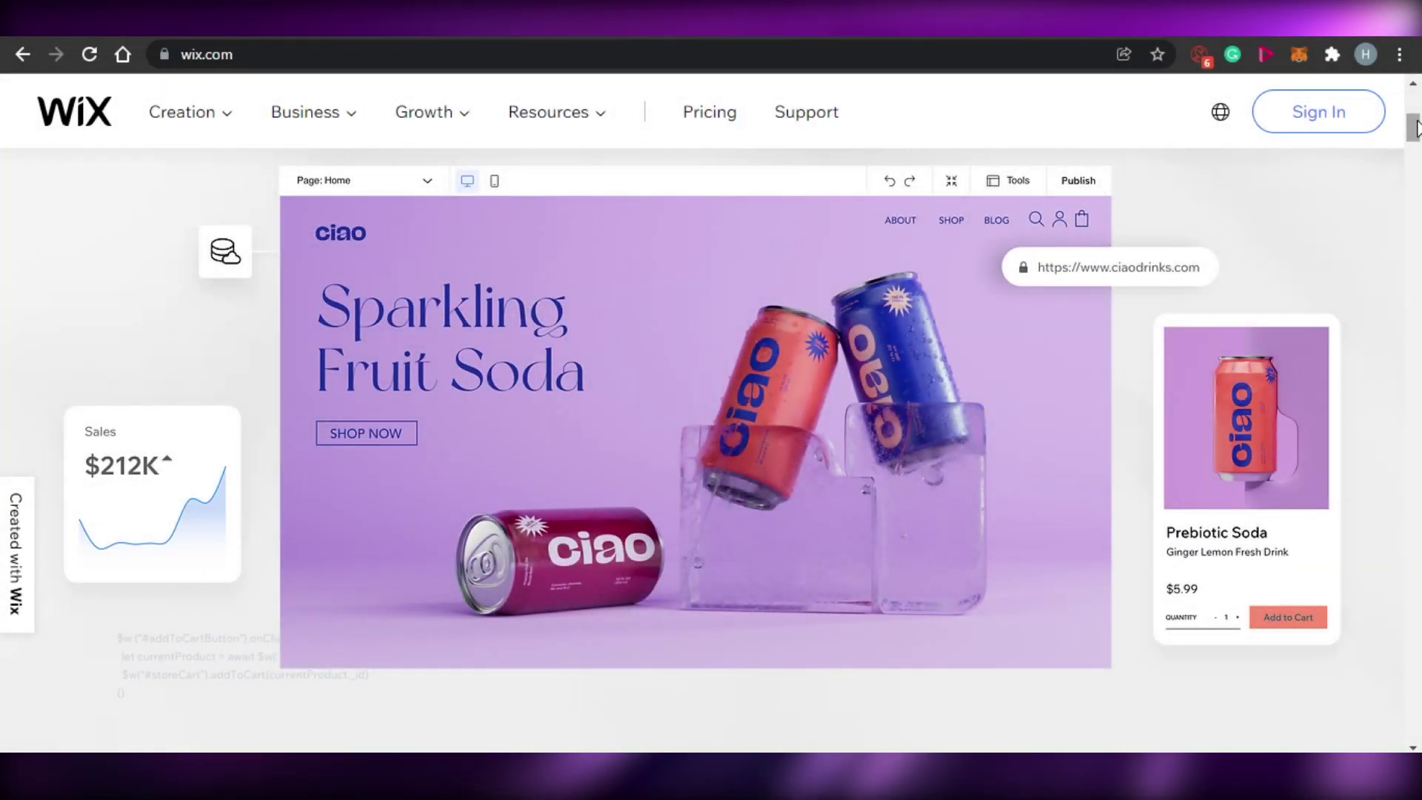
{"action": "mouse_move", "coordinate": [1417, 127]}
{"action": "left_mouse_down"}
{"action": "mouse_move", "coordinate": [1416, 183]}
{"action": "mouse_move", "coordinate": [1416, 104]}
{"action": "left_mouse_up"}
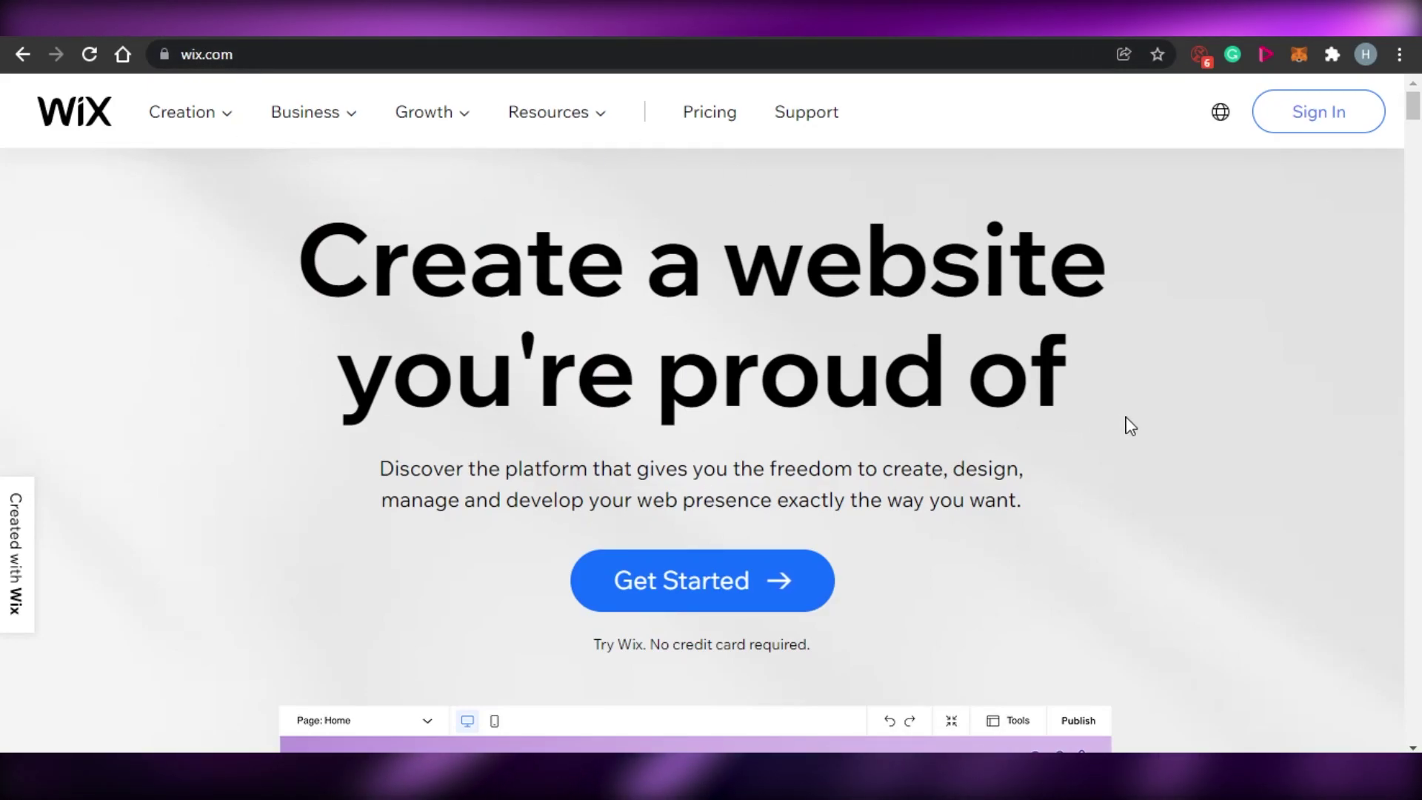
{"action": "left_click_drag", "start_coordinate": [1415, 109], "coordinate": [1415, 198]}
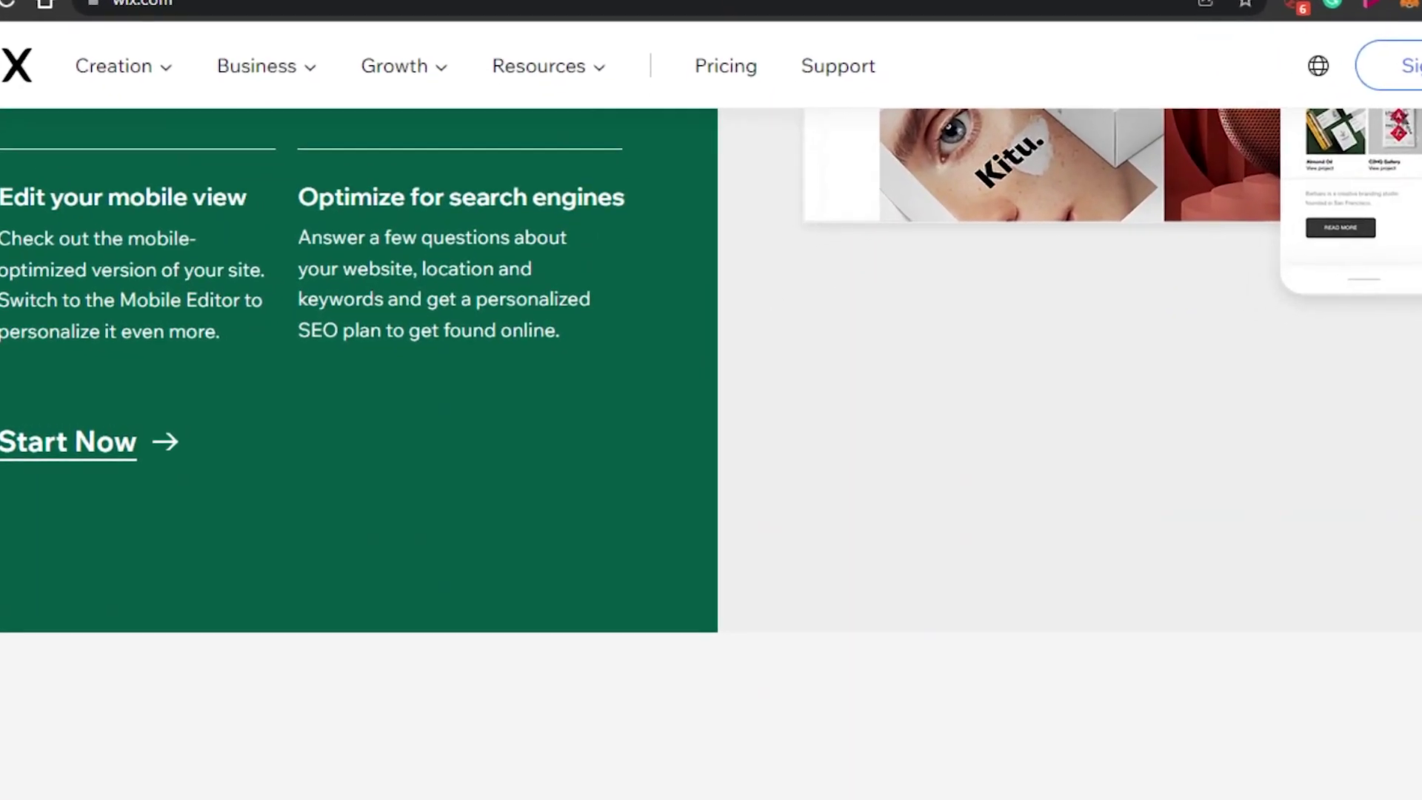
{"action": "scroll", "coordinate": [711, 444], "scroll_direction": "down", "scroll_amount": 10}
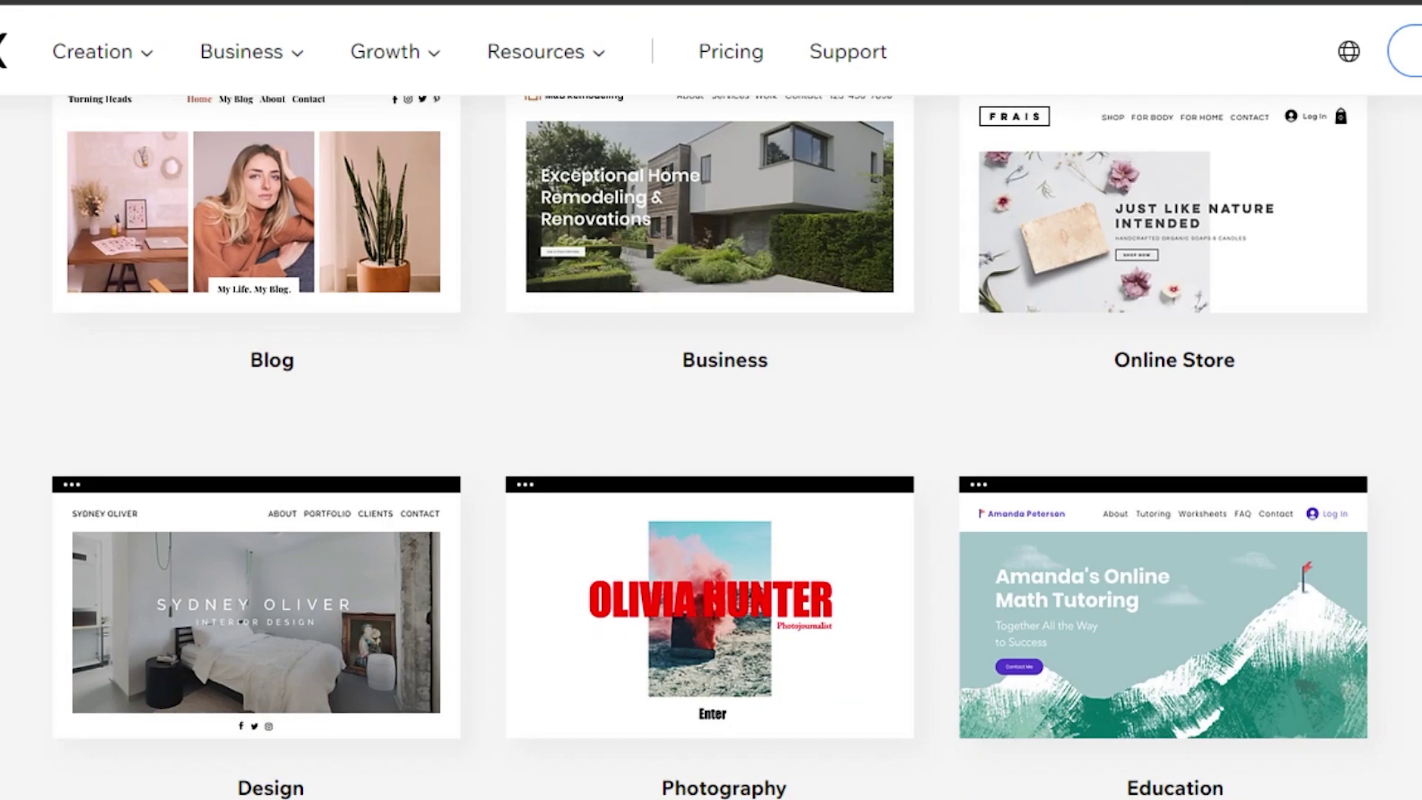
{"action": "scroll", "coordinate": [711, 445], "scroll_direction": "up", "scroll_amount": 1}
{"action": "scroll", "coordinate": [712, 444], "scroll_direction": "down", "scroll_amount": 5}
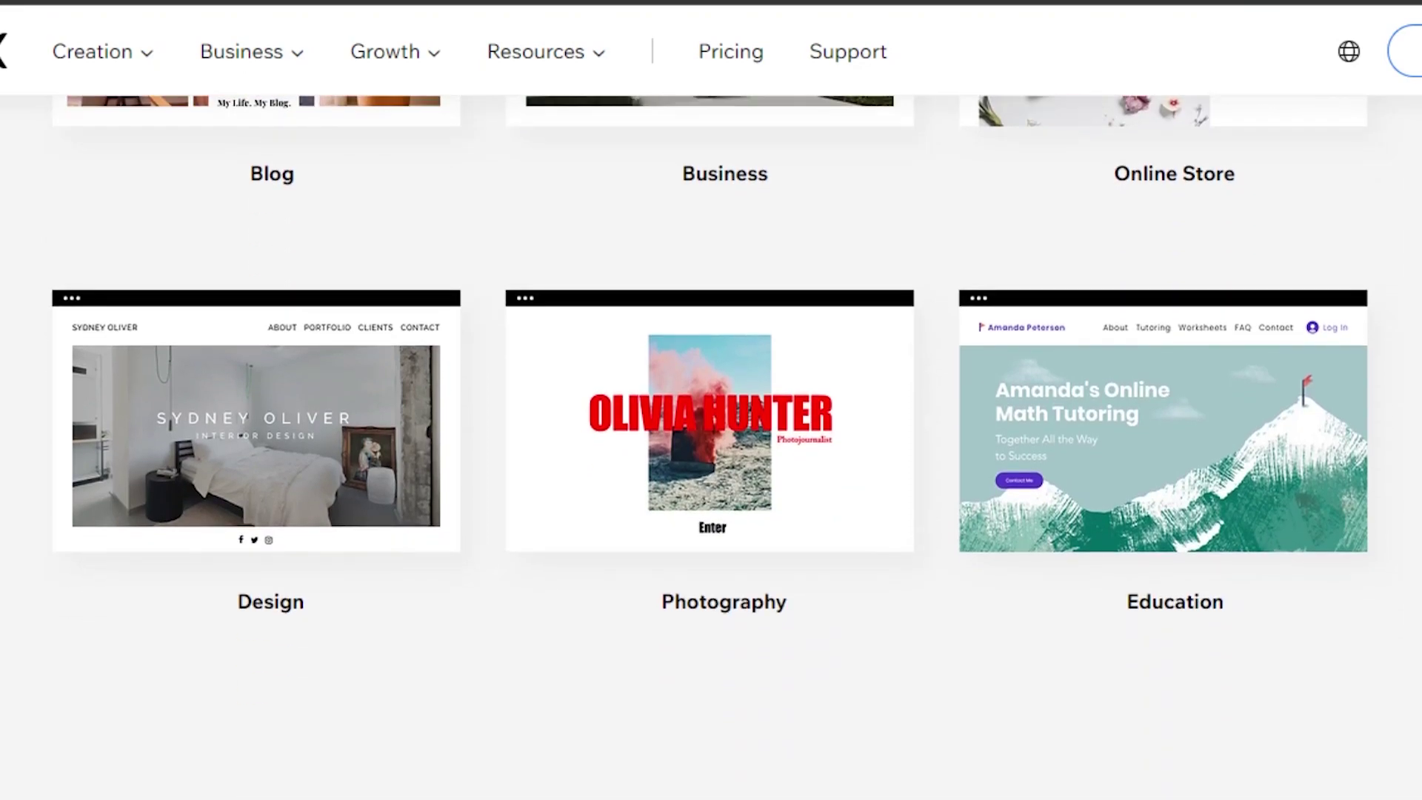
{"action": "scroll", "coordinate": [711, 445], "scroll_direction": "down", "scroll_amount": 6}
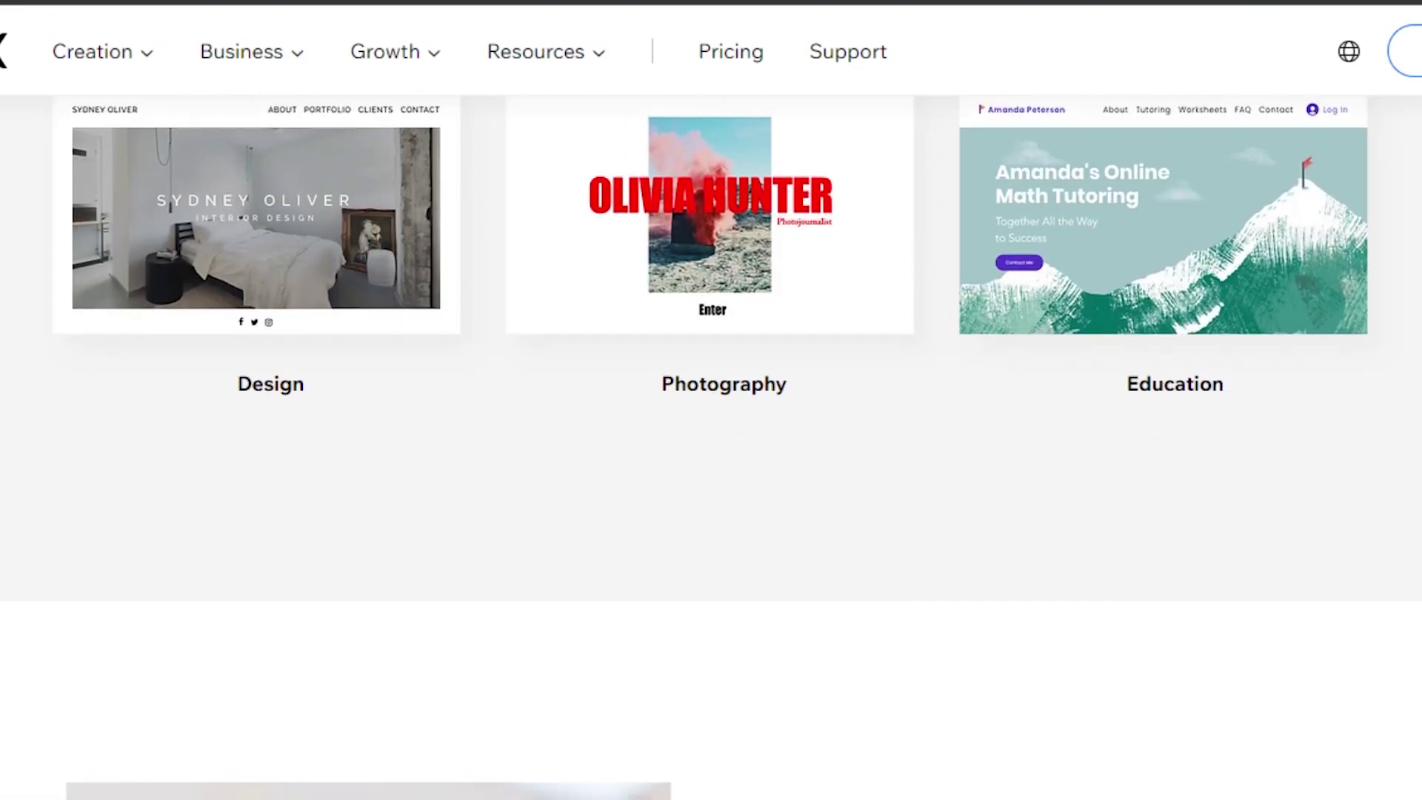
{"action": "scroll", "coordinate": [711, 445], "scroll_direction": "down", "scroll_amount": 12}
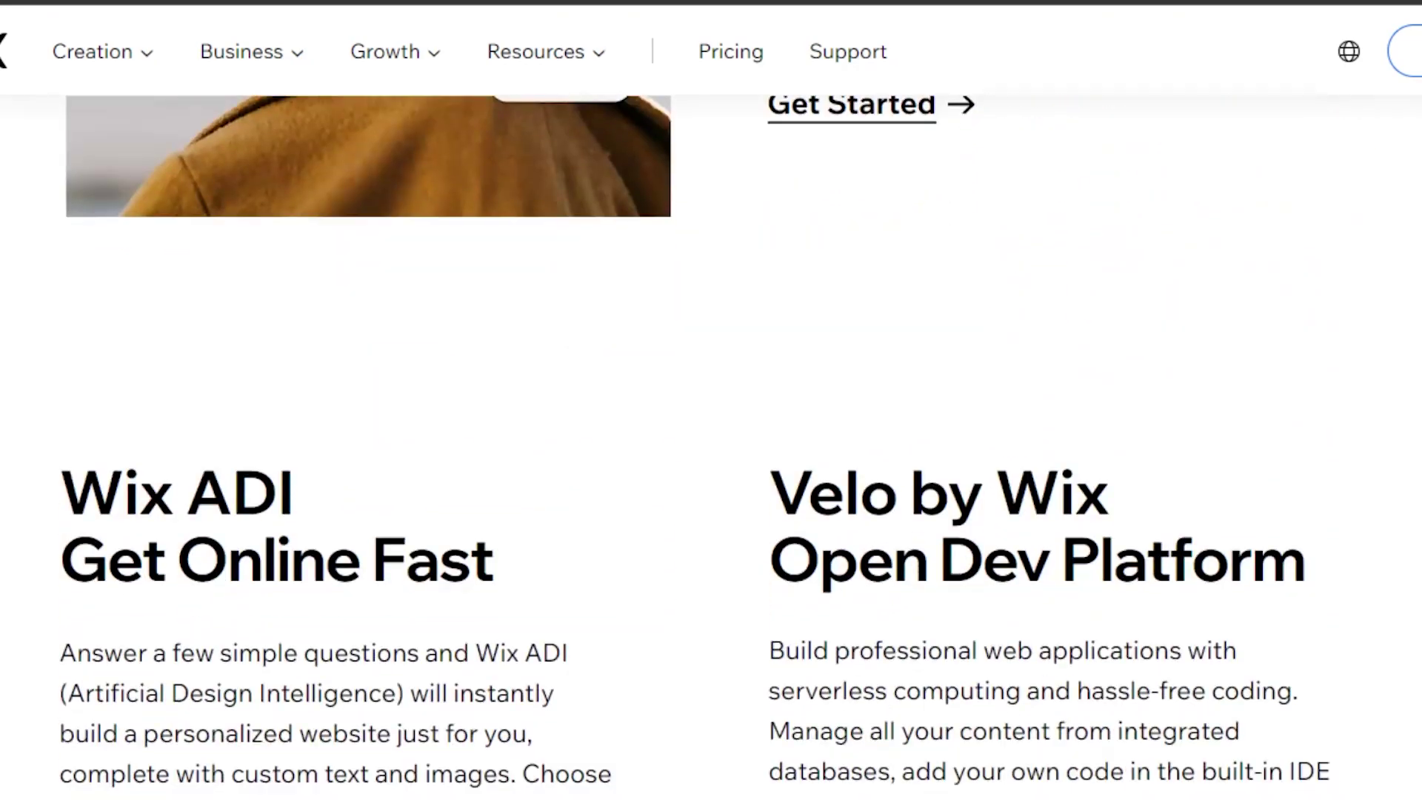
{"action": "scroll", "coordinate": [711, 444], "scroll_direction": "down", "scroll_amount": 20}
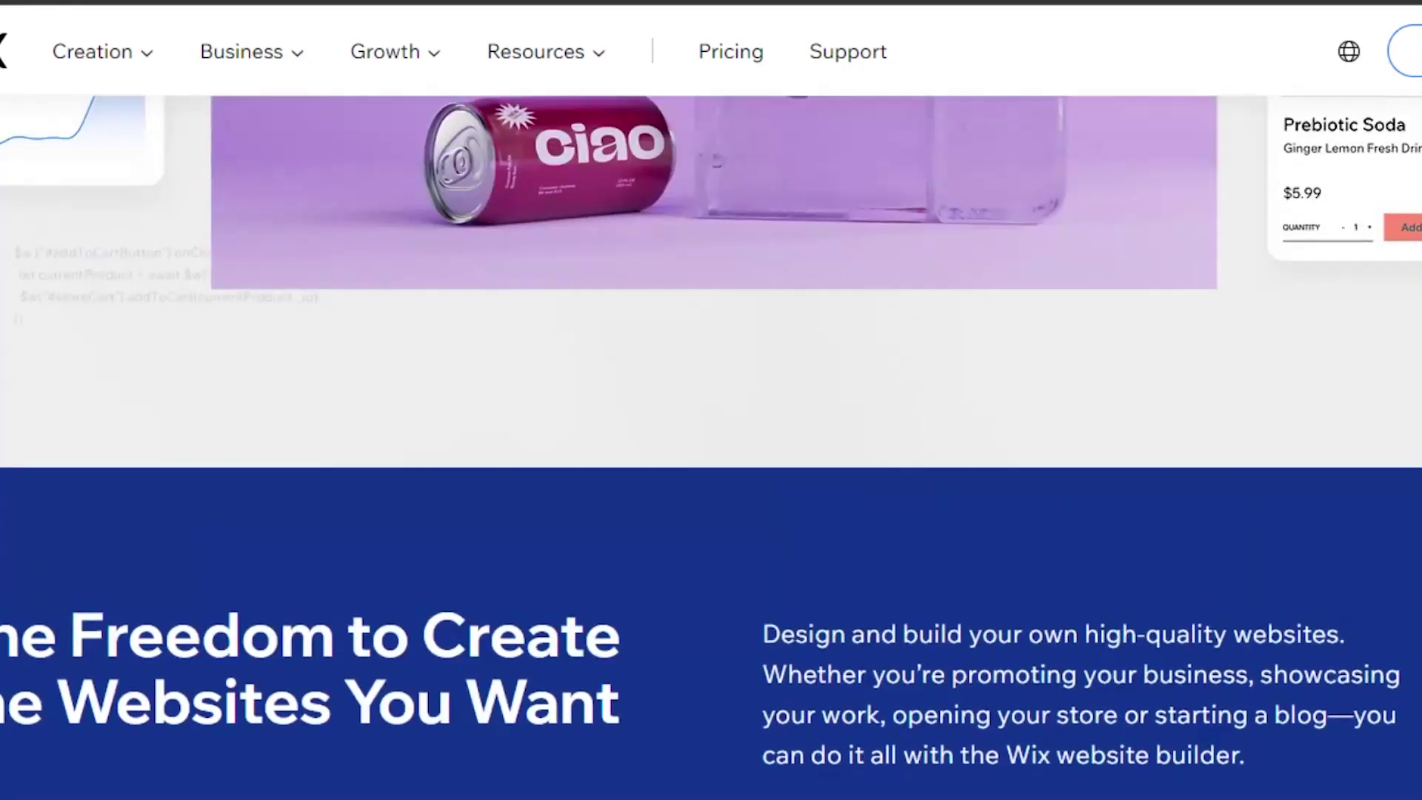
{"action": "scroll", "coordinate": [712, 400], "scroll_direction": "up", "scroll_amount": 20}
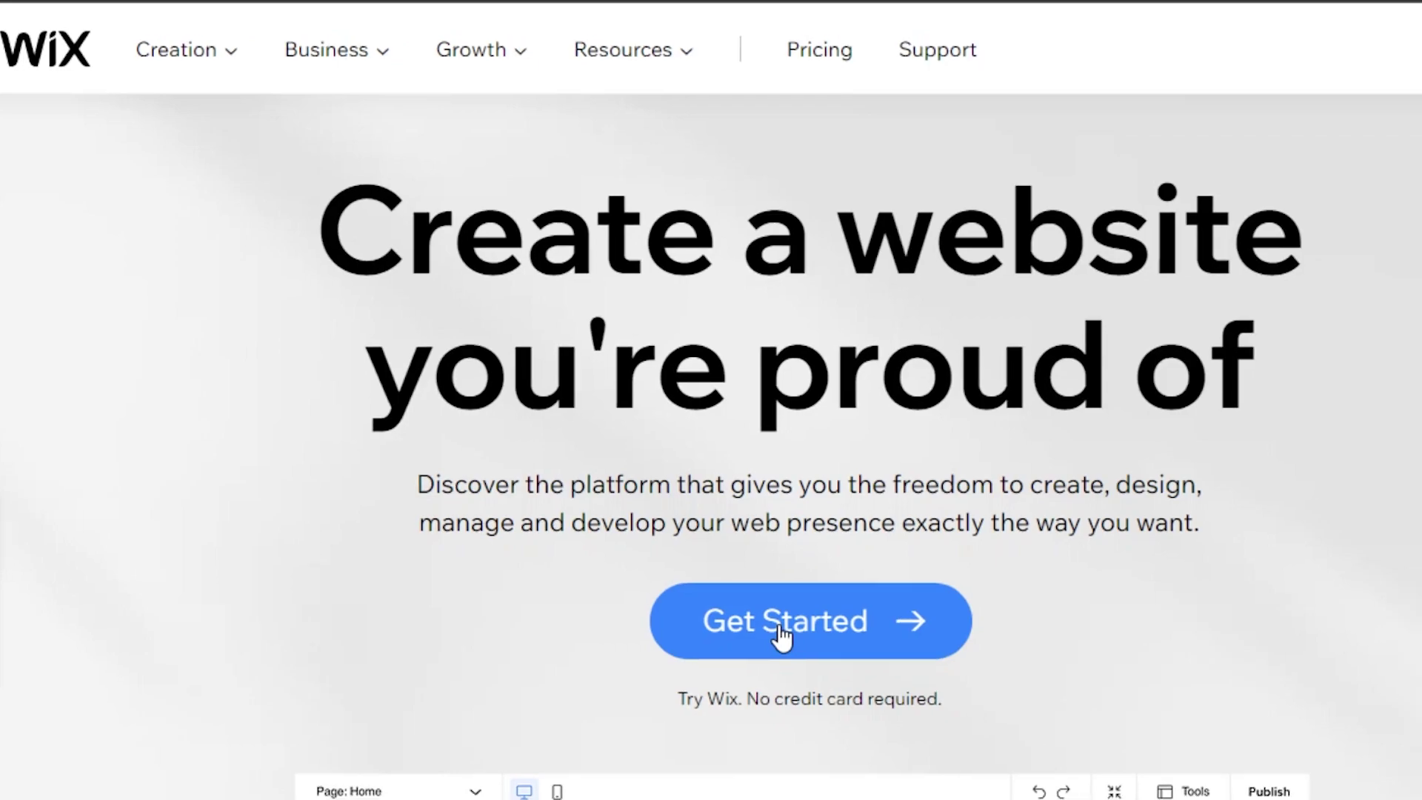
Get started from the Wix homepage and look over the existing sites in the account.
{"action": "left_click", "coordinate": [796, 637]}
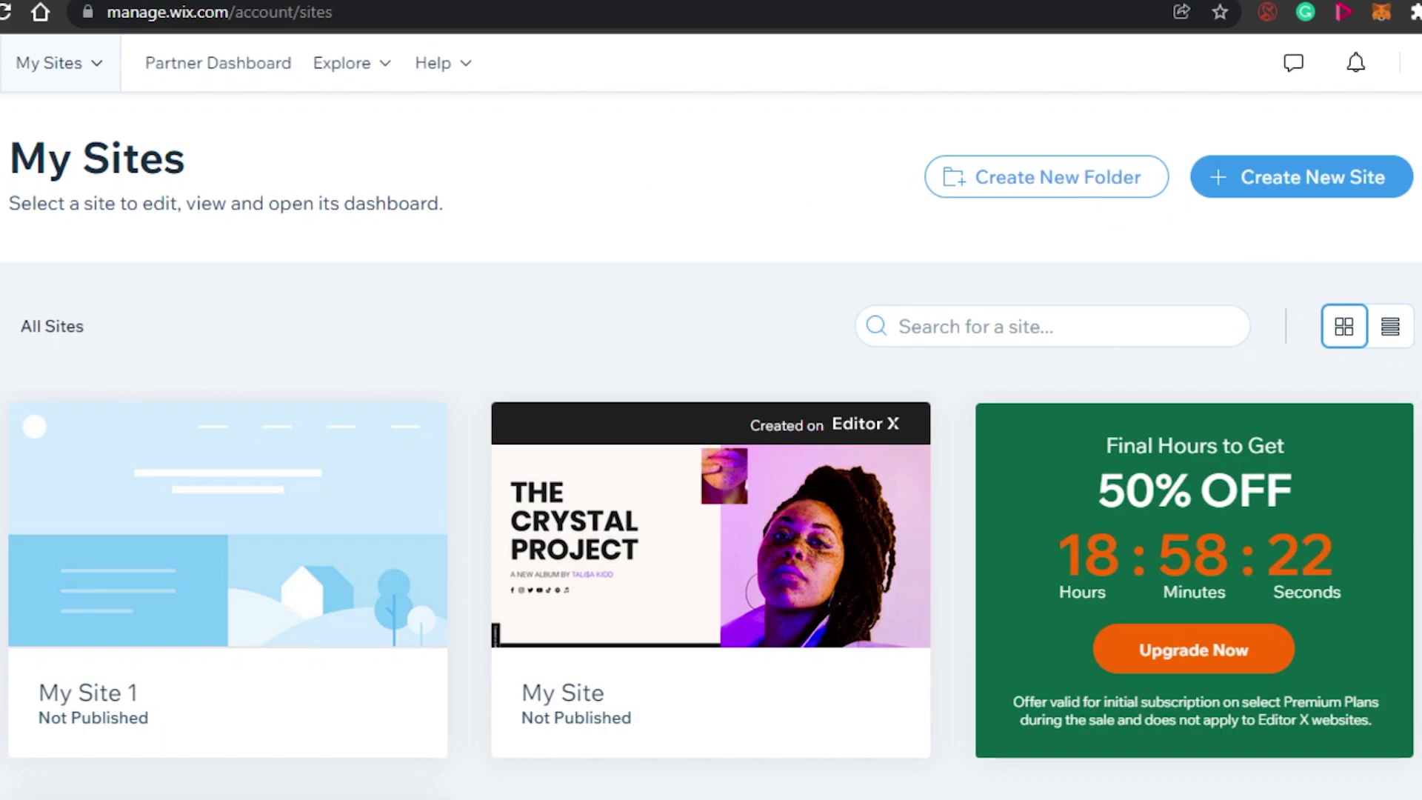
{"action": "scroll", "coordinate": [711, 519], "scroll_direction": "down", "scroll_amount": 6}
{"action": "scroll", "coordinate": [711, 518], "scroll_direction": "up", "scroll_amount": 3}
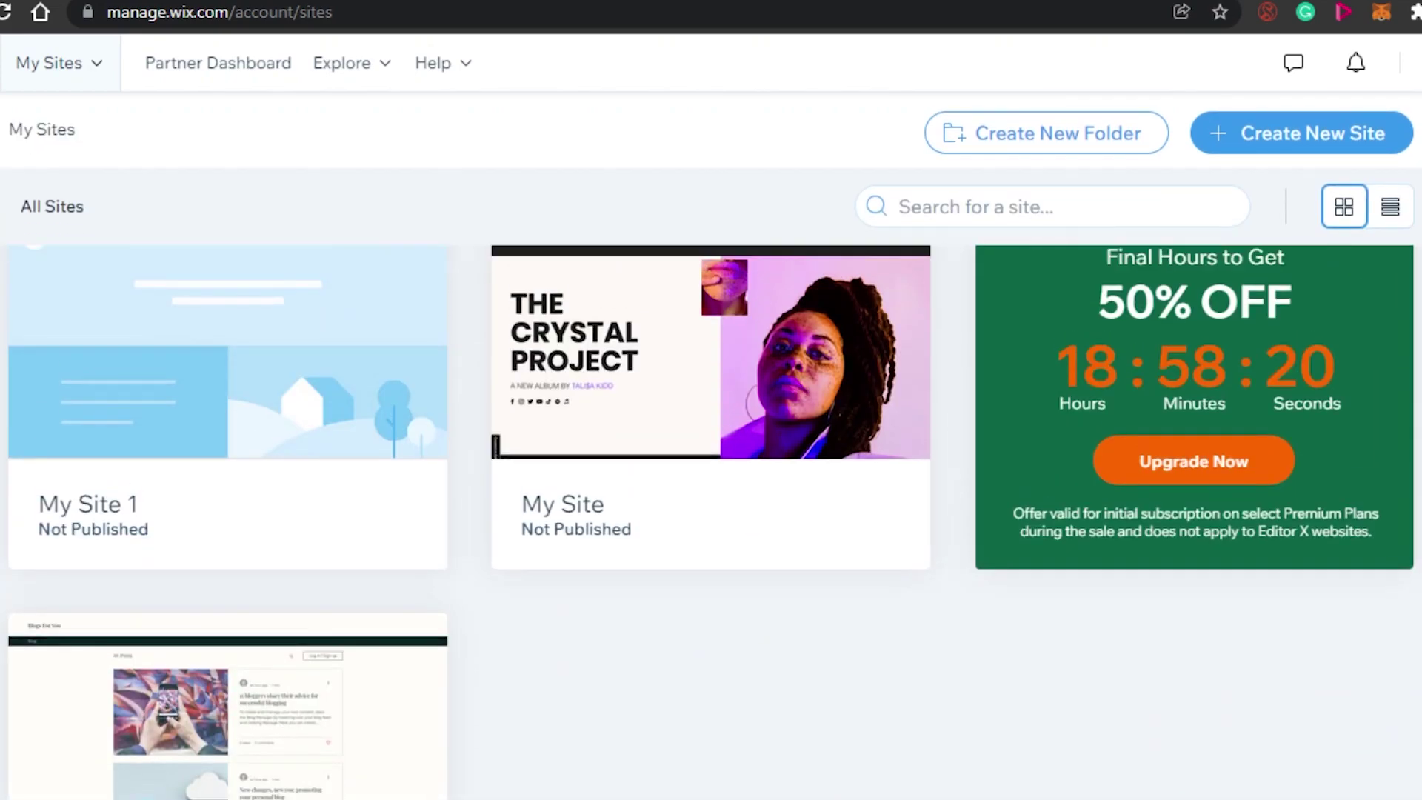
{"action": "scroll", "coordinate": [711, 518], "scroll_direction": "up", "scroll_amount": 3}
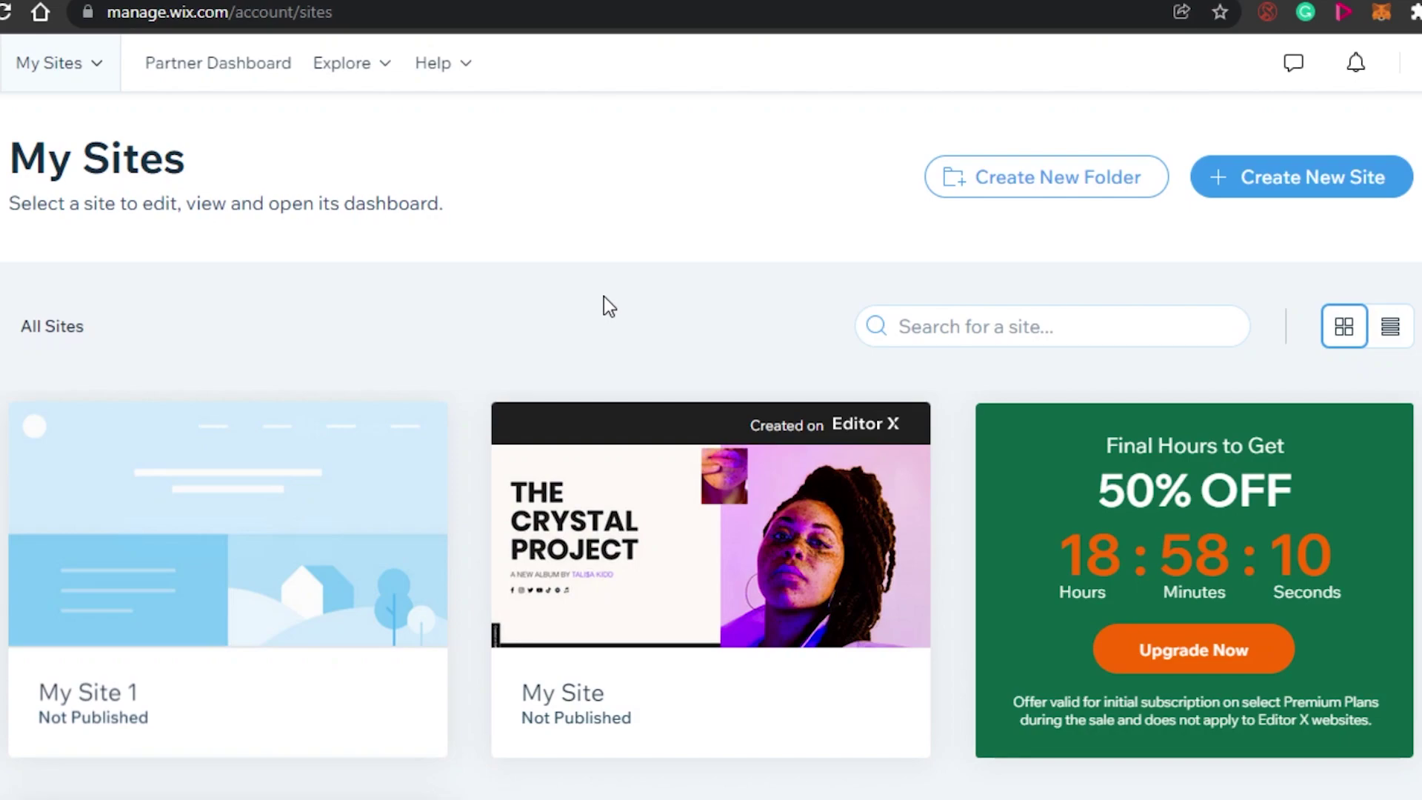
{"action": "scroll", "coordinate": [1193, 366], "scroll_direction": "down", "scroll_amount": 3}
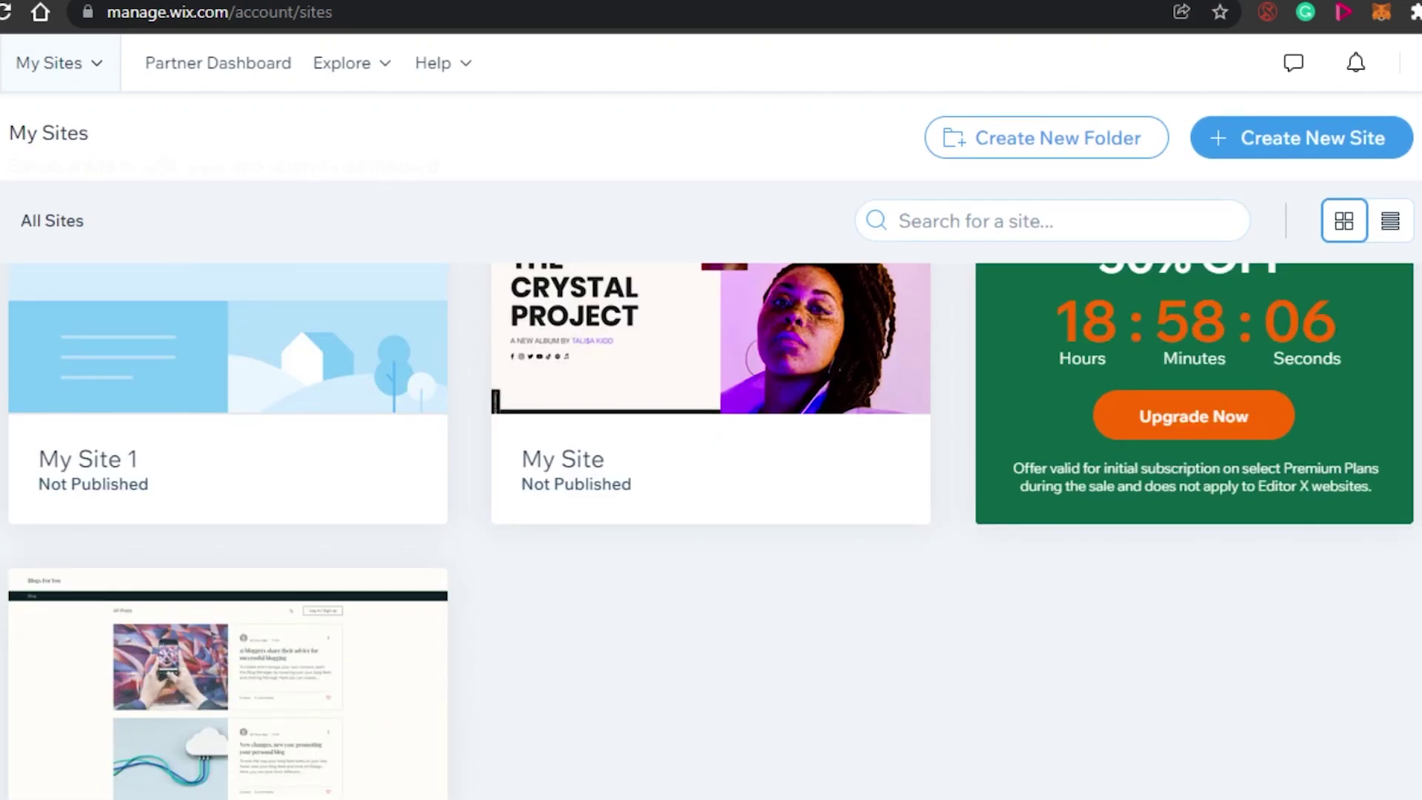
{"action": "scroll", "coordinate": [711, 518], "scroll_direction": "down", "scroll_amount": 1}
{"action": "scroll", "coordinate": [711, 518], "scroll_direction": "up", "scroll_amount": 2}
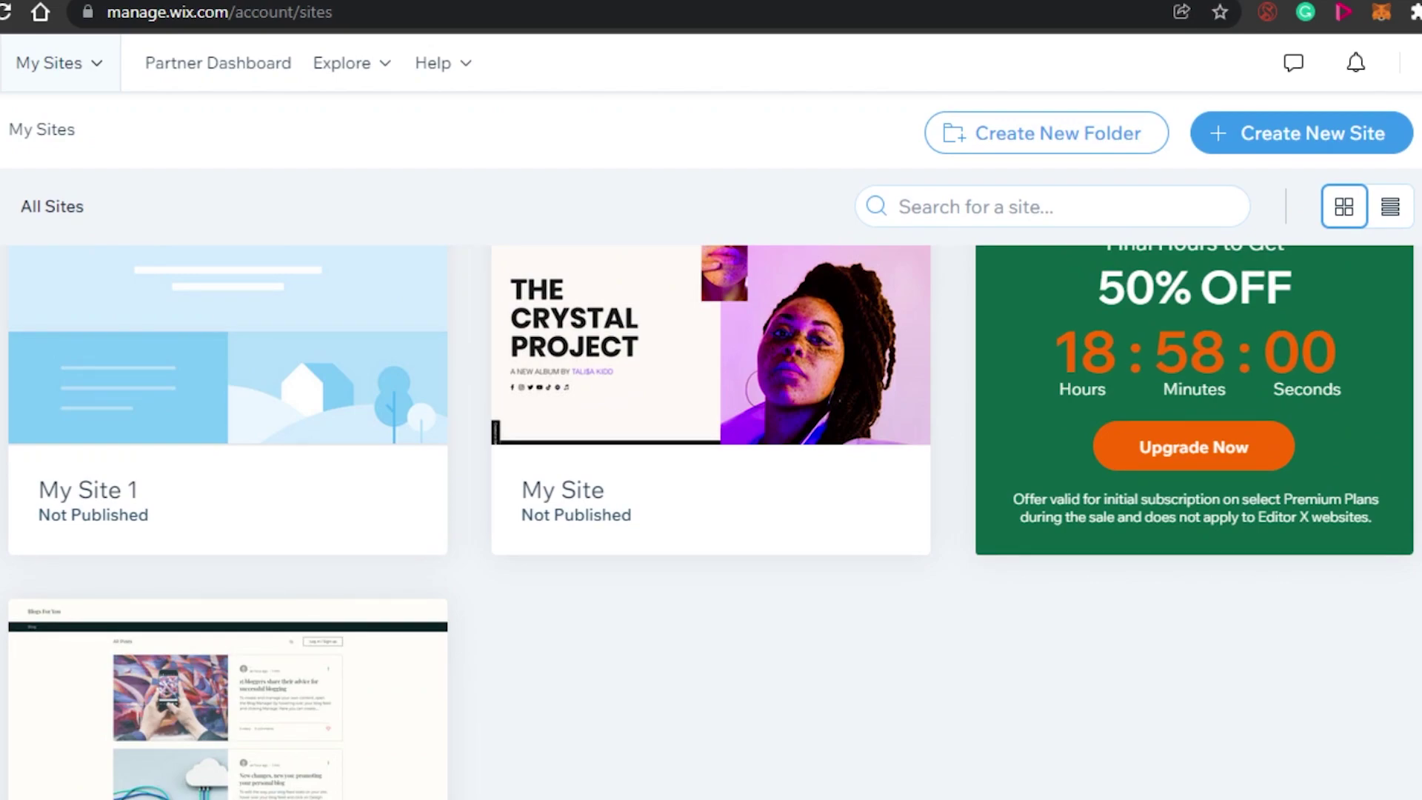
{"action": "scroll", "coordinate": [711, 444], "scroll_direction": "up", "scroll_amount": 3}
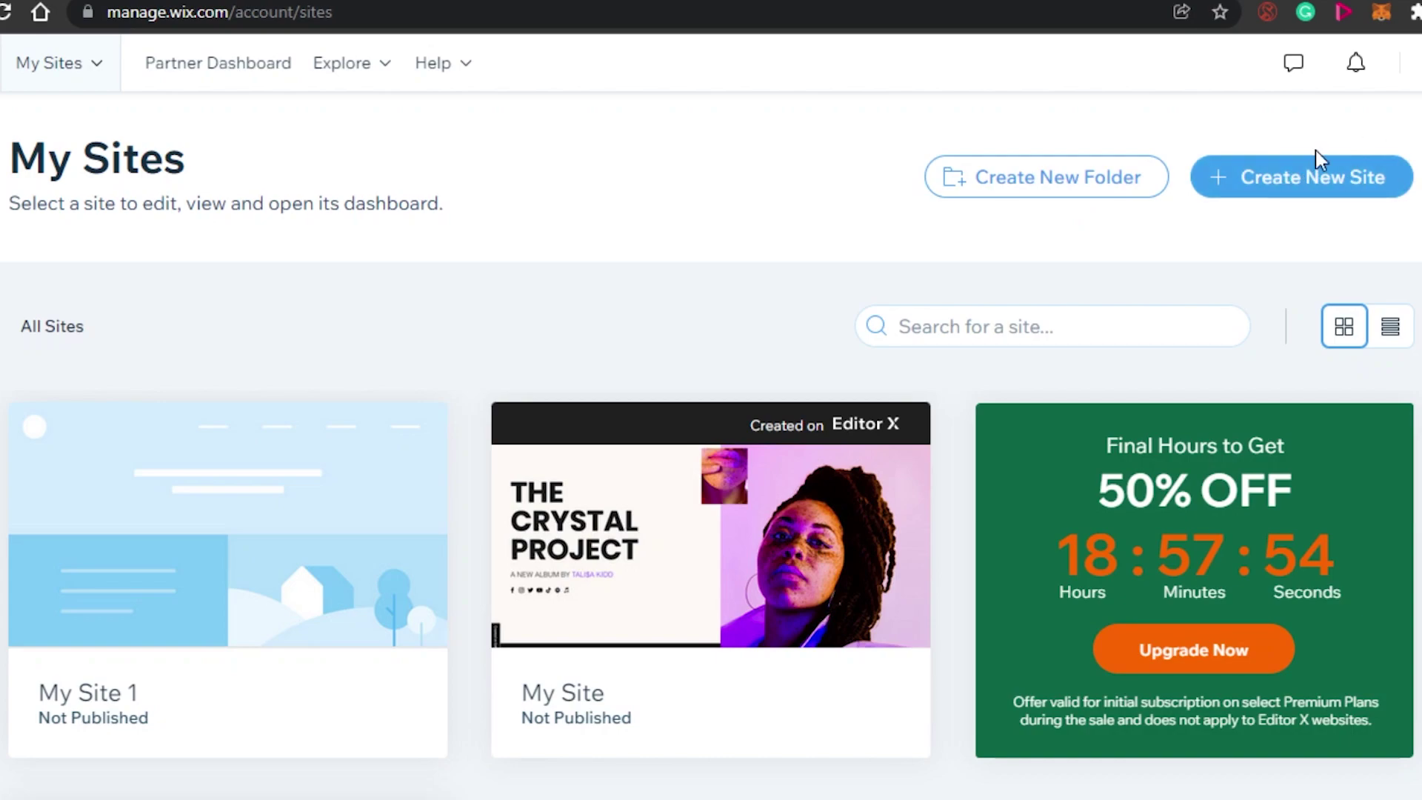
Start creating a new site and choose Wix as its platform.
{"action": "left_click", "coordinate": [1315, 182]}
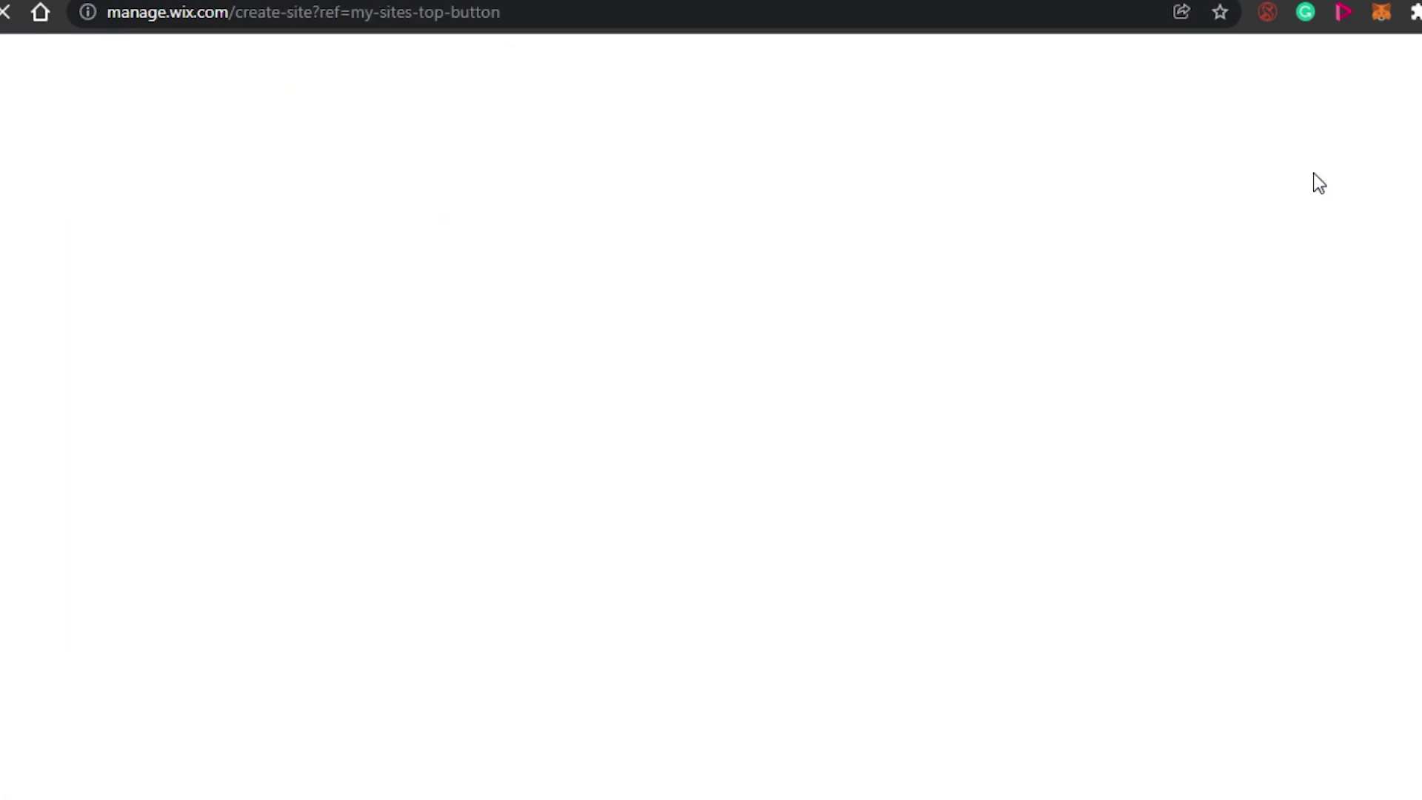
{"action": "key", "text": "alt+Left"}
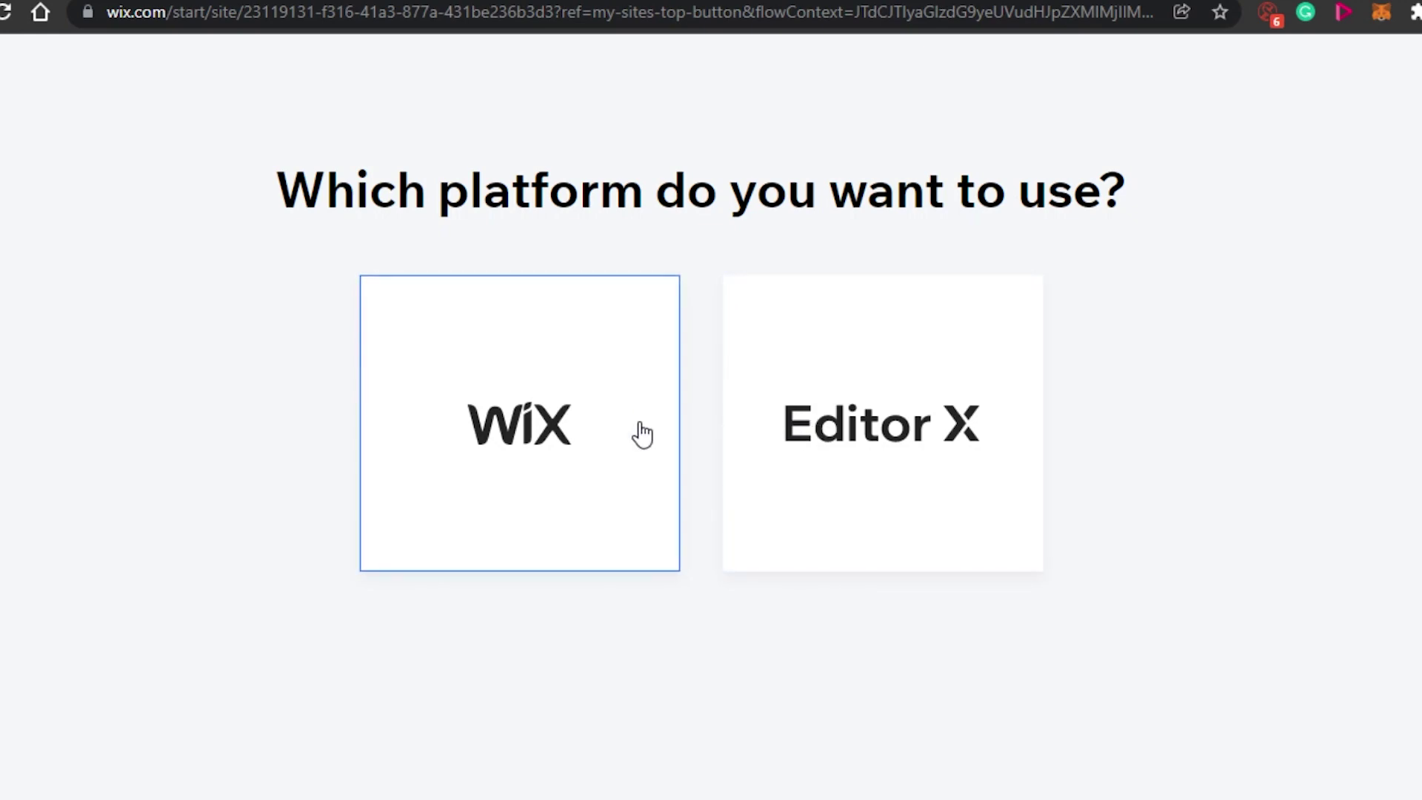
{"action": "left_click", "coordinate": [563, 424]}
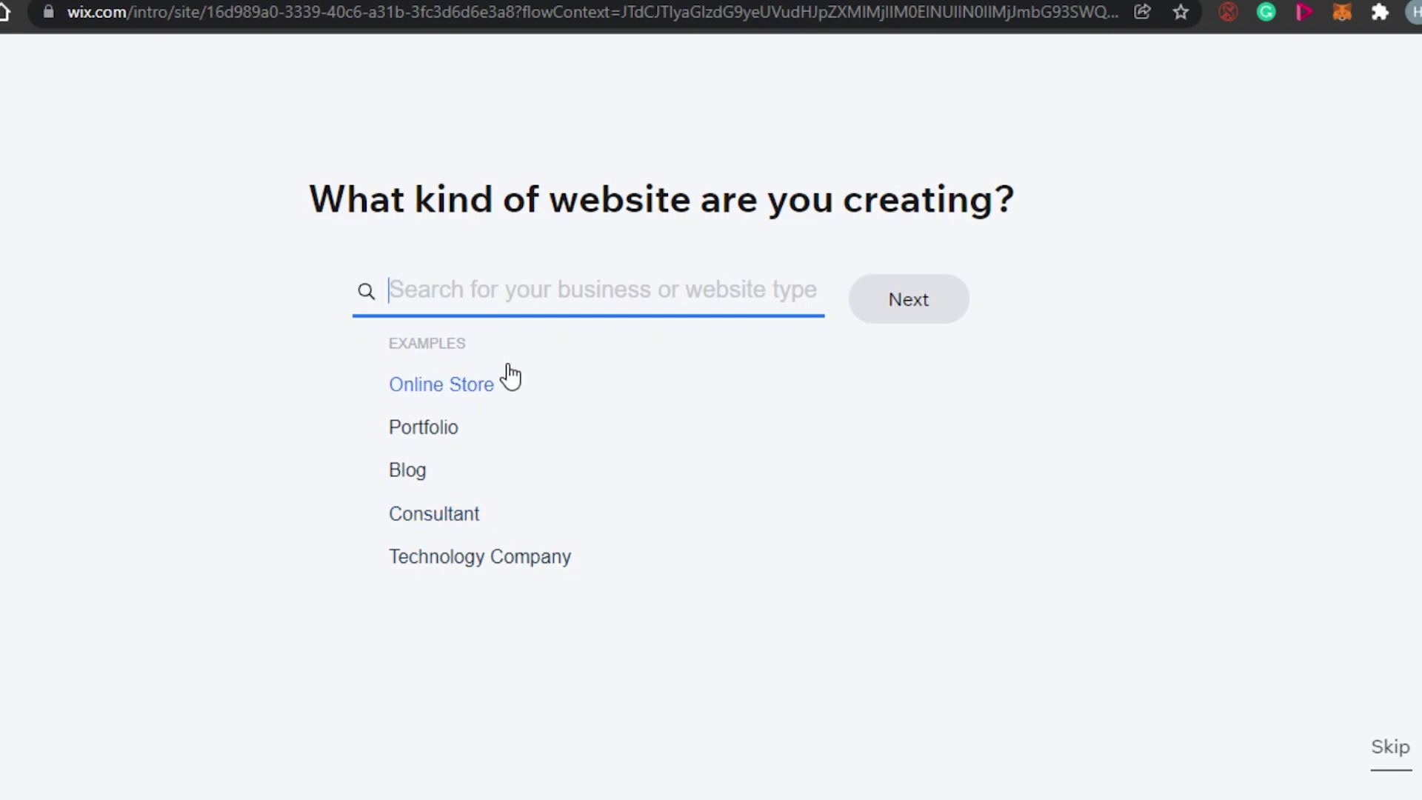
Set the kind of website to Blog and continue to the feature selection.
{"action": "left_click", "coordinate": [414, 475]}
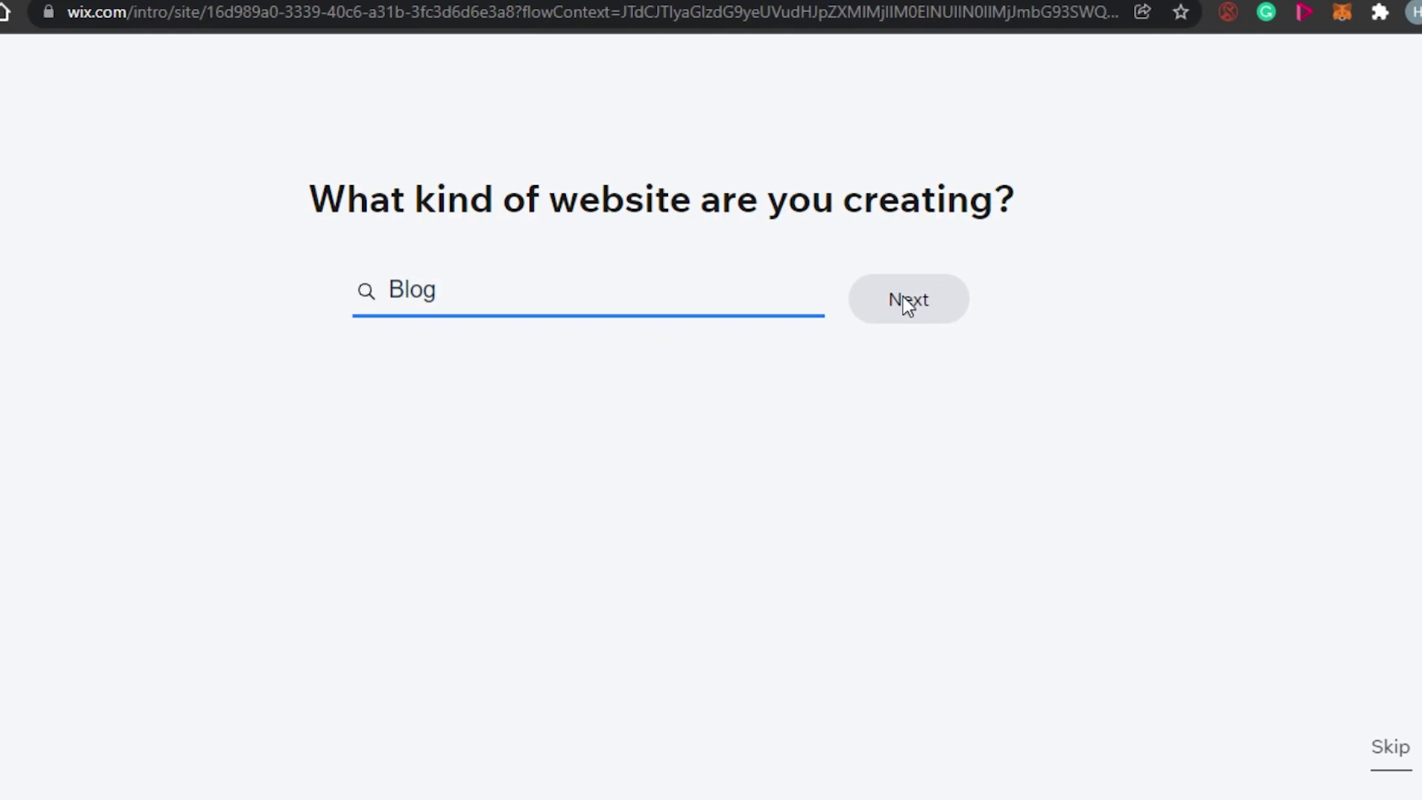
{"action": "left_click", "coordinate": [677, 287]}
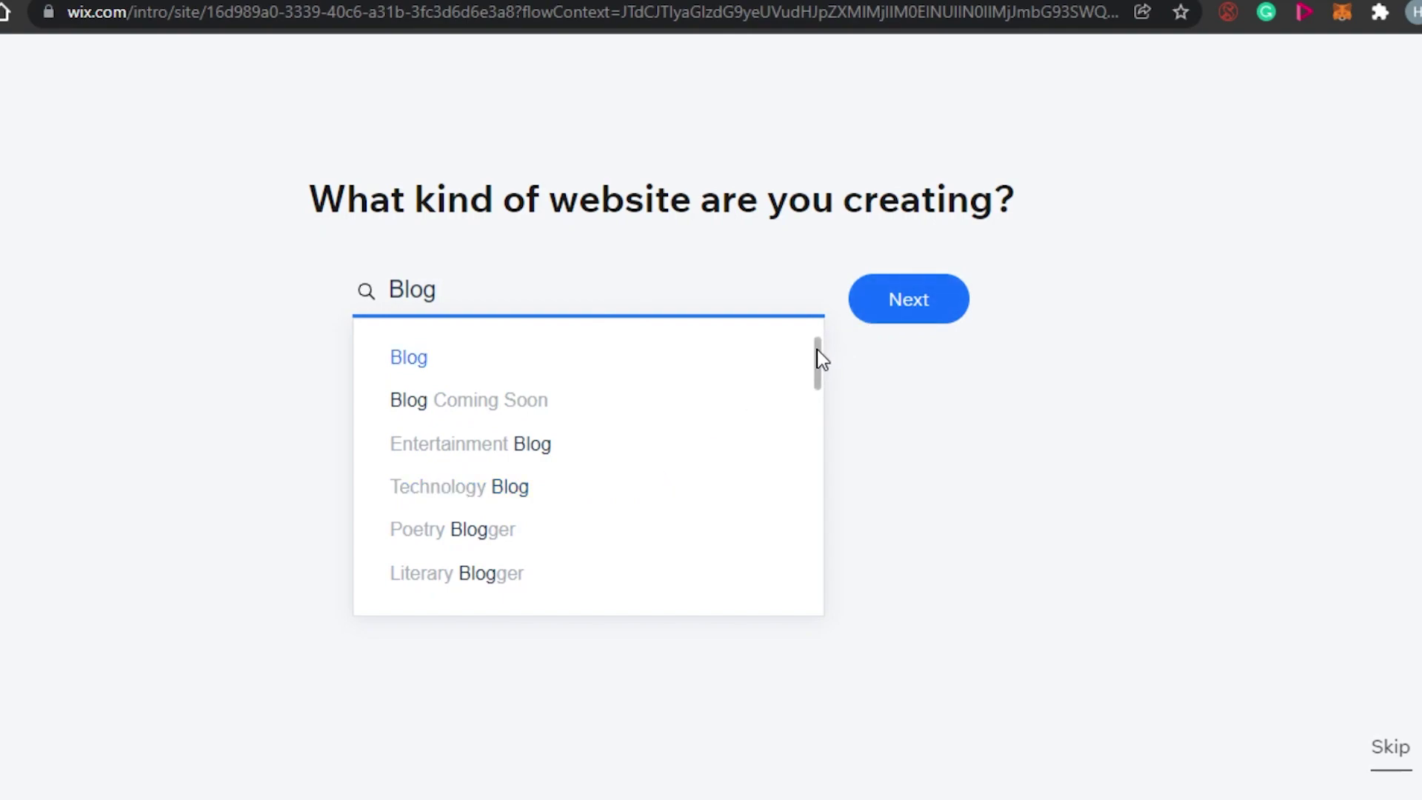
{"action": "mouse_move", "coordinate": [816, 349]}
{"action": "left_mouse_down"}
{"action": "mouse_move", "coordinate": [816, 495]}
{"action": "mouse_move", "coordinate": [816, 346]}
{"action": "left_mouse_up"}
{"action": "left_click", "coordinate": [406, 365]}
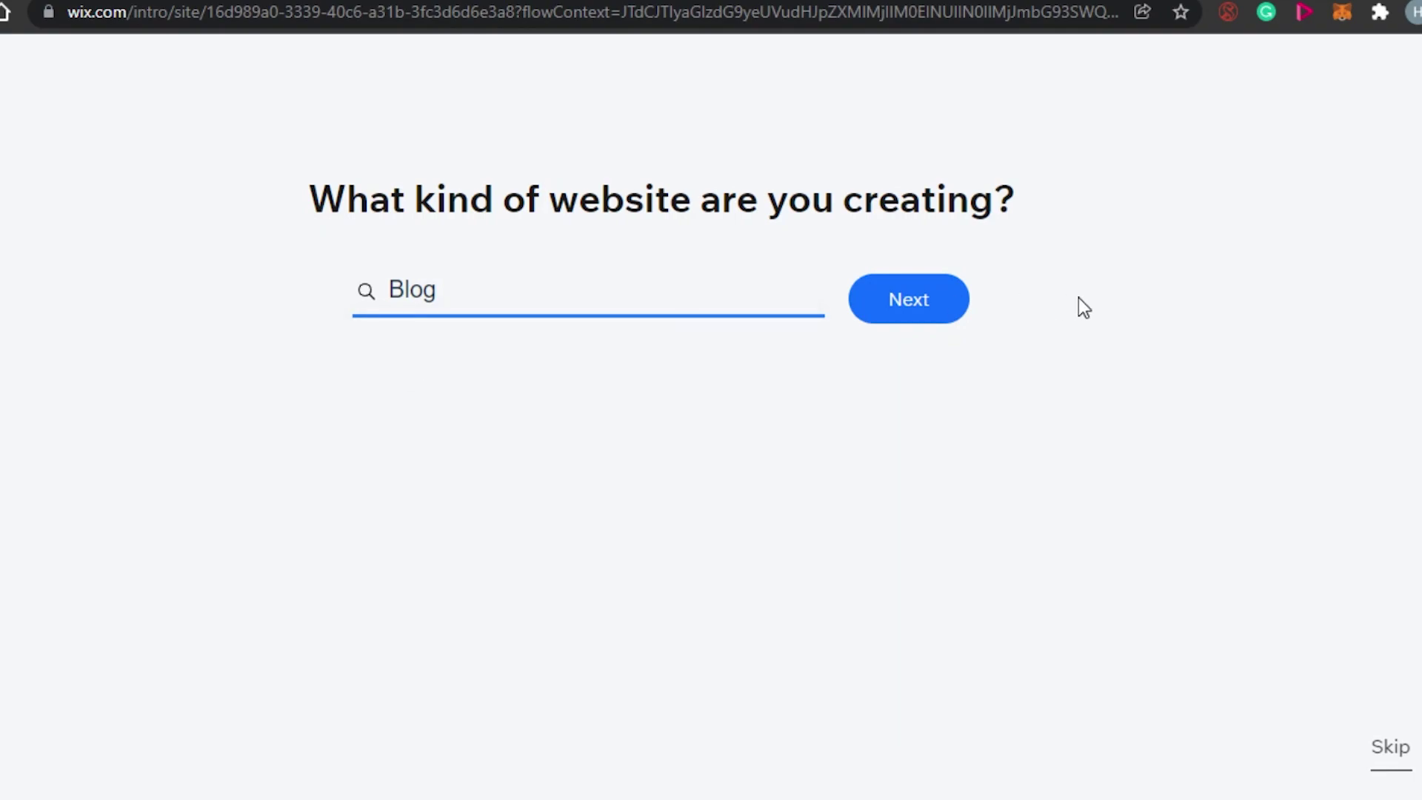
{"action": "left_click", "coordinate": [940, 310]}
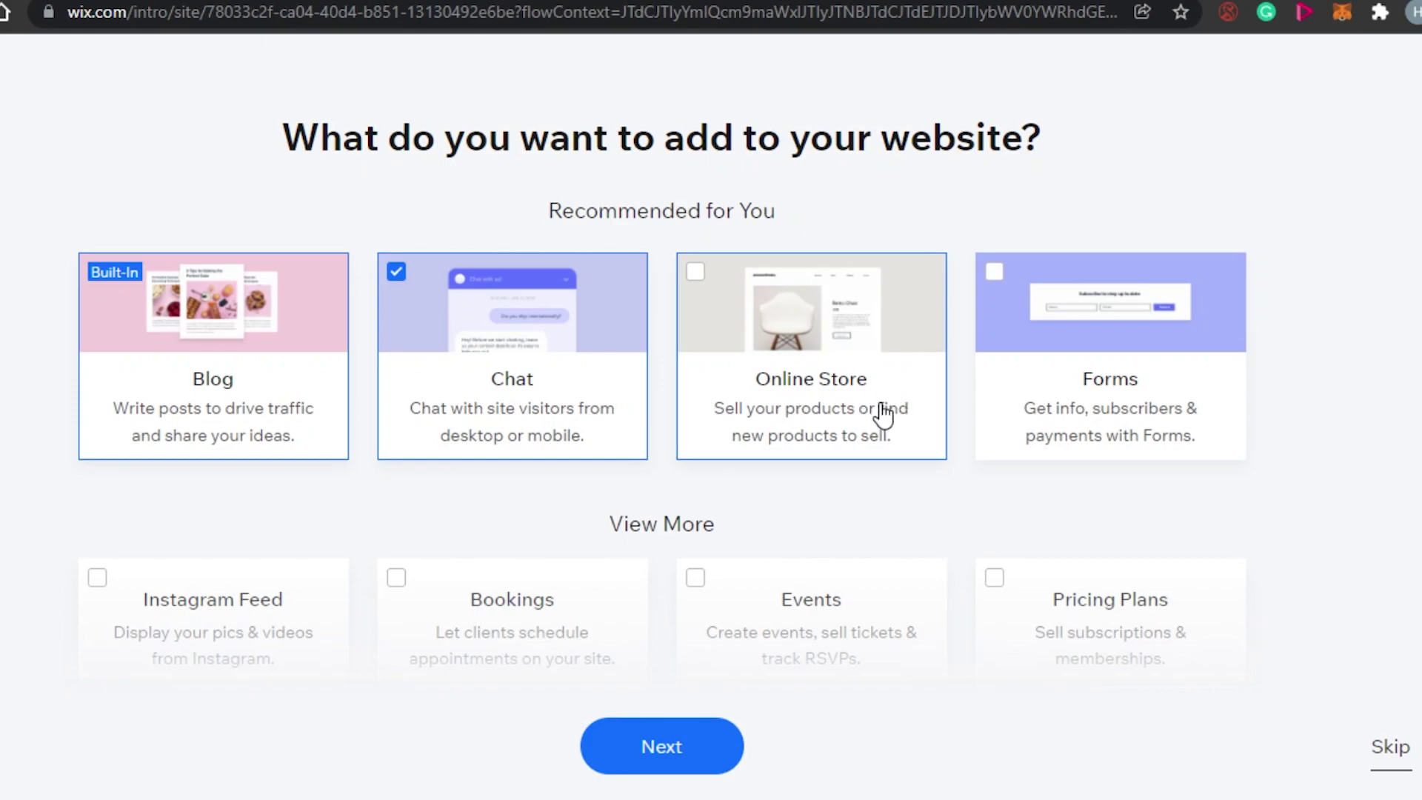
Select Online Store and deselect Chat as website features, and choose to create the site by editing a template.
{"action": "left_click", "coordinate": [699, 274]}
{"action": "left_click", "coordinate": [401, 277]}
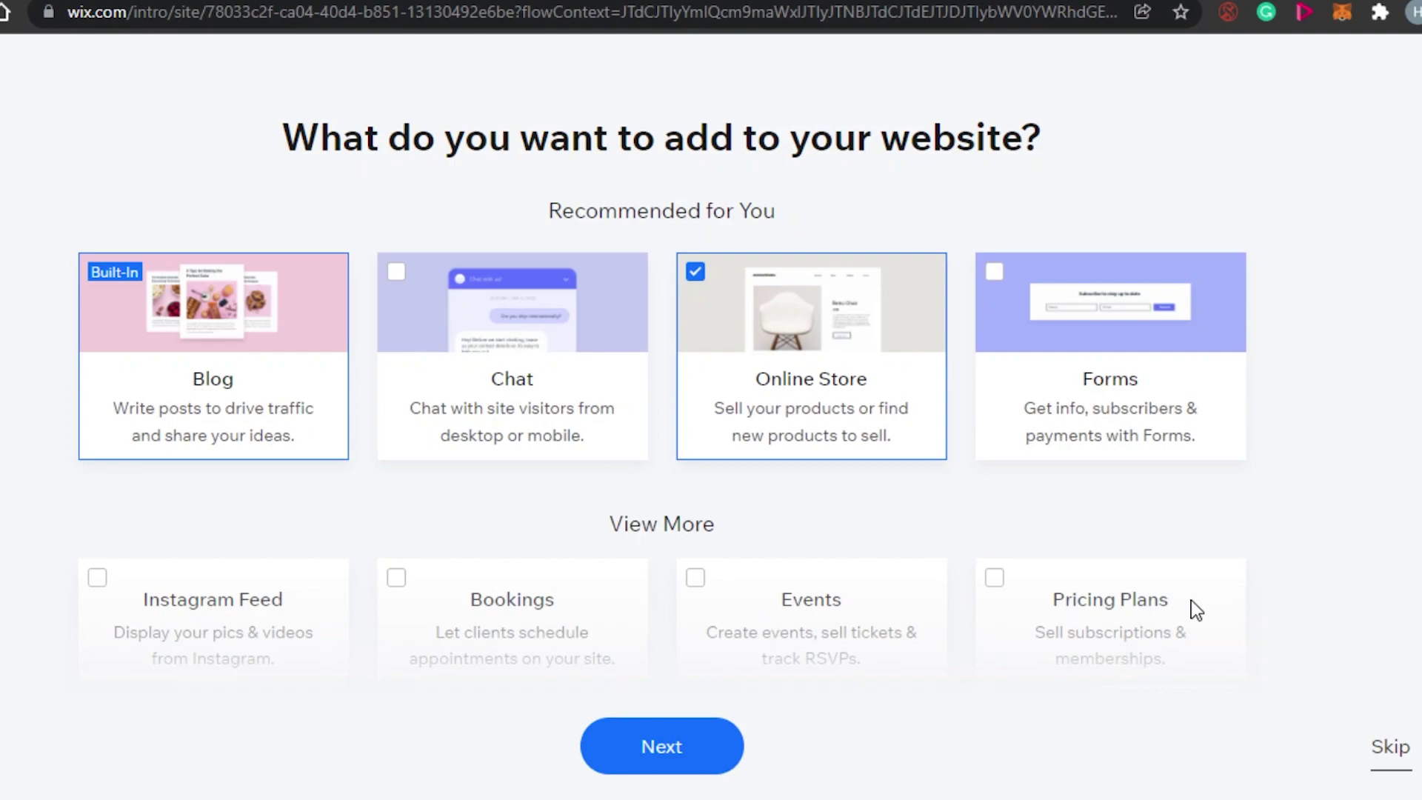
{"action": "mouse_move", "coordinate": [214, 383]}
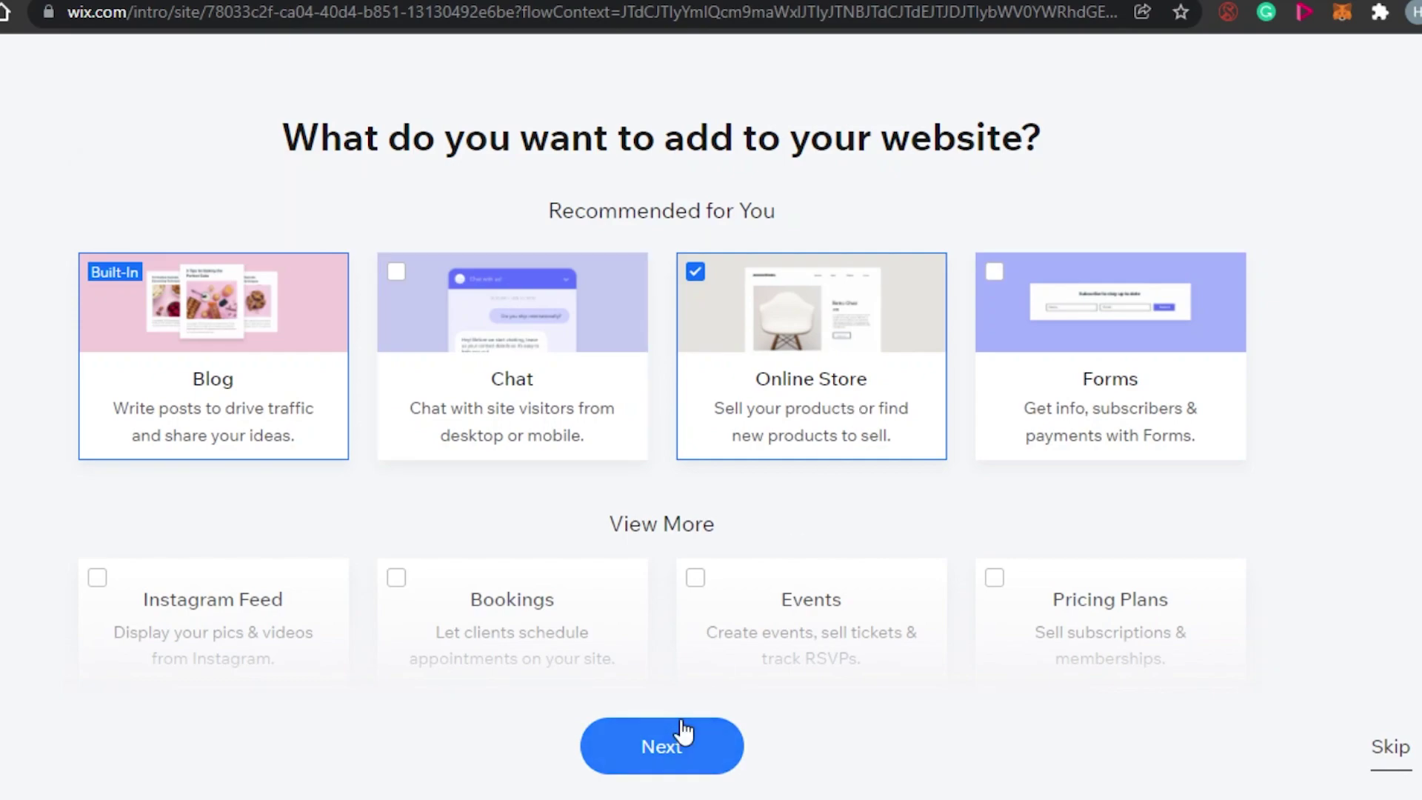
{"action": "left_click", "coordinate": [669, 755]}
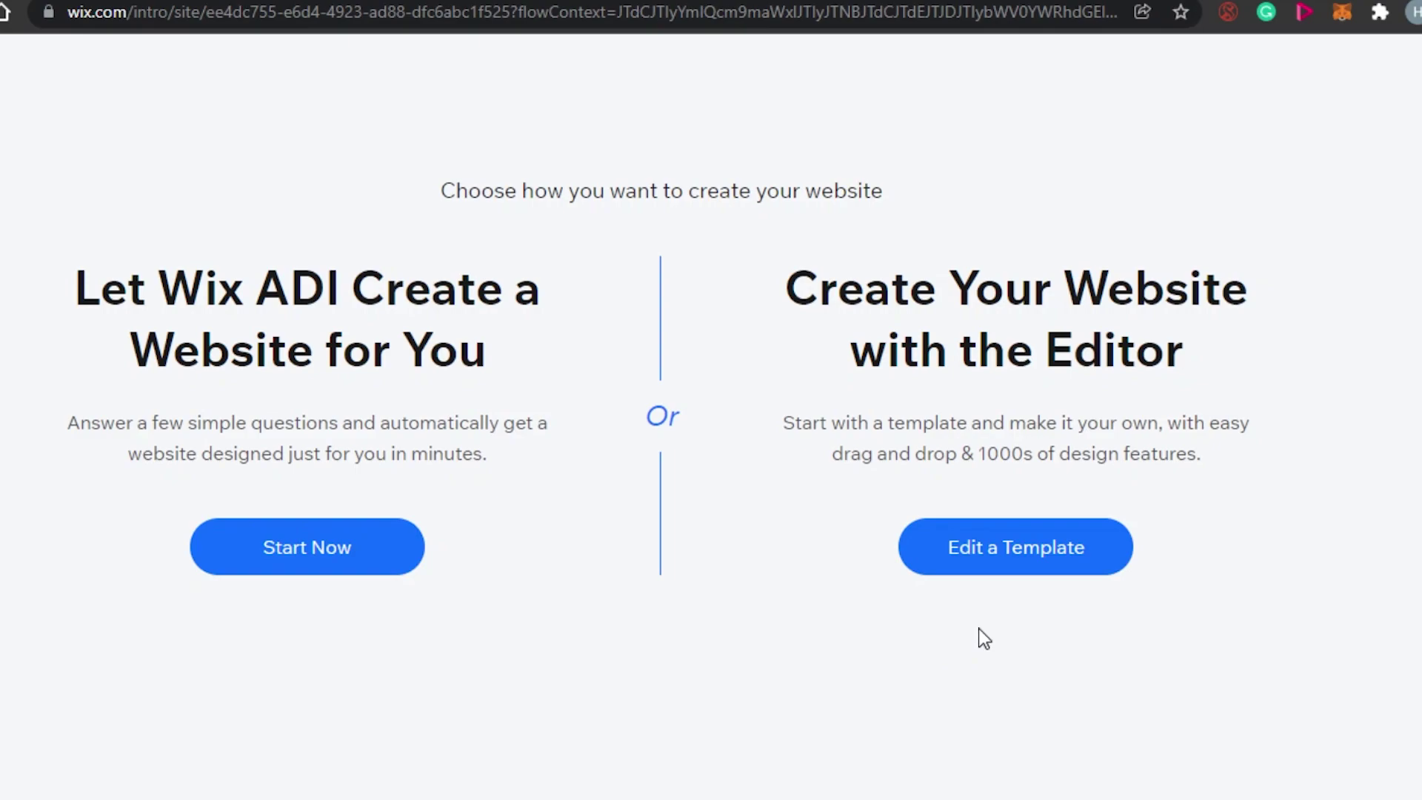
{"action": "left_click", "coordinate": [977, 569]}
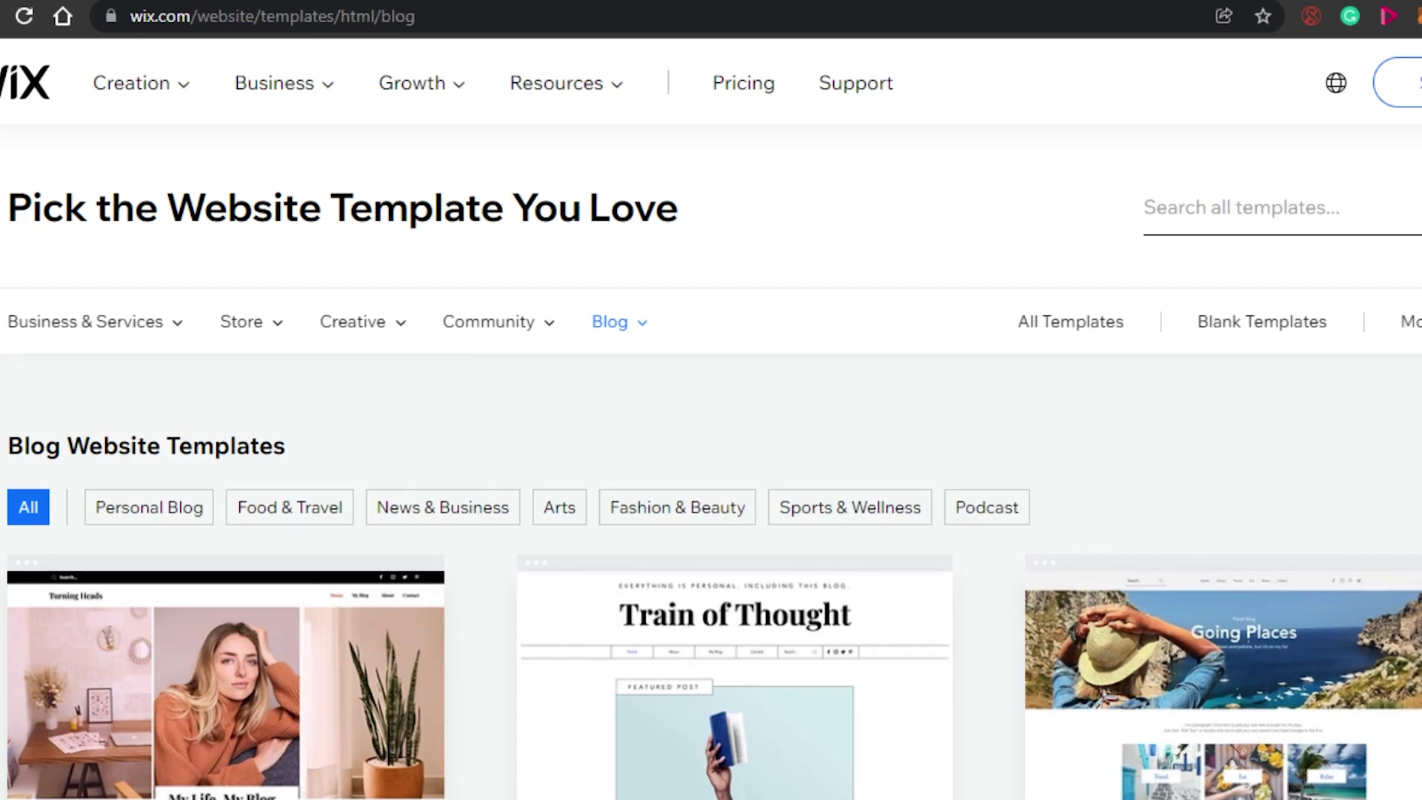
Browse the first page of Blog website templates to compare the available designs.
{"action": "scroll", "coordinate": [712, 429], "scroll_direction": "down", "scroll_amount": 15}
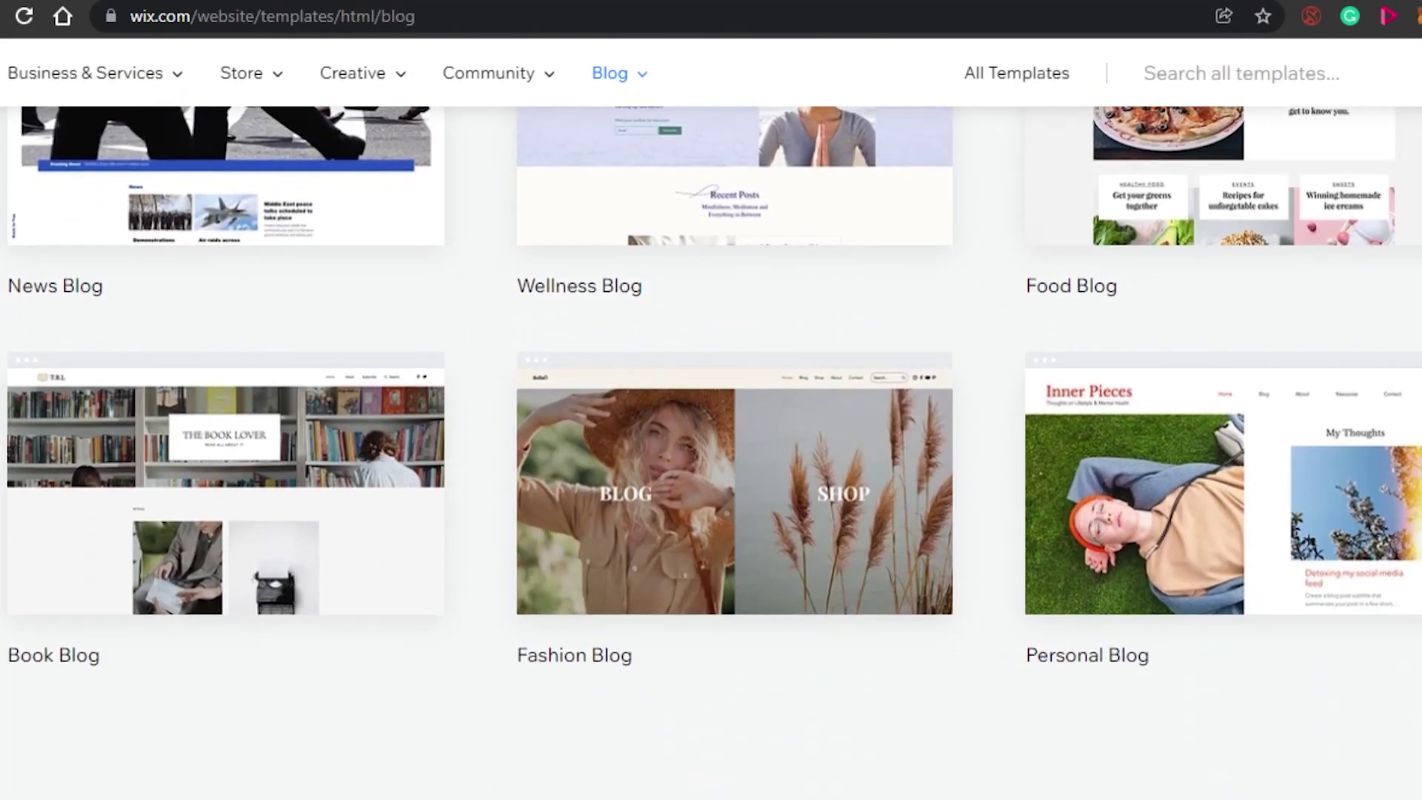
{"action": "scroll", "coordinate": [711, 445], "scroll_direction": "down", "scroll_amount": 4}
{"action": "scroll", "coordinate": [712, 445], "scroll_direction": "up", "scroll_amount": 5}
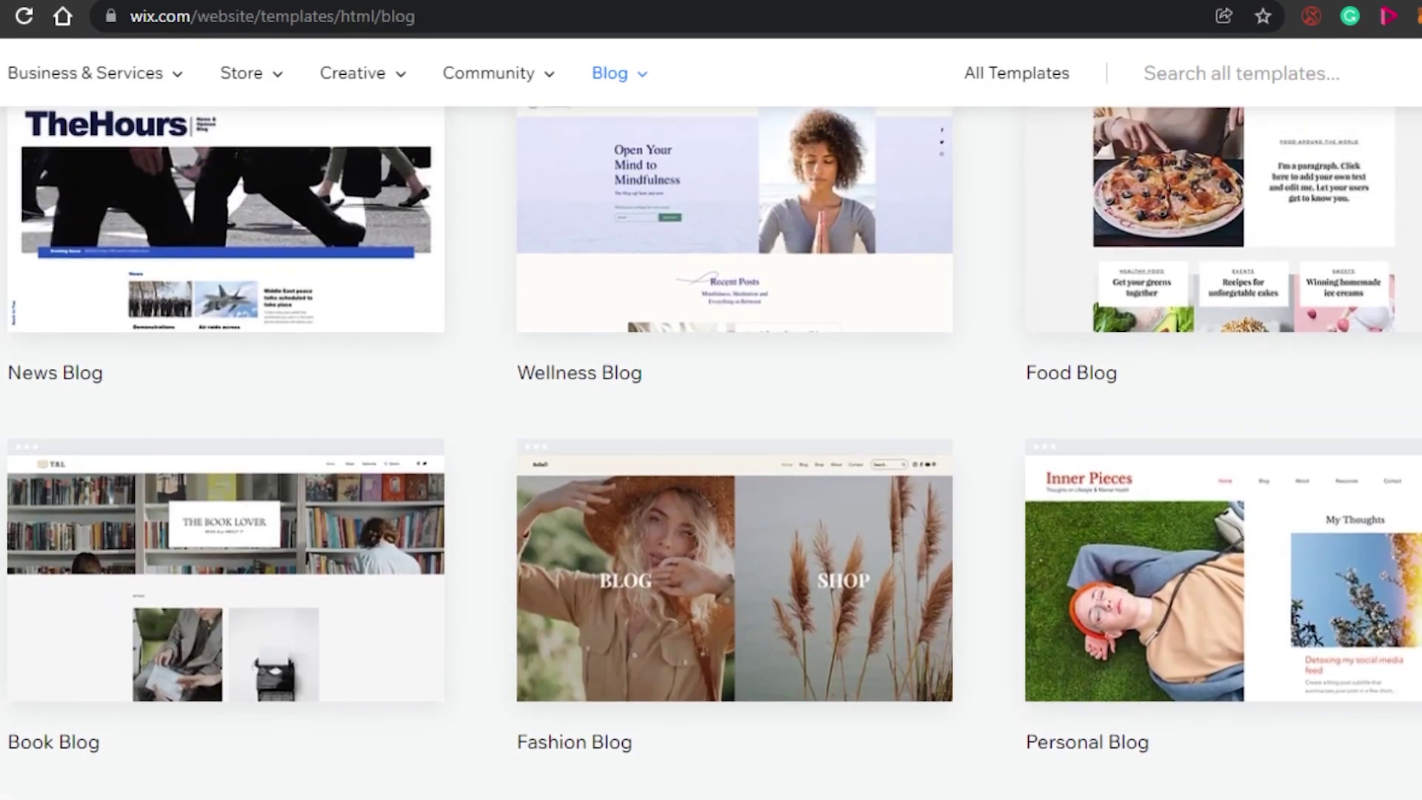
{"action": "scroll", "coordinate": [711, 444], "scroll_direction": "up", "scroll_amount": 7}
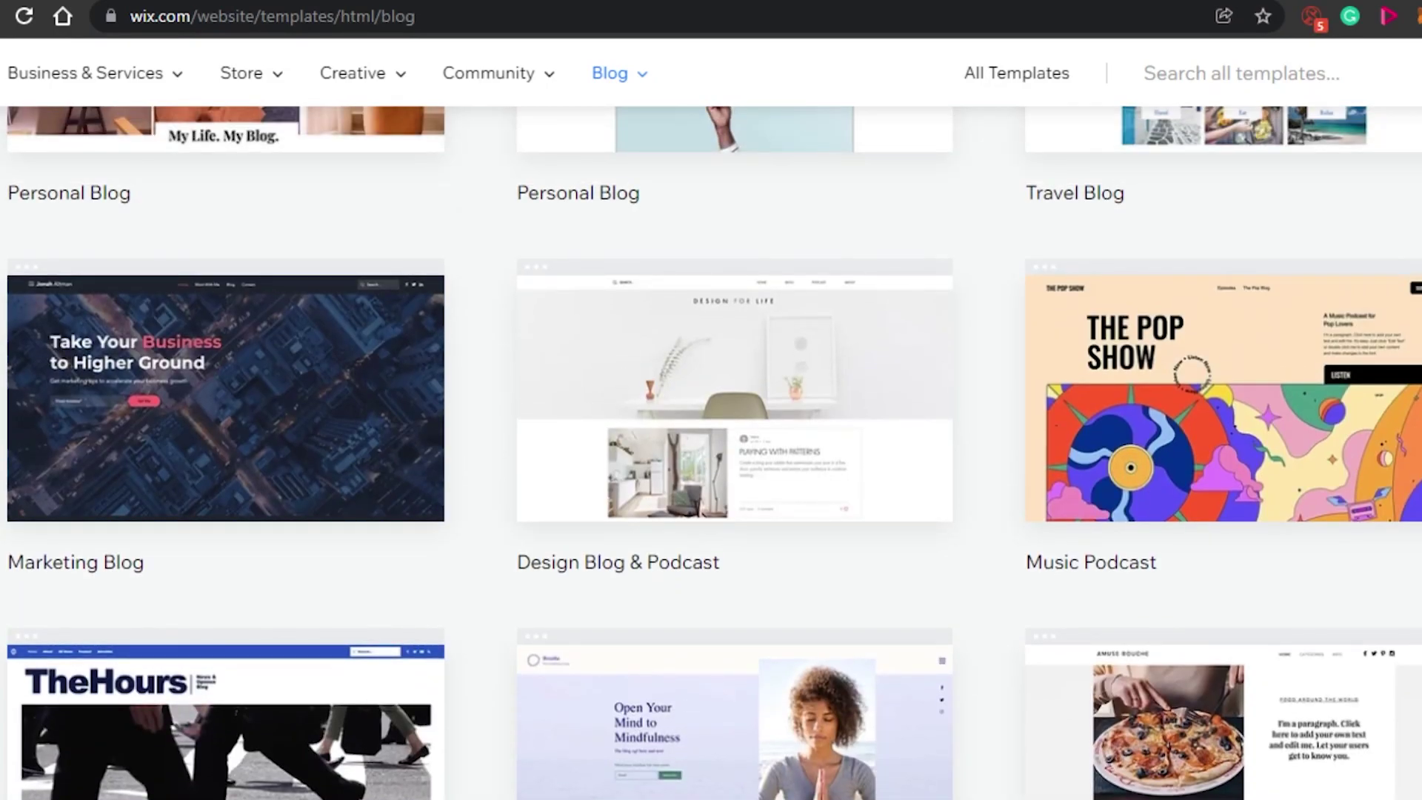
{"action": "scroll", "coordinate": [711, 444], "scroll_direction": "up", "scroll_amount": 3}
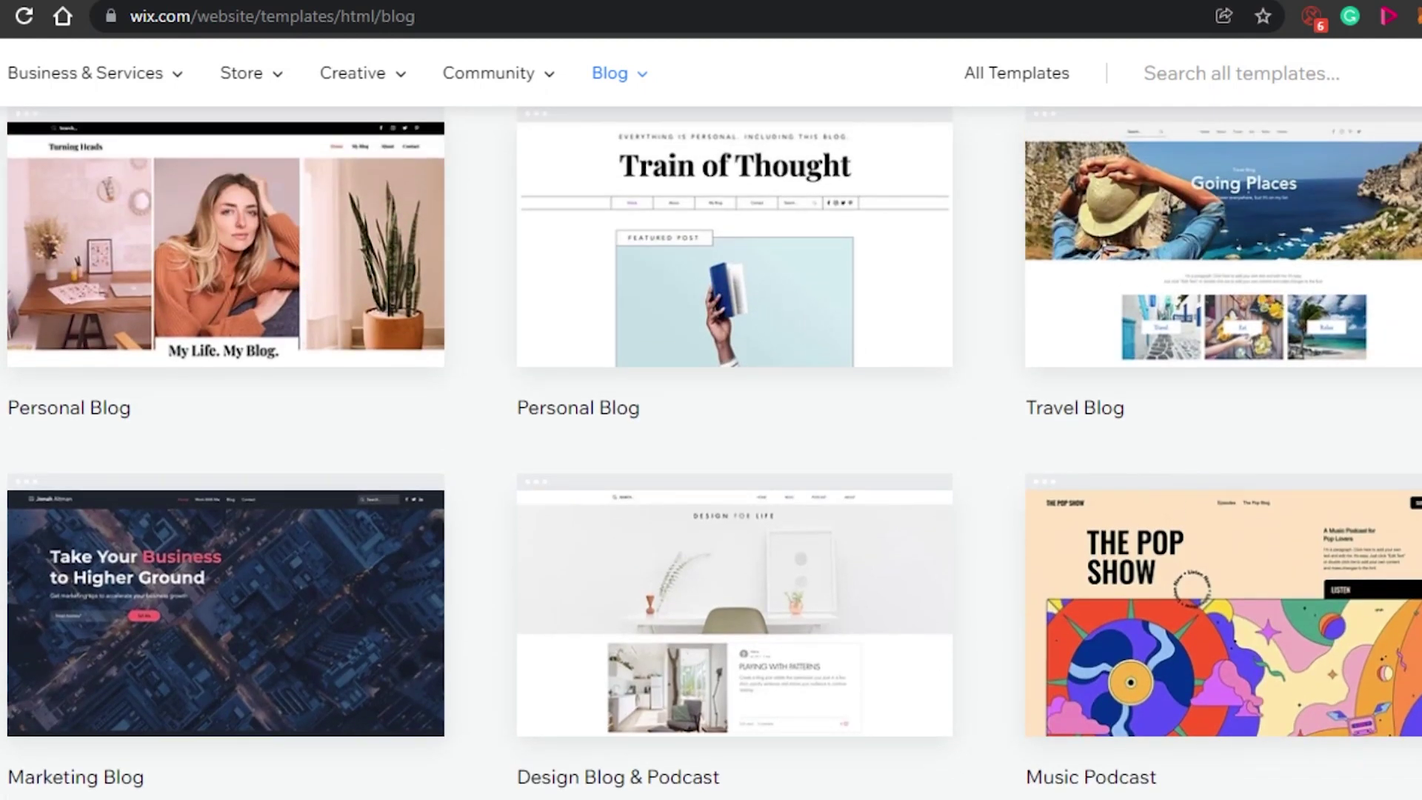
{"action": "scroll", "coordinate": [711, 445], "scroll_direction": "down", "scroll_amount": 13}
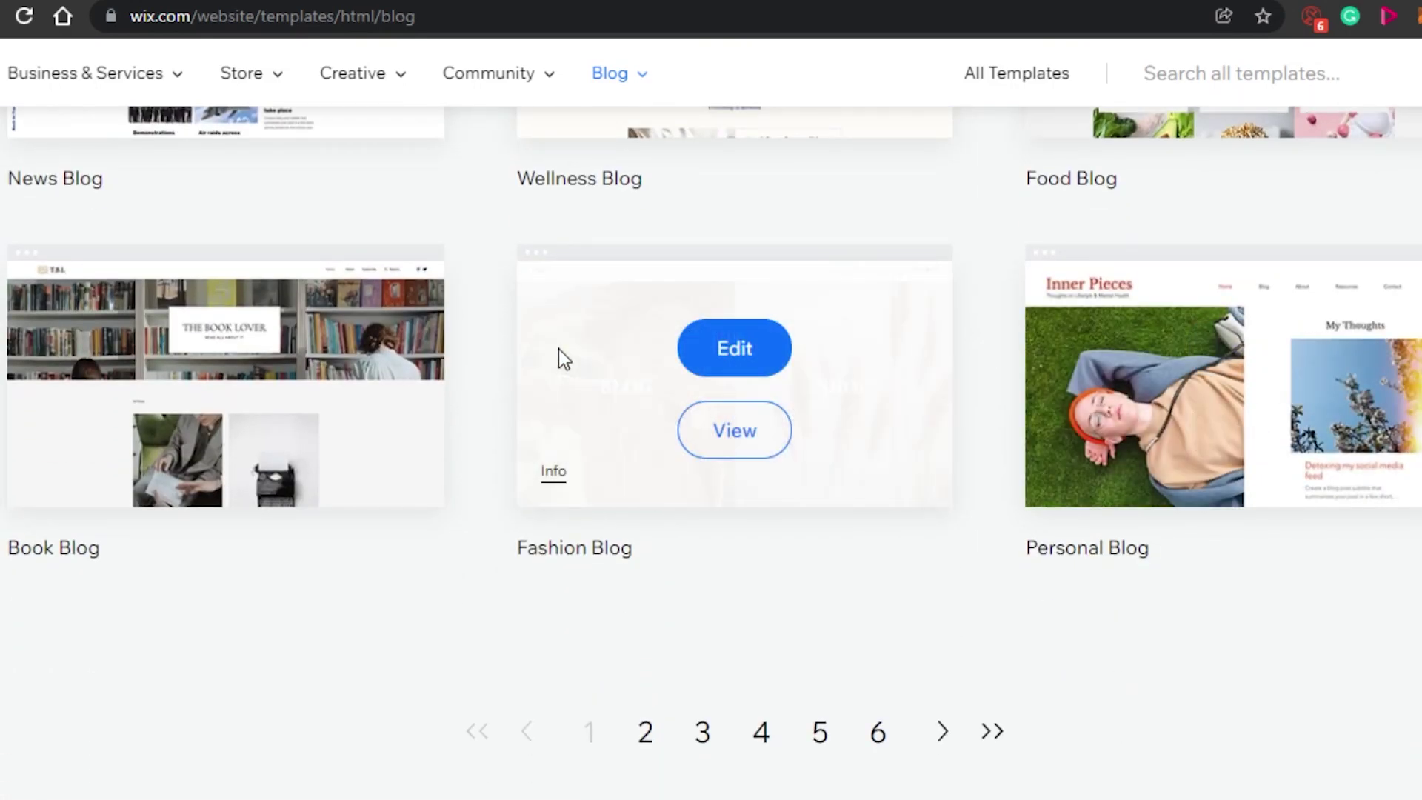
{"action": "scroll", "coordinate": [711, 444], "scroll_direction": "up", "scroll_amount": 14}
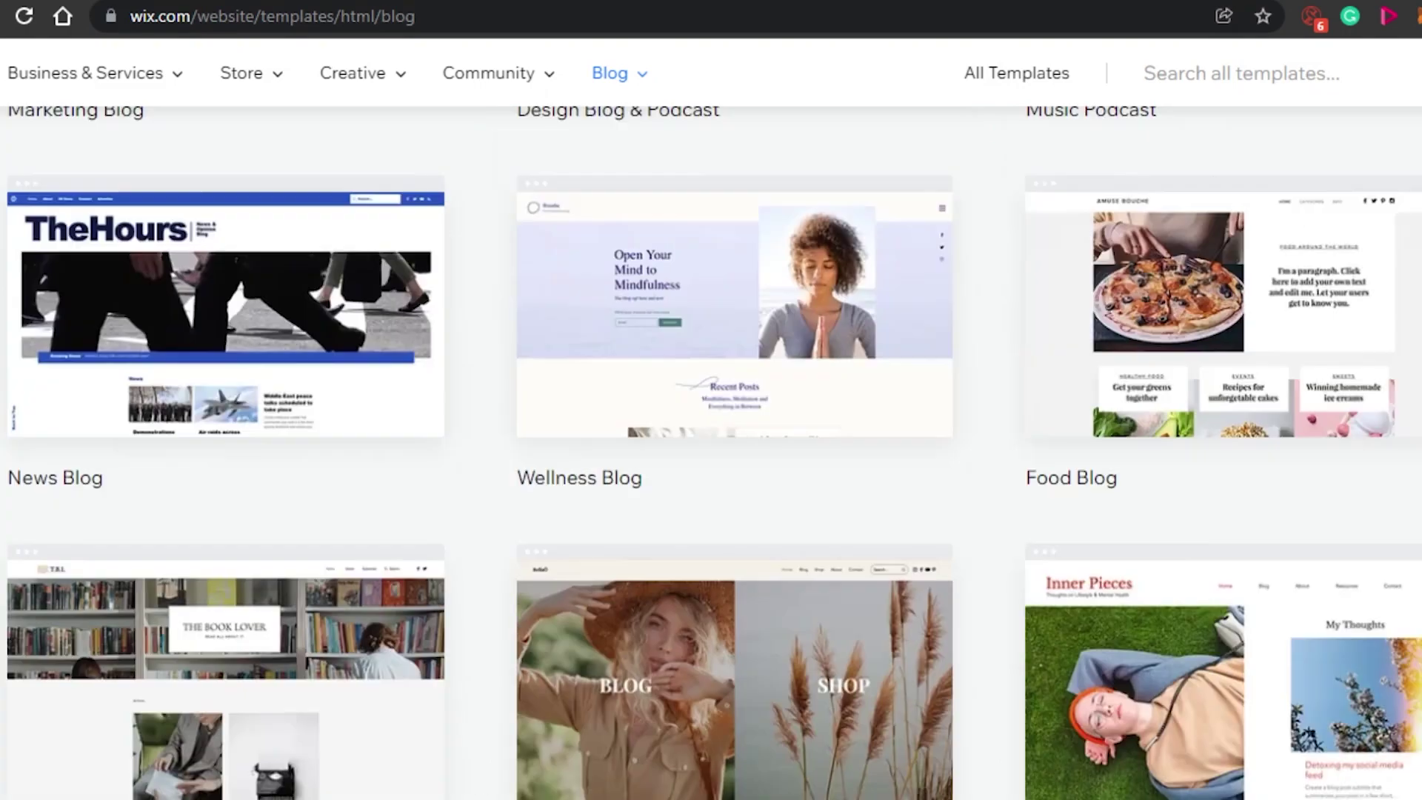
{"action": "scroll", "coordinate": [711, 445], "scroll_direction": "down", "scroll_amount": 10}
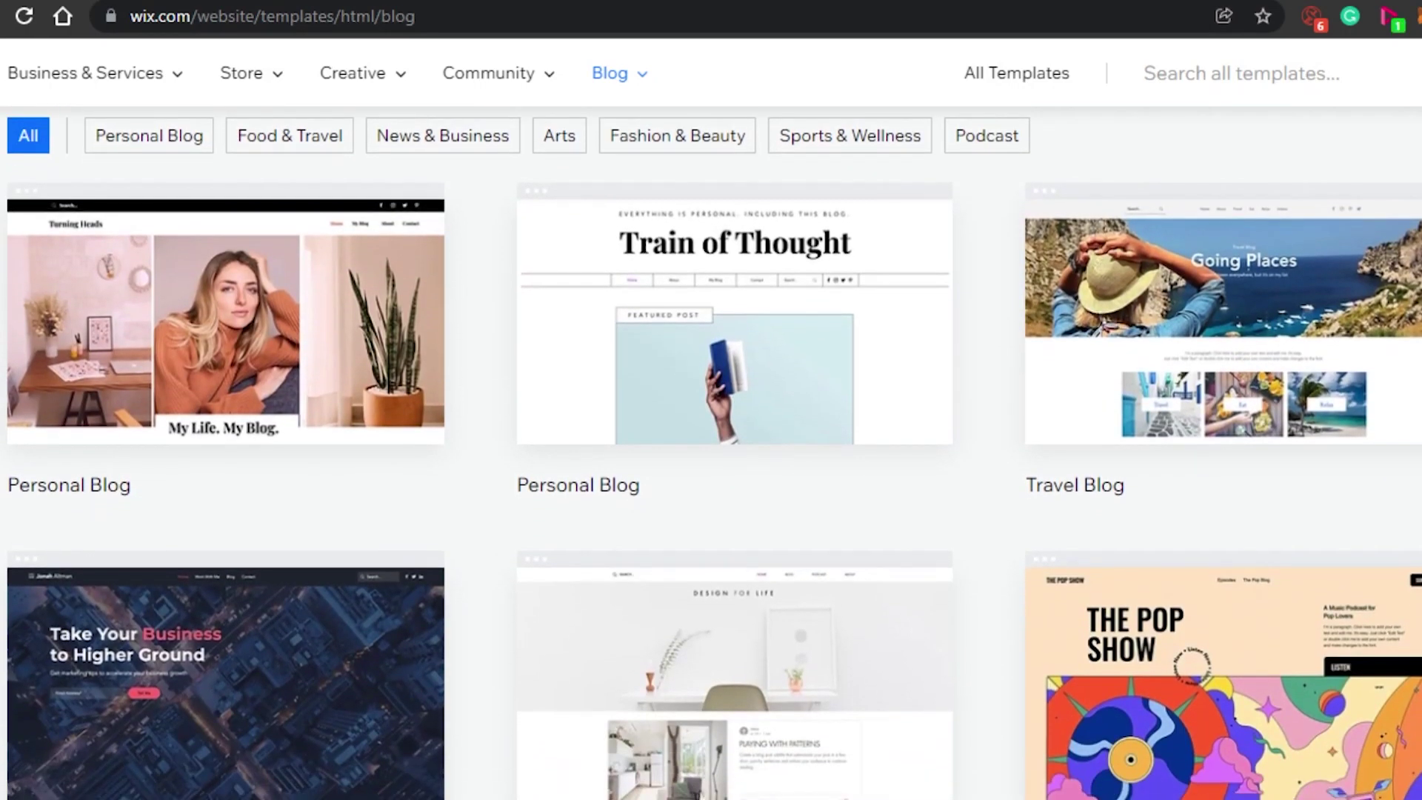
{"action": "scroll", "coordinate": [711, 445], "scroll_direction": "down", "scroll_amount": 4}
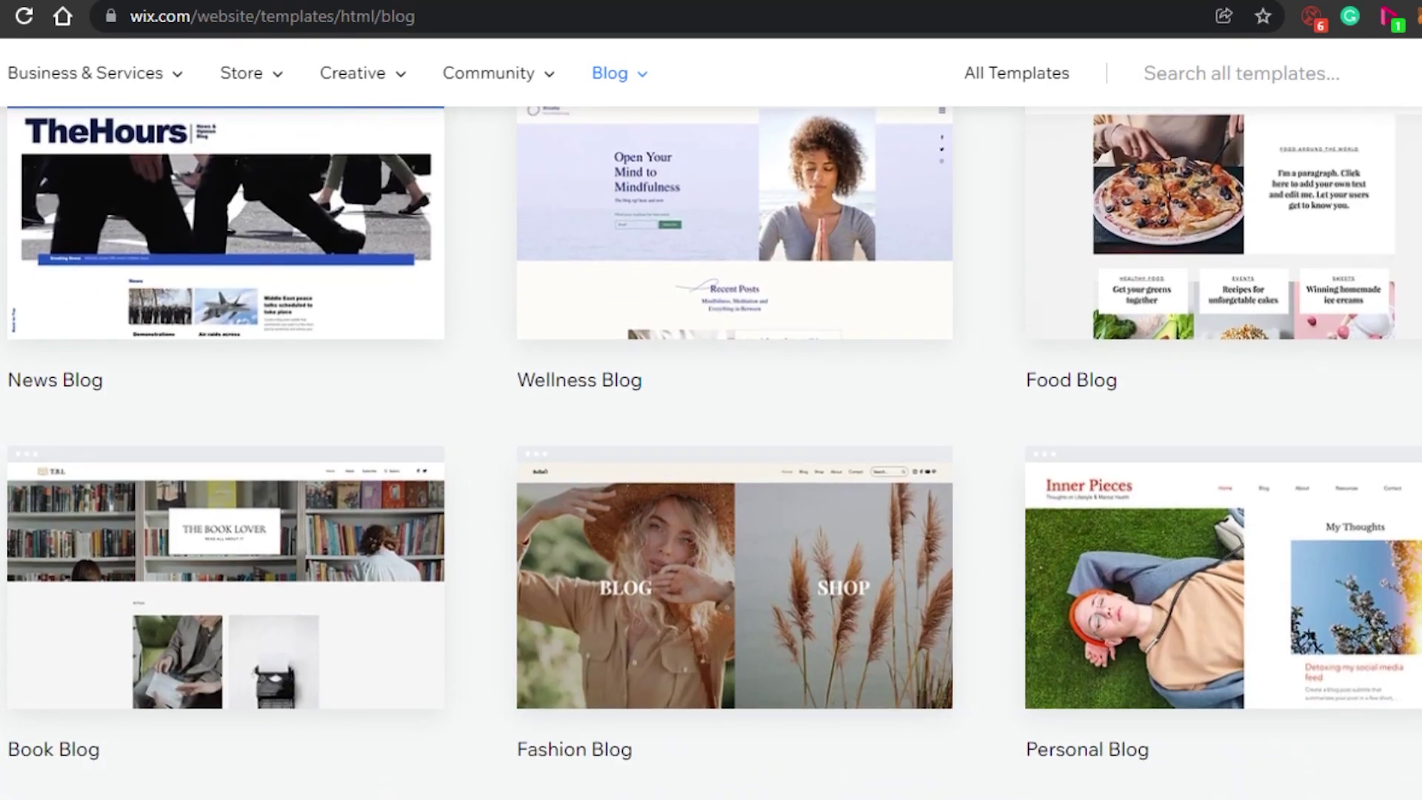
{"action": "scroll", "coordinate": [711, 445], "scroll_direction": "up", "scroll_amount": 10}
{"action": "scroll", "coordinate": [711, 452], "scroll_direction": "up", "scroll_amount": 3}
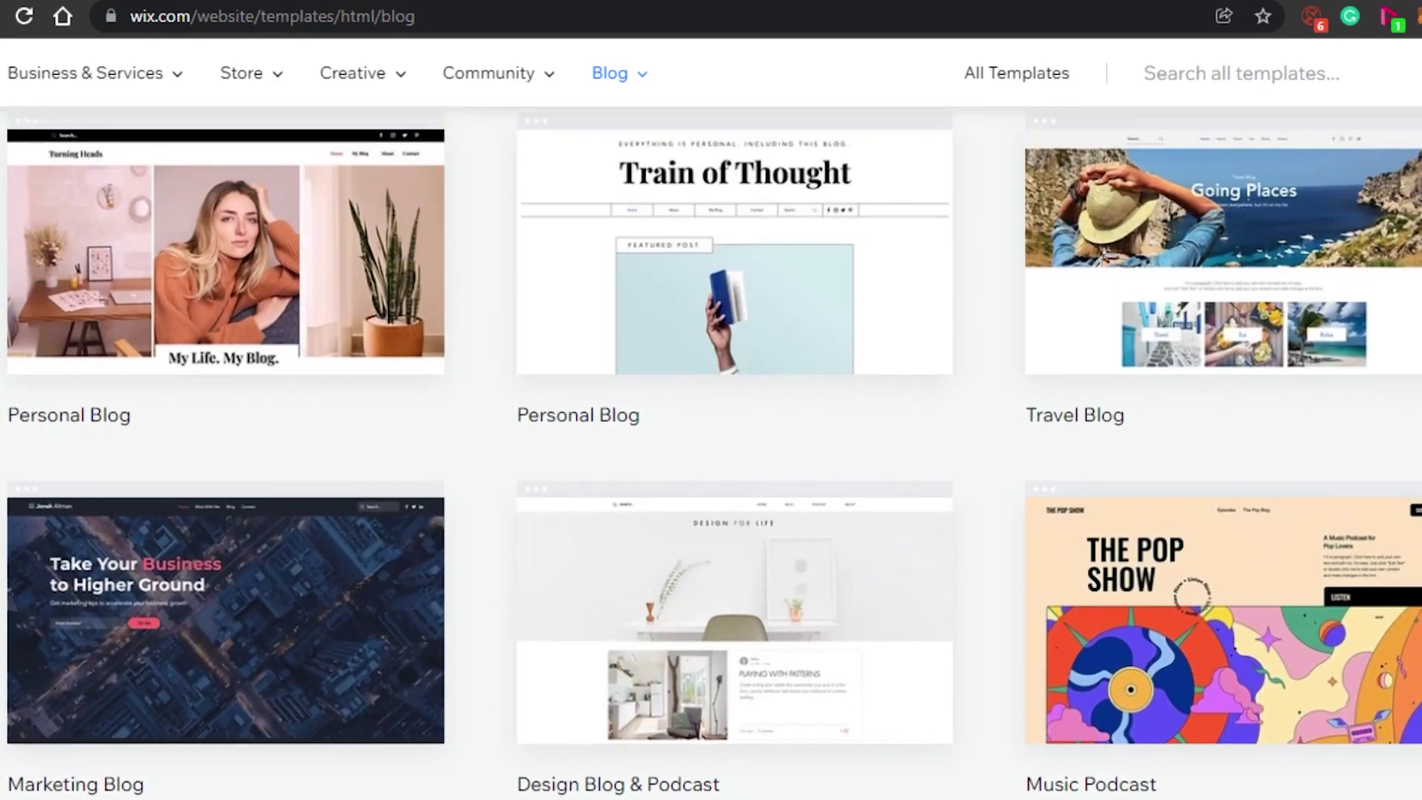
Open the Turning Heads Personal Blog template for editing.
{"action": "scroll", "coordinate": [712, 444], "scroll_direction": "up", "scroll_amount": 1}
{"action": "mouse_move", "coordinate": [228, 308]}
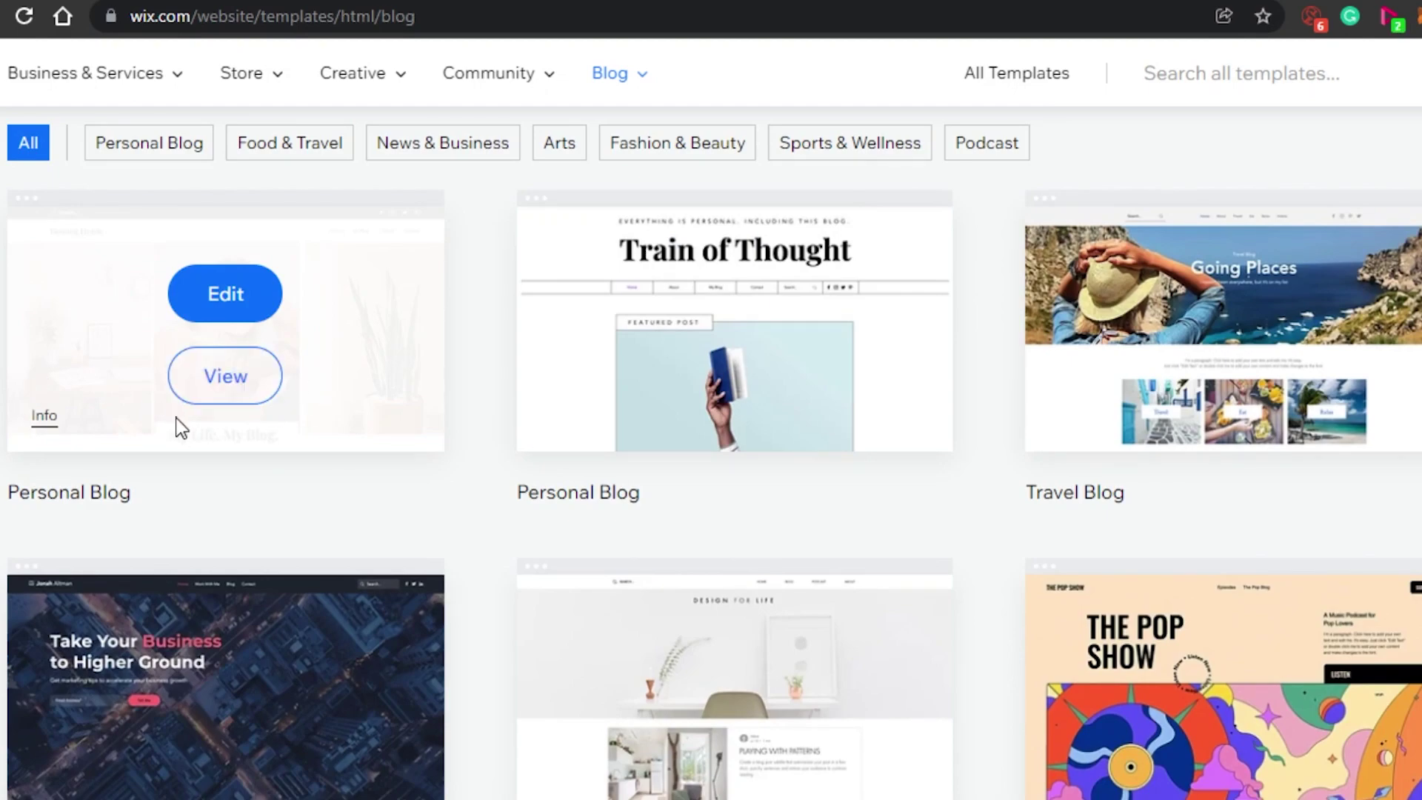
{"action": "left_click", "coordinate": [226, 296]}
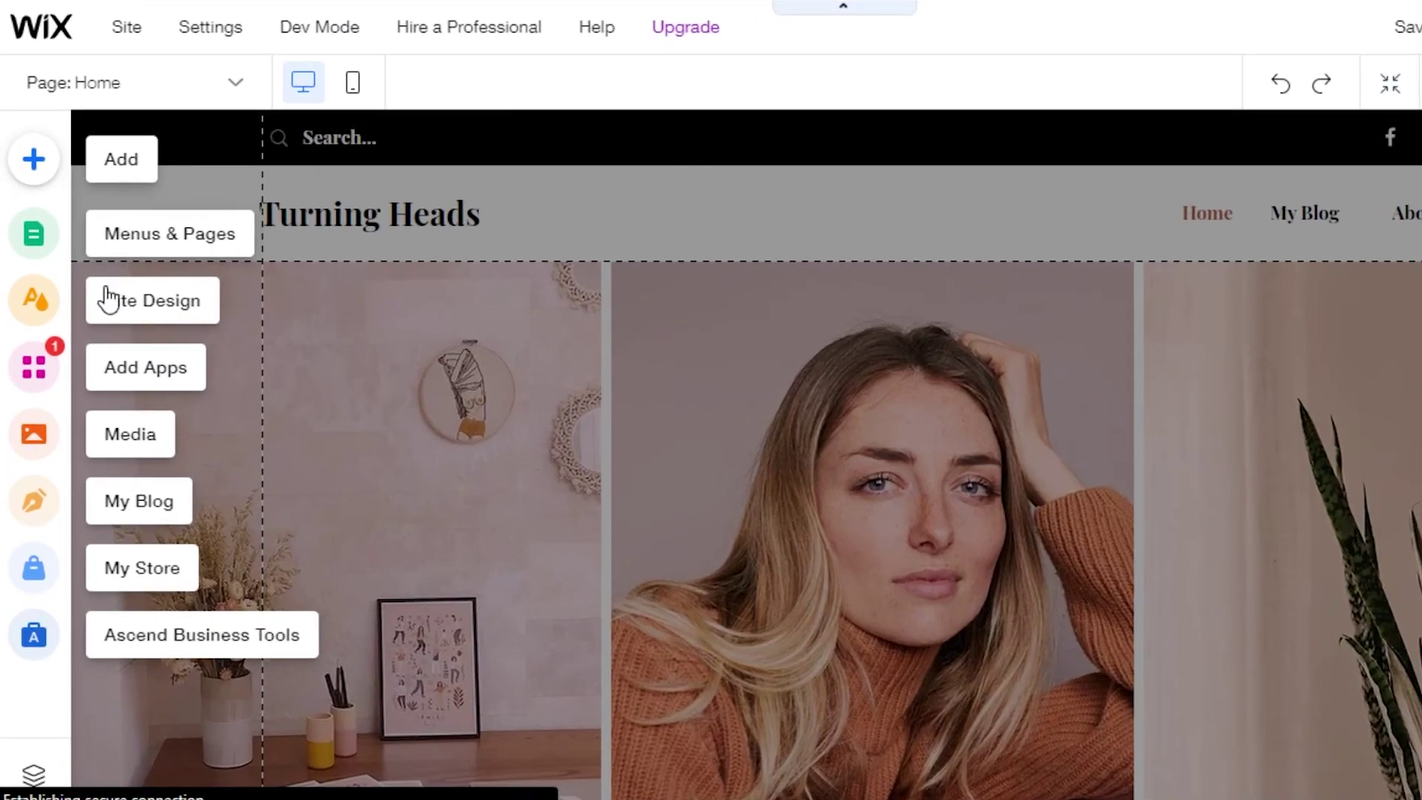
Browse the categories of elements that can be added to the site, including images, galleries and boxes.
{"action": "left_click", "coordinate": [52, 169]}
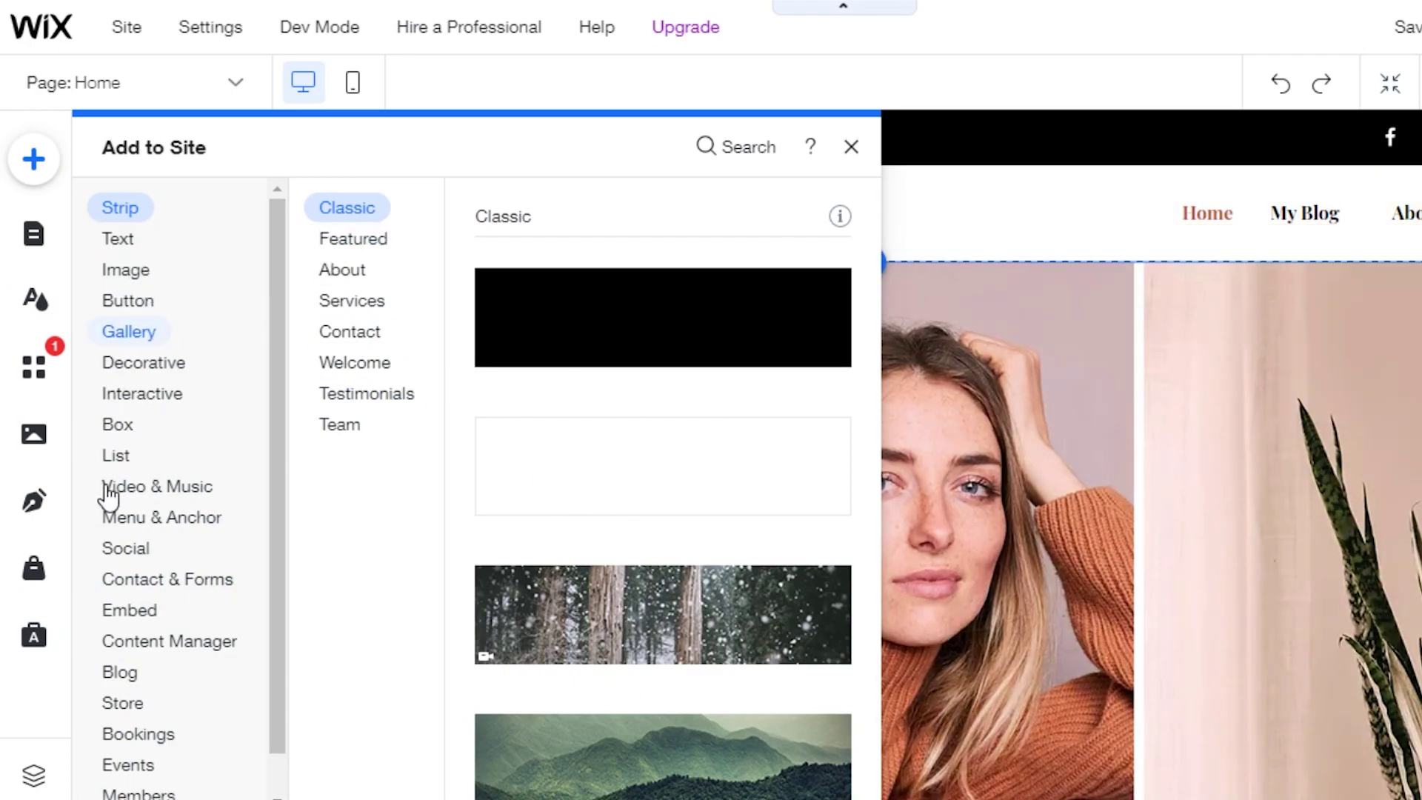
{"action": "left_click", "coordinate": [126, 546]}
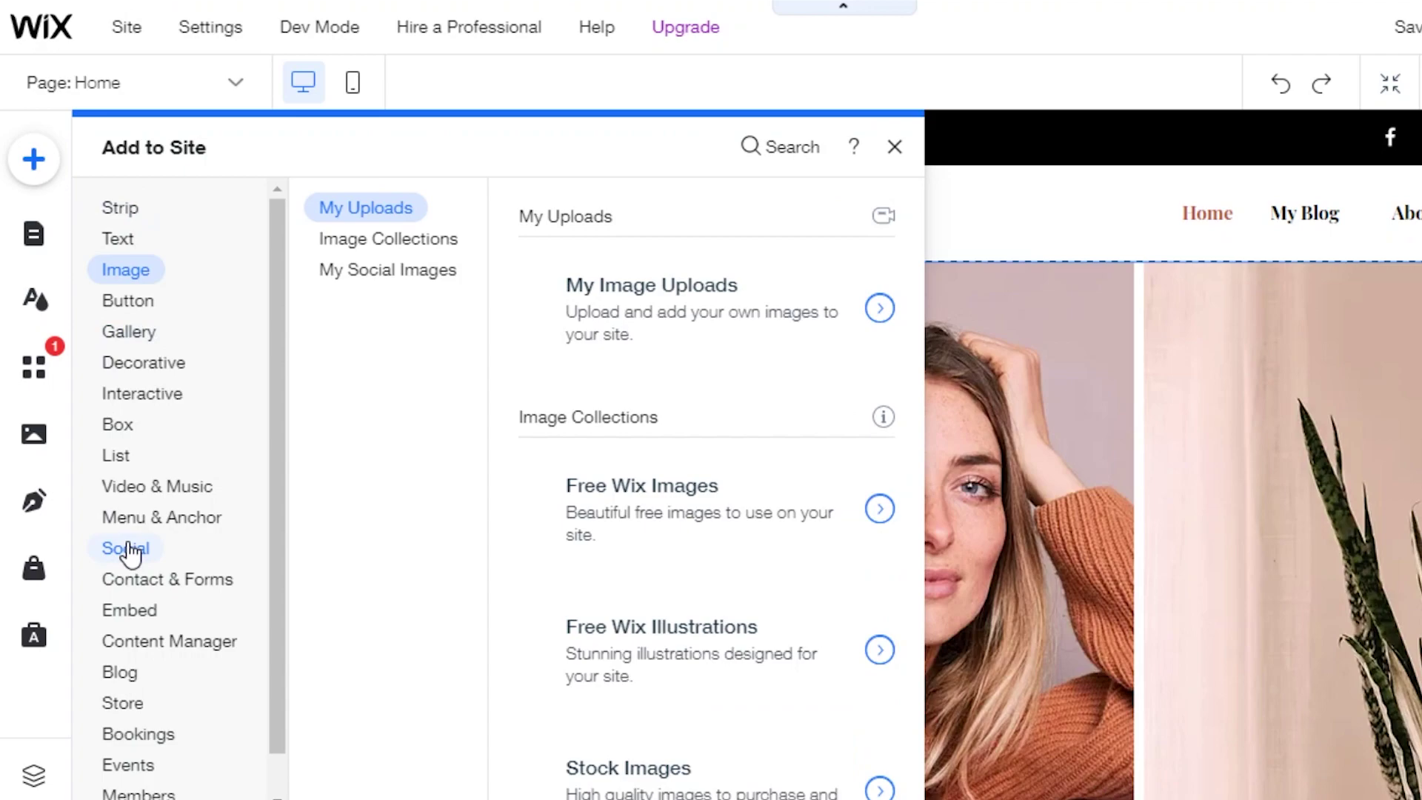
{"action": "left_click", "coordinate": [156, 342]}
{"action": "left_click", "coordinate": [141, 244]}
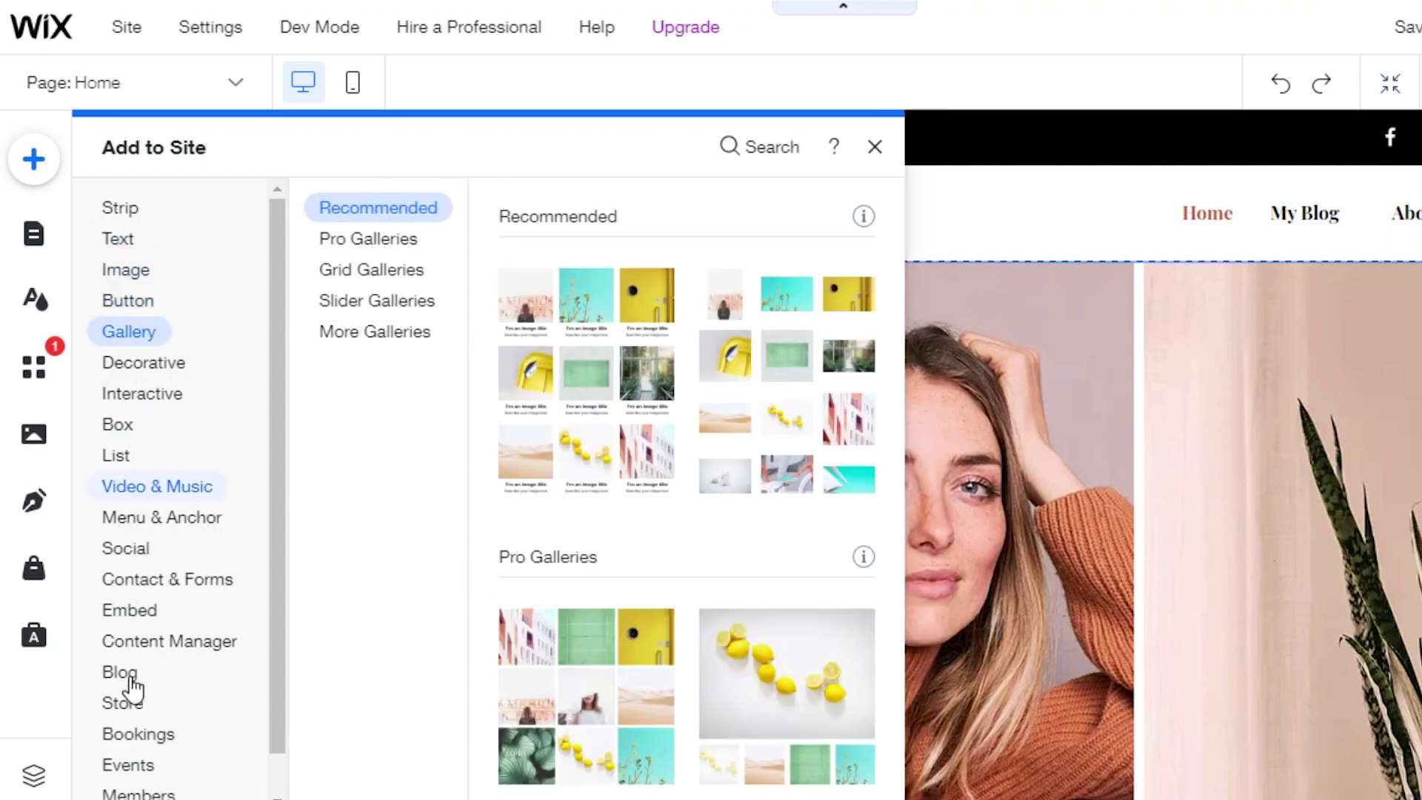
{"action": "left_click", "coordinate": [130, 733]}
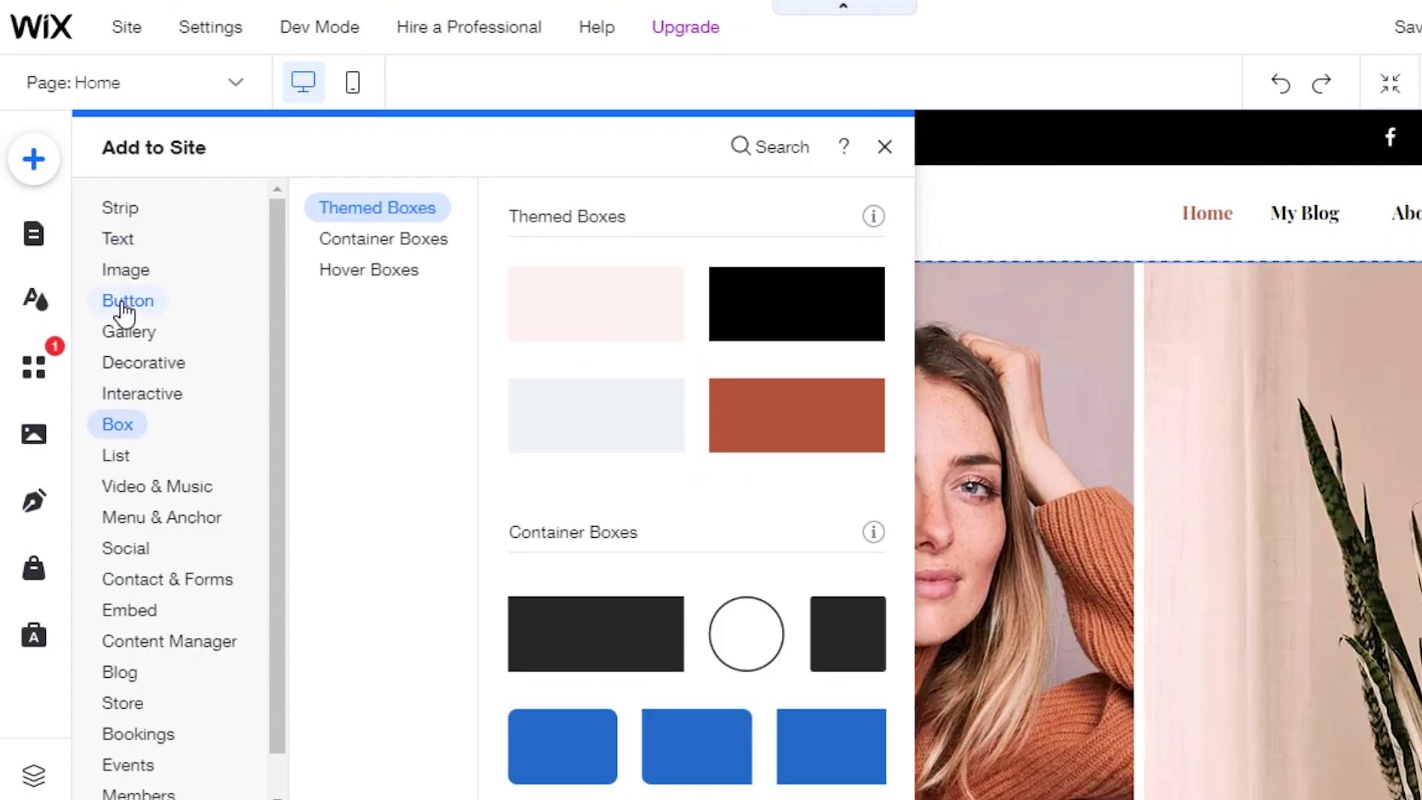
Examine the available button elements, from themed, icon and image buttons to document and iTunes buttons.
{"action": "mouse_move", "coordinate": [124, 311]}
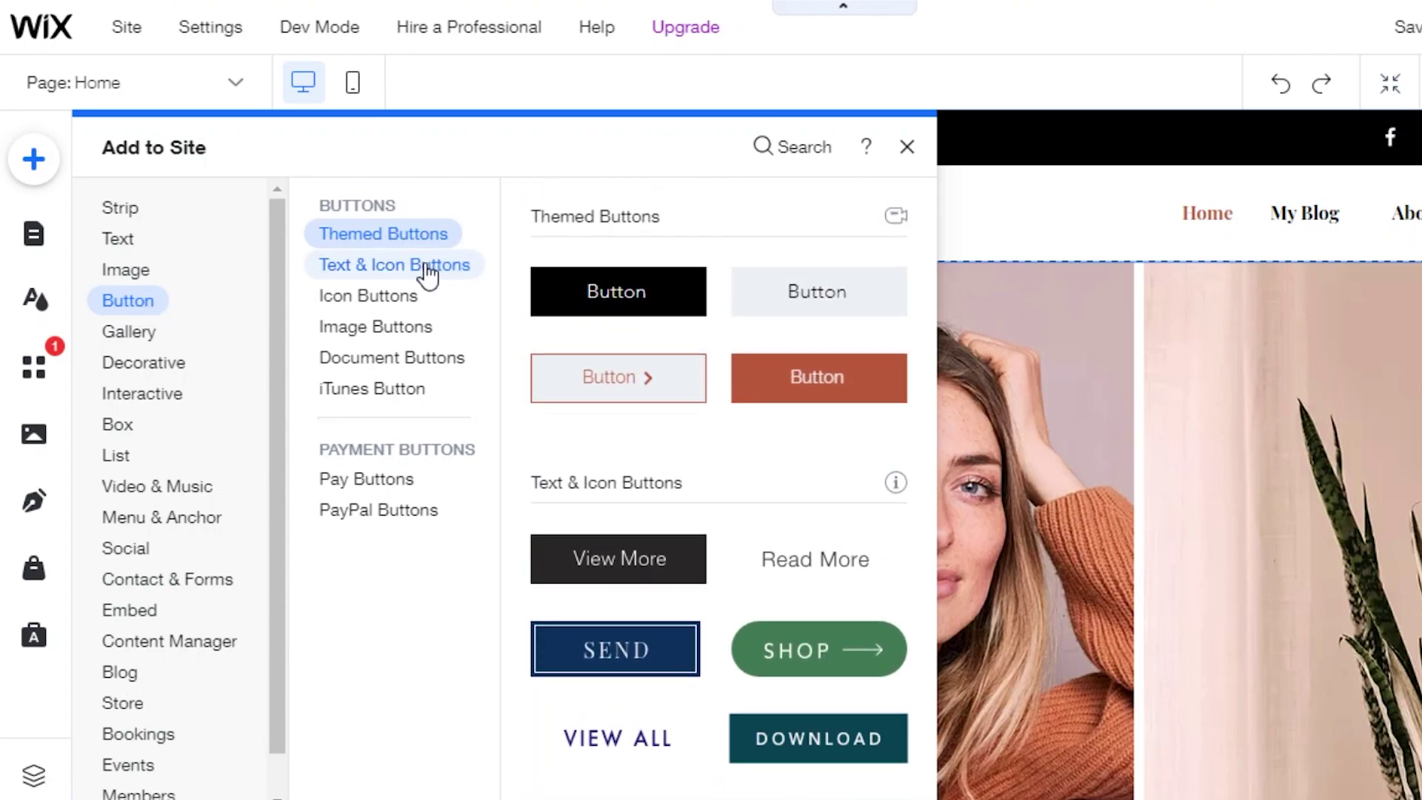
{"action": "mouse_move", "coordinate": [429, 276]}
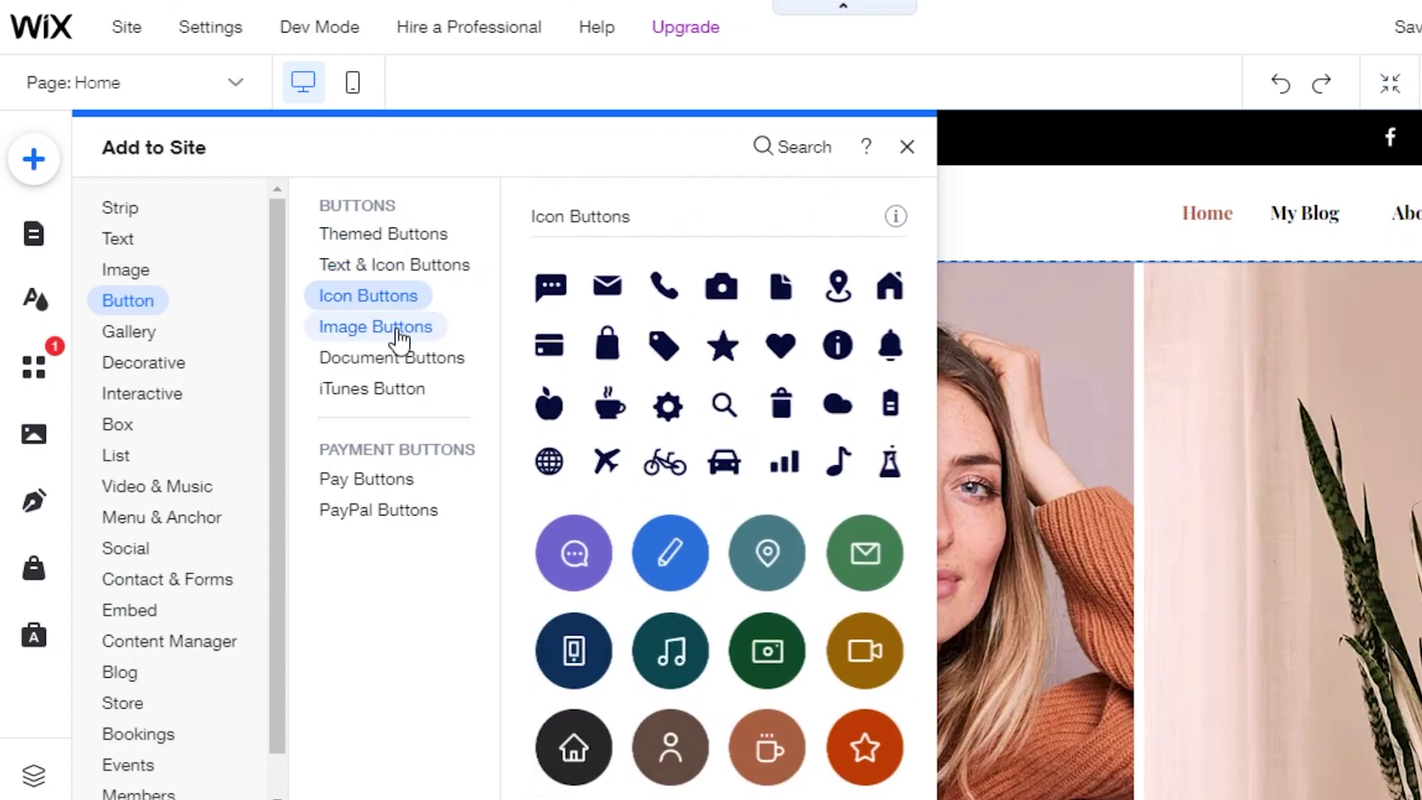
{"action": "mouse_move", "coordinate": [400, 341]}
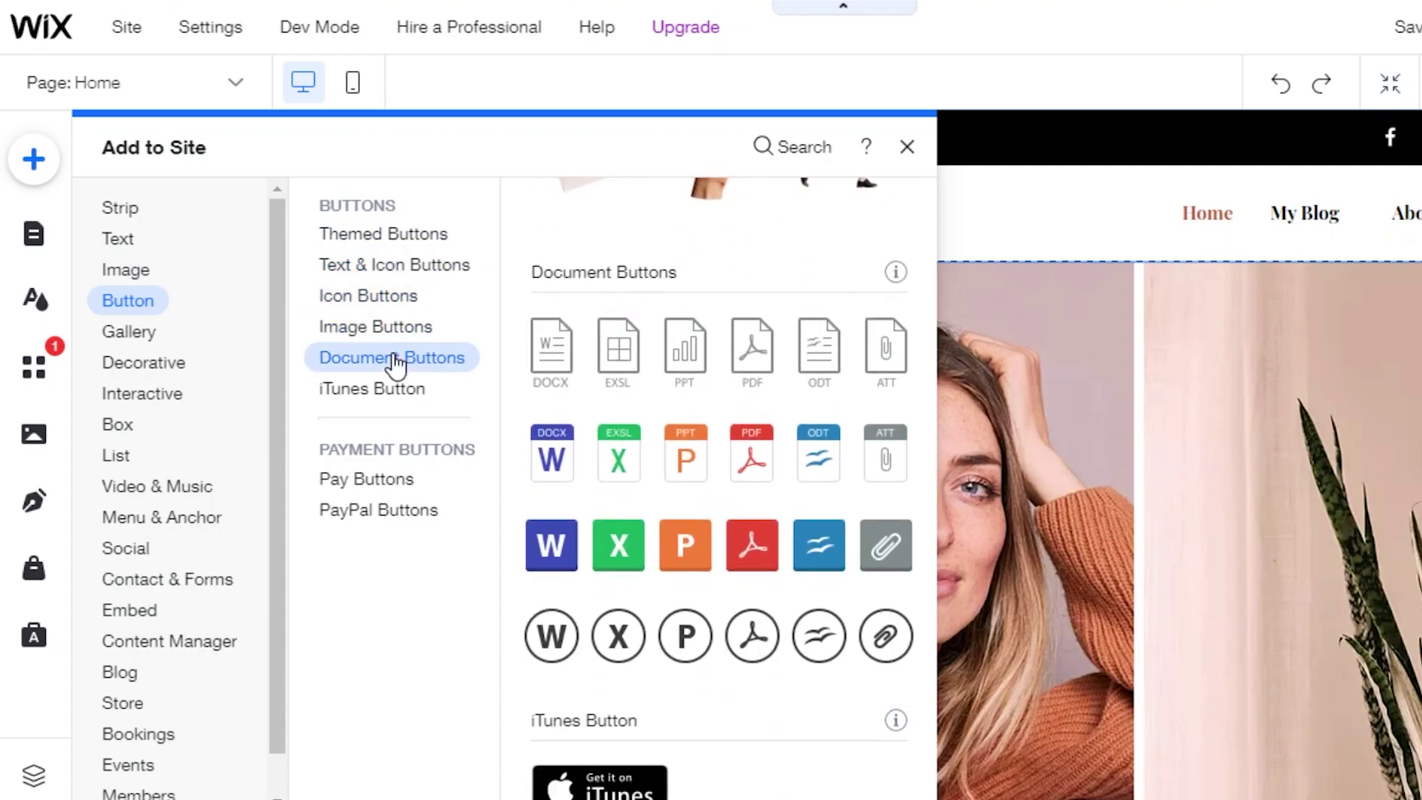
{"action": "mouse_move", "coordinate": [391, 400]}
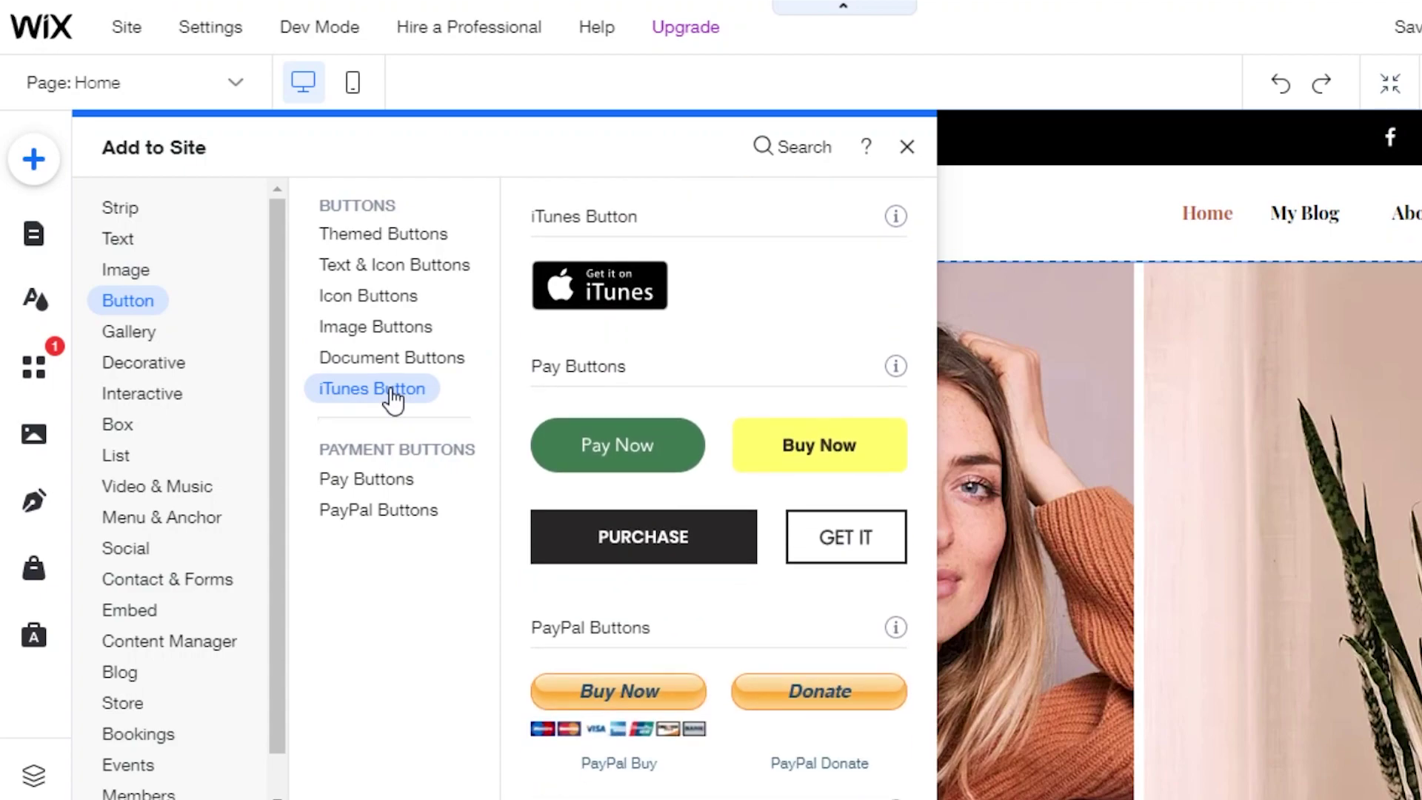
{"action": "mouse_move", "coordinate": [388, 232]}
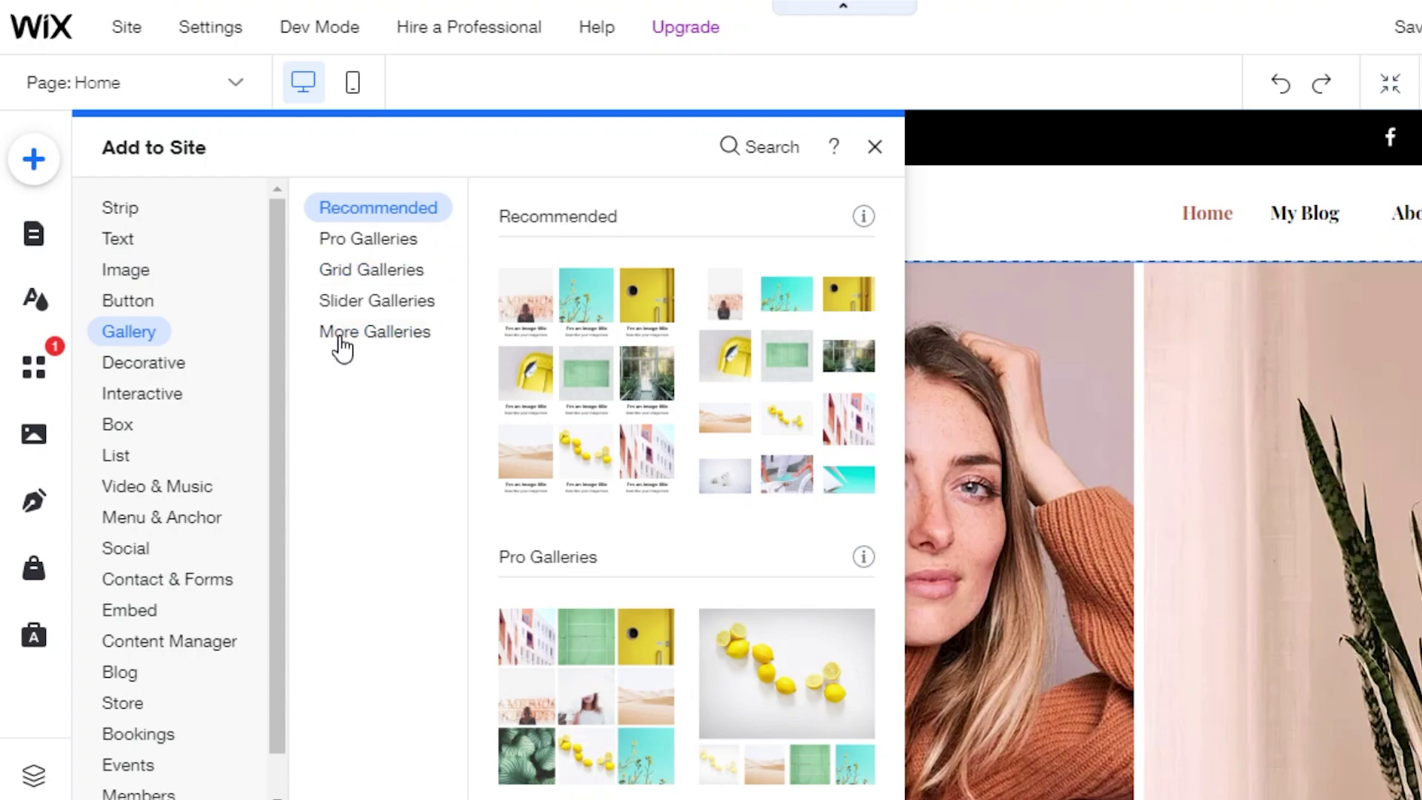
Look over the site's page list and the management options available for the About page.
{"action": "left_click_drag", "start_coordinate": [282, 319], "coordinate": [277, 279]}
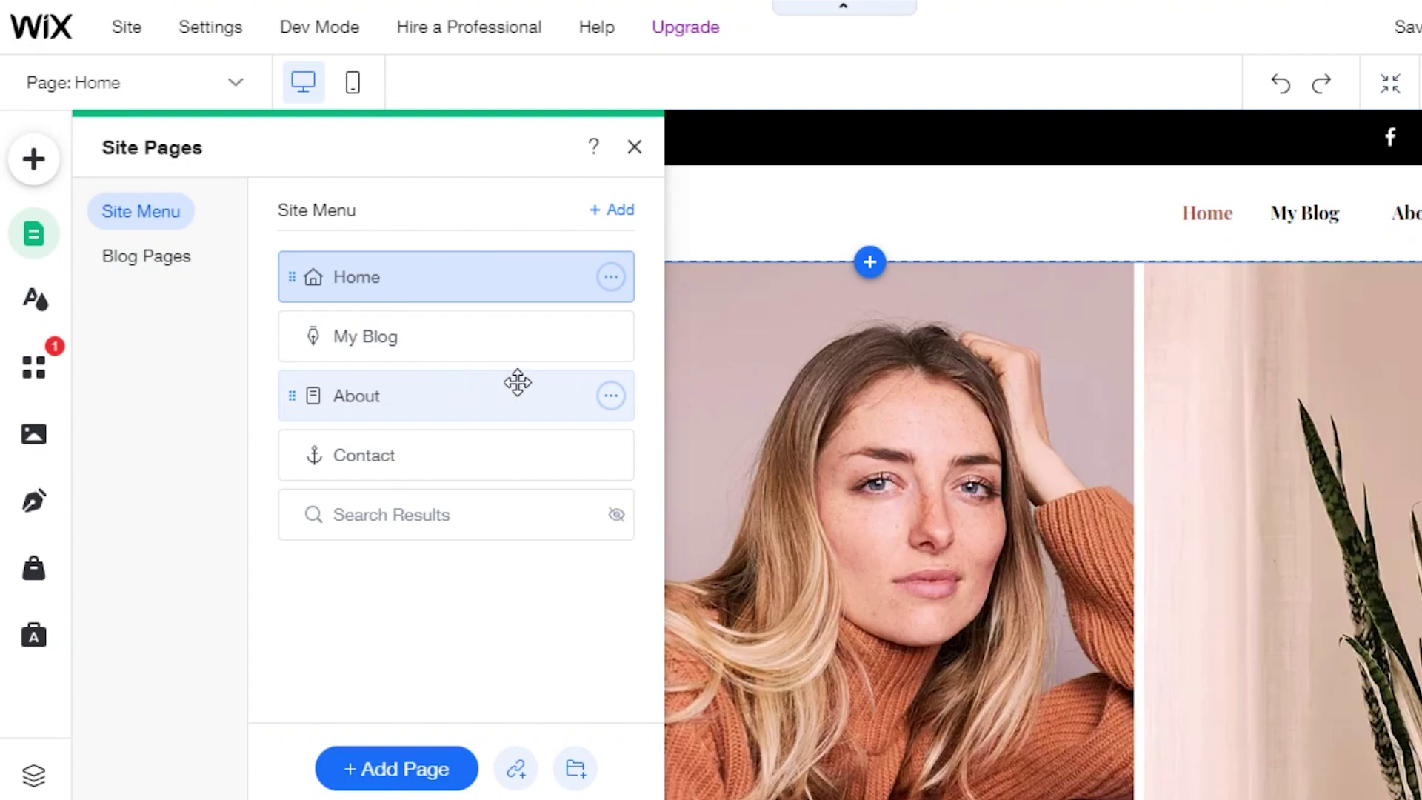
{"action": "left_click", "coordinate": [610, 400]}
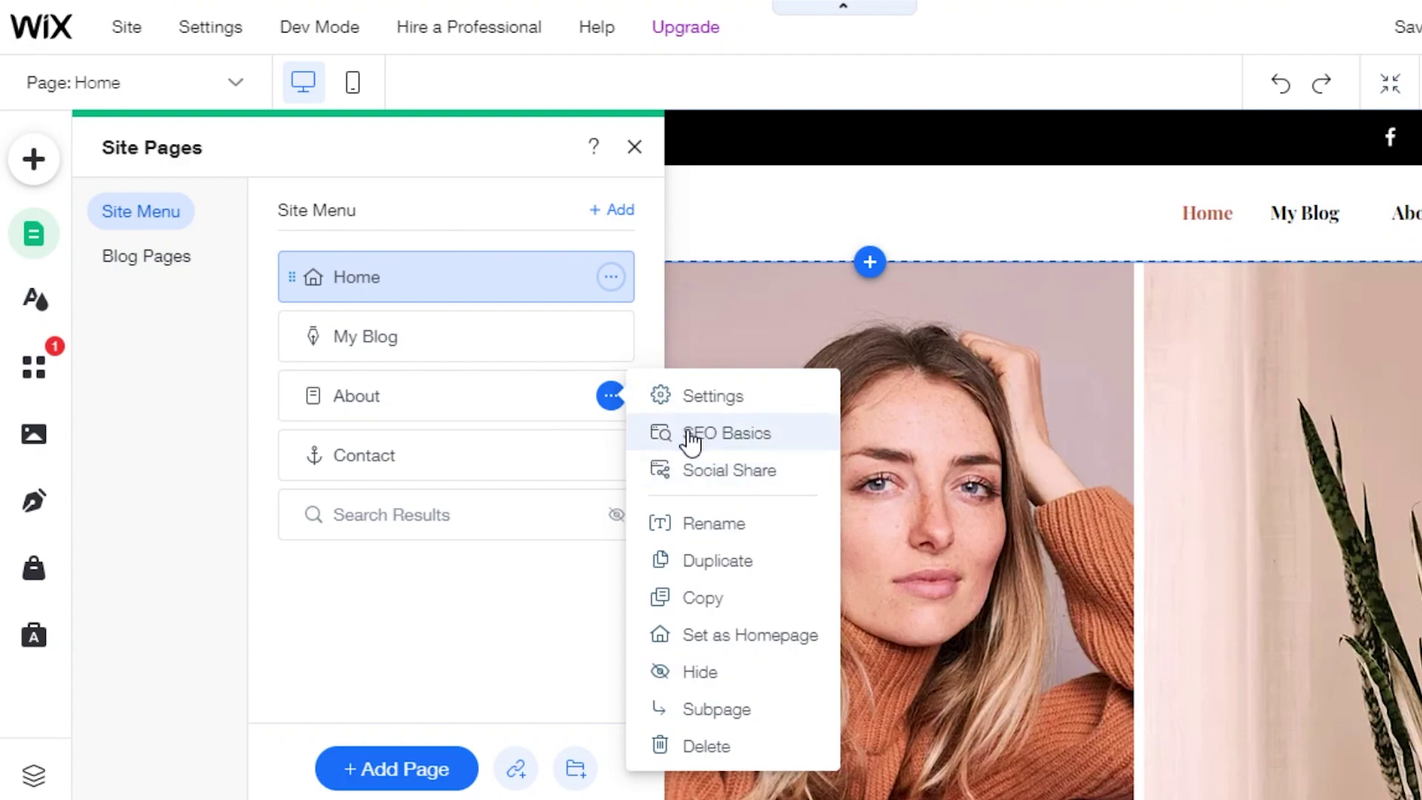
{"action": "left_click", "coordinate": [486, 590]}
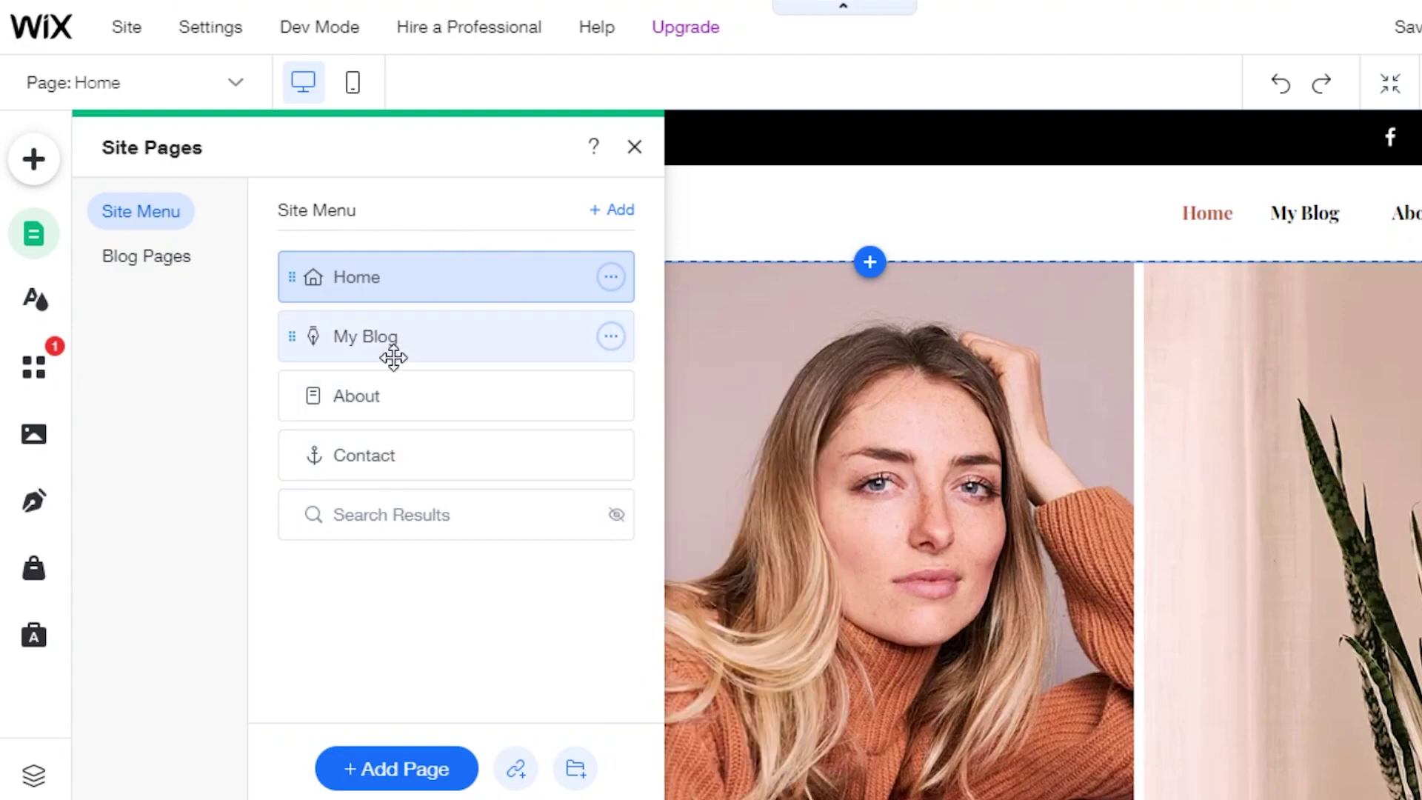
Look through the editor's site design, Wix App Market, media and Wix Blog tools.
{"action": "left_click", "coordinate": [32, 311]}
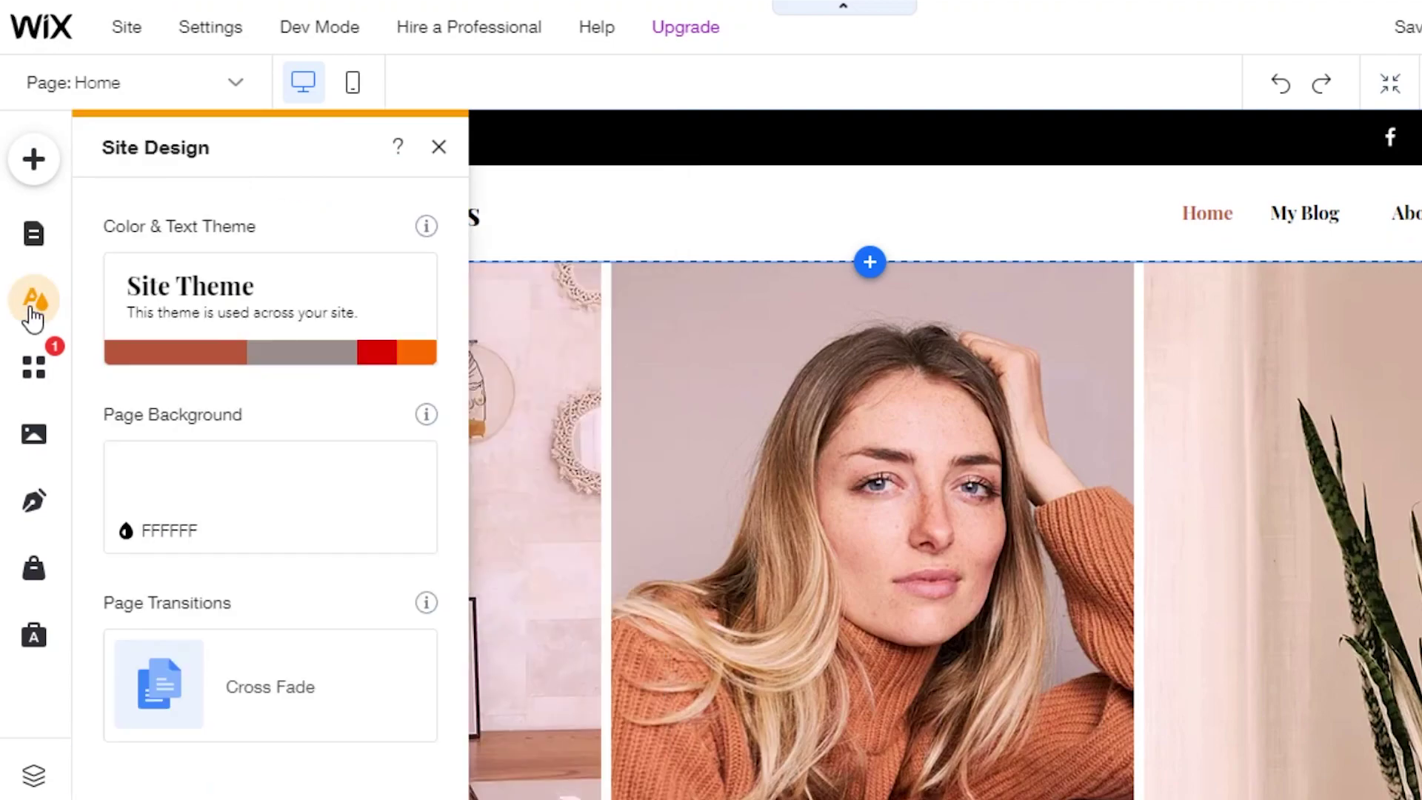
{"action": "mouse_move", "coordinate": [165, 330]}
{"action": "mouse_move", "coordinate": [241, 507]}
{"action": "left_click", "coordinate": [34, 367]}
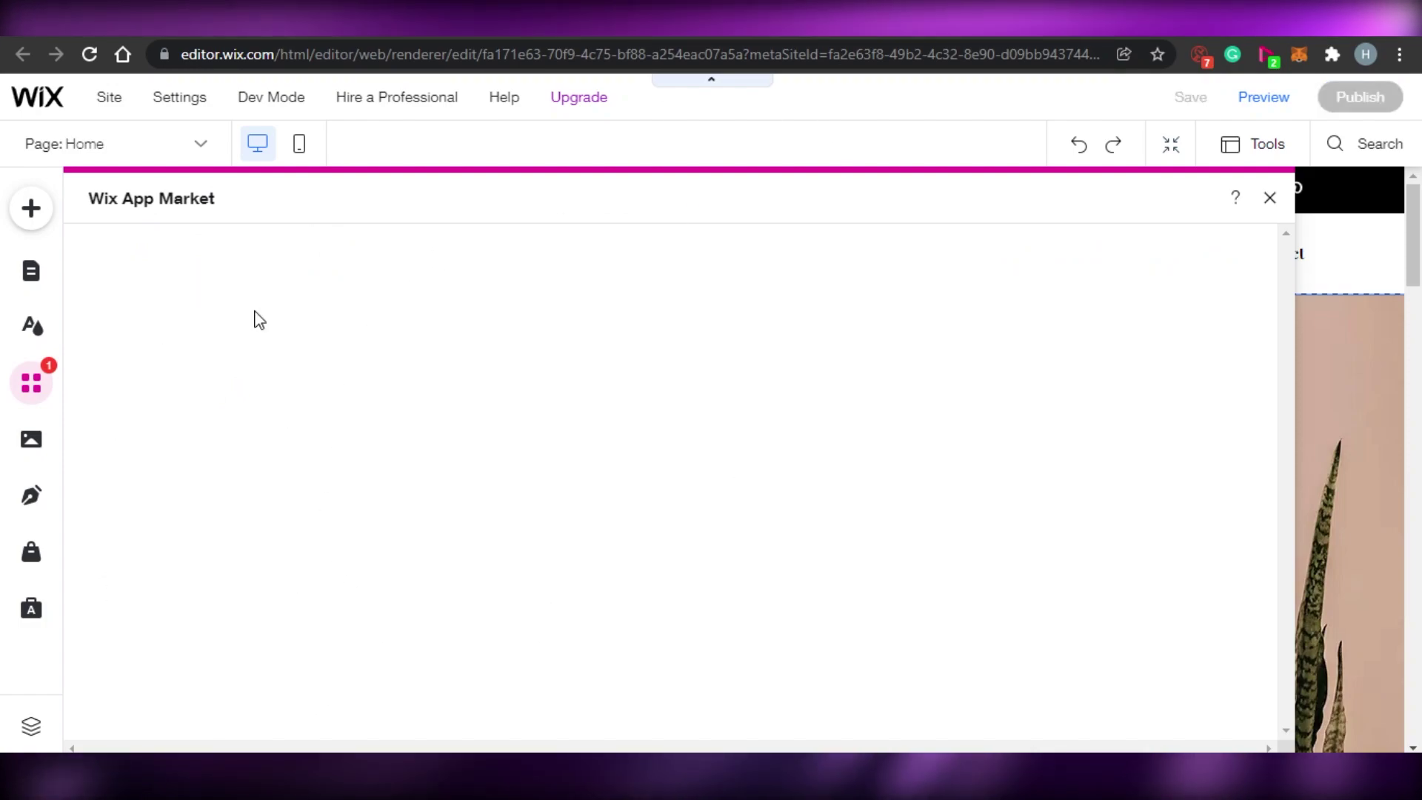
{"action": "left_click", "coordinate": [34, 442]}
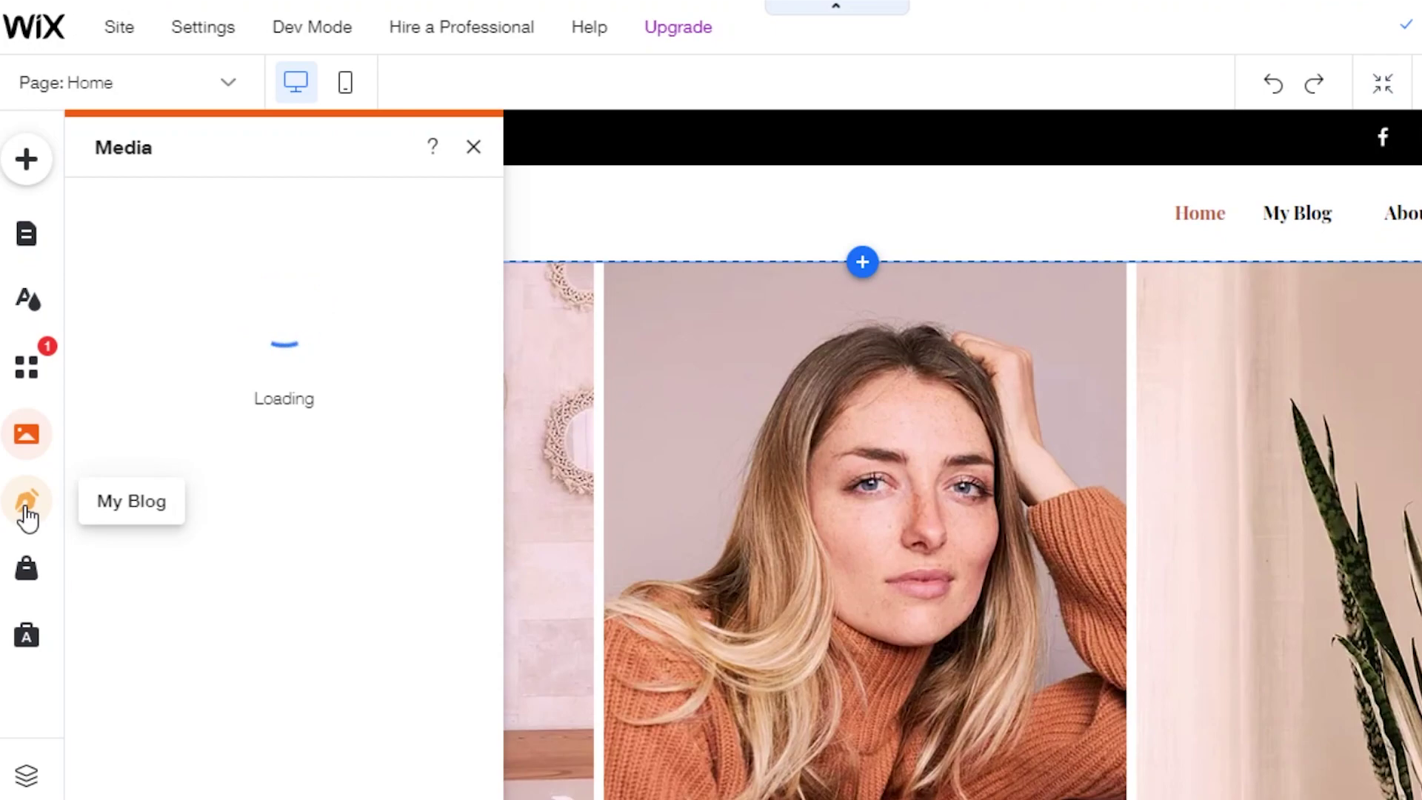
{"action": "left_click", "coordinate": [28, 512]}
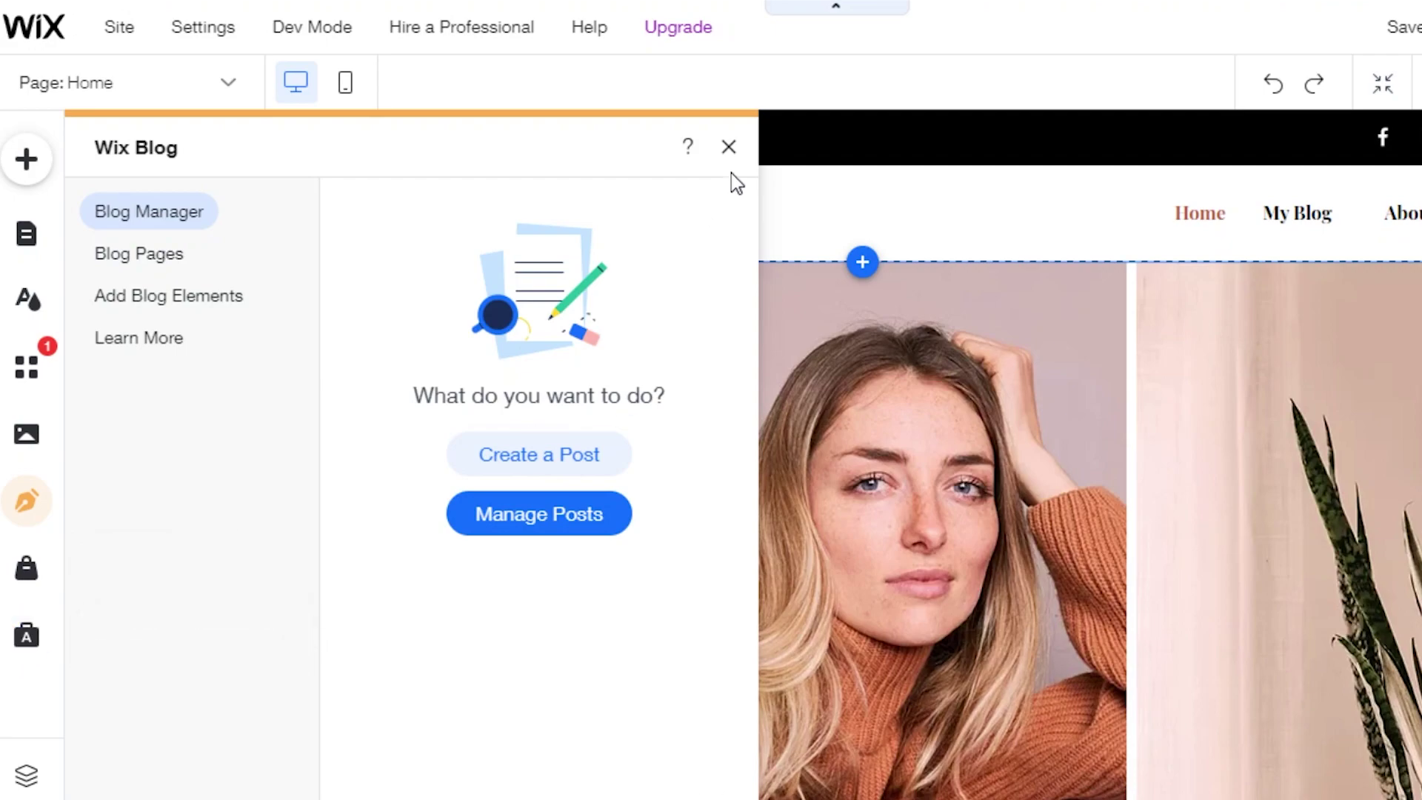
{"action": "left_click", "coordinate": [729, 148]}
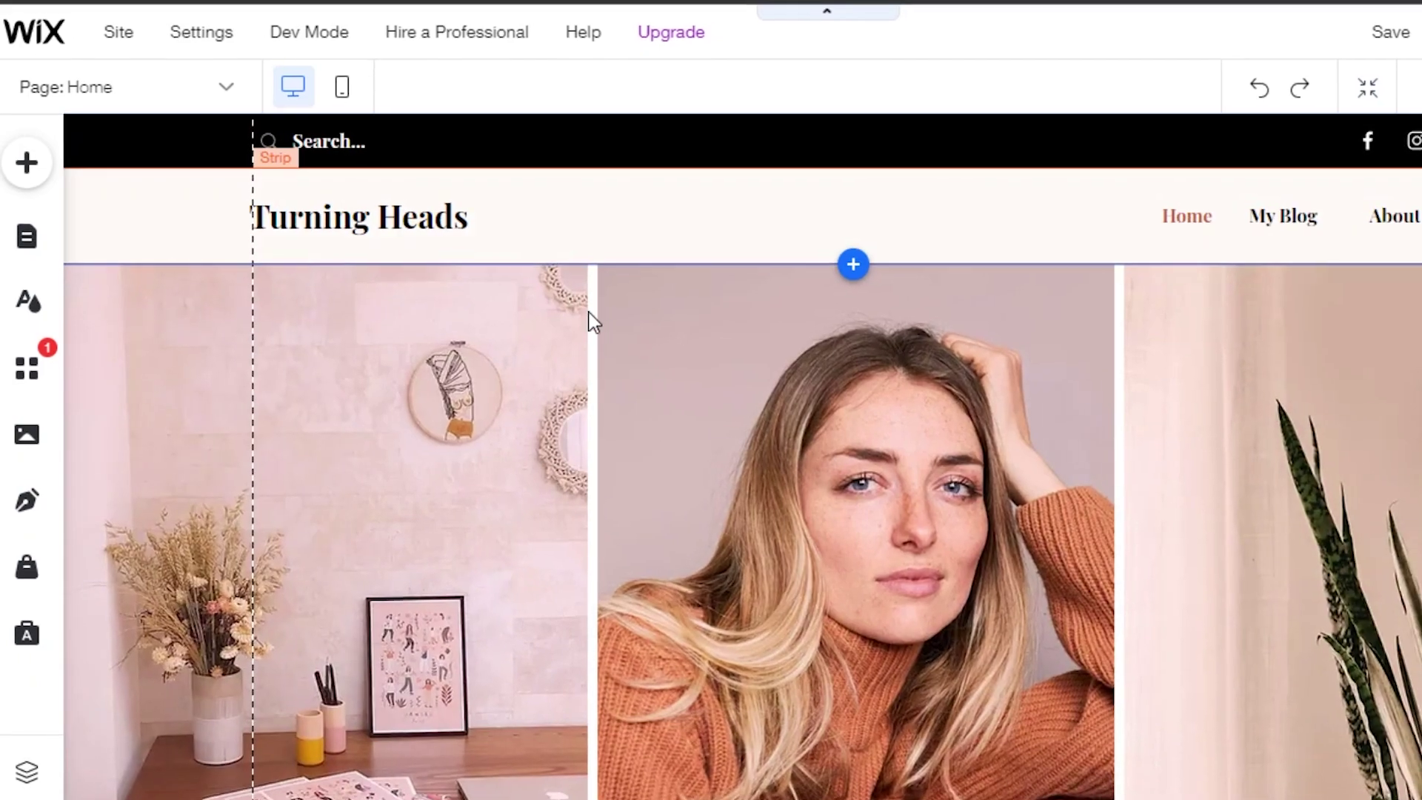
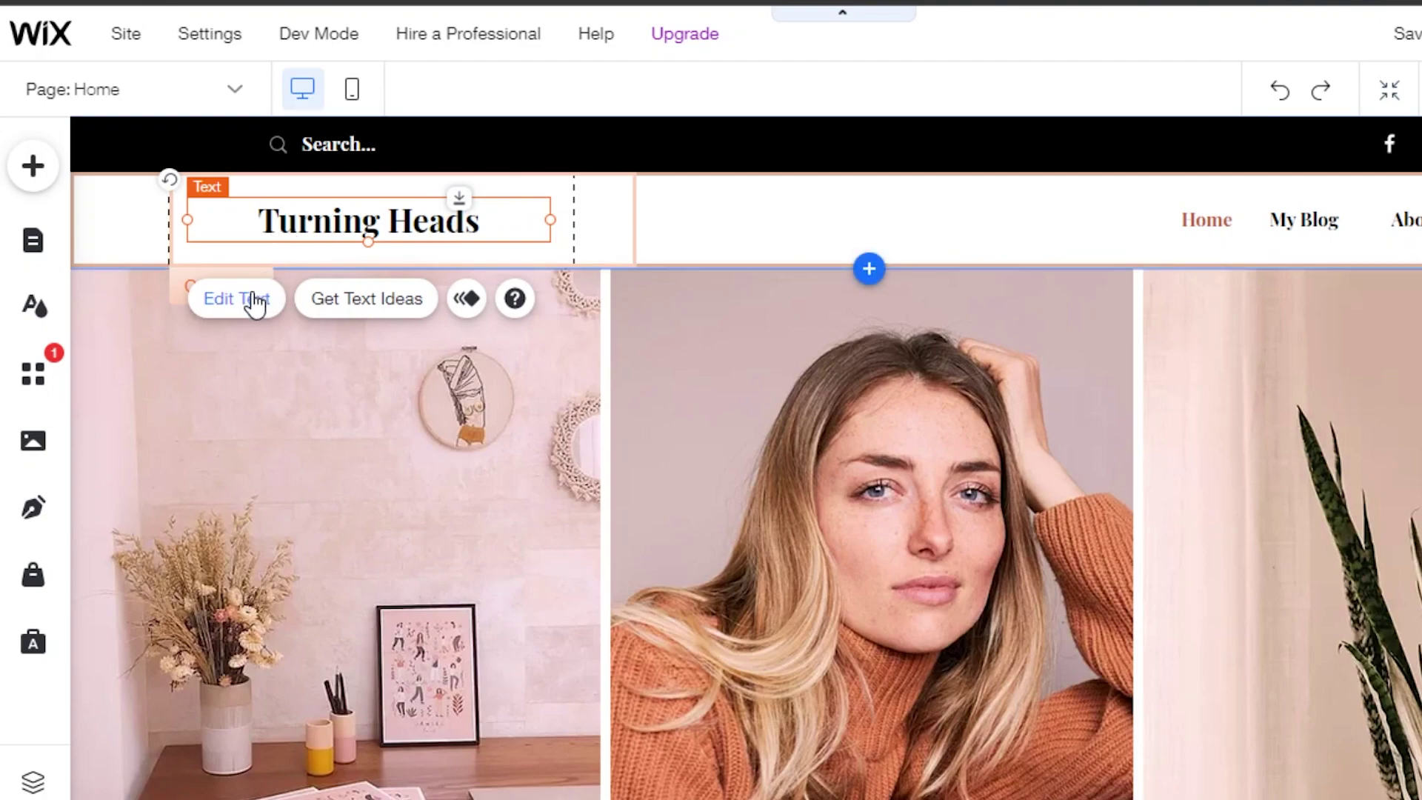
Replace the site title in the header with MY BLOG and choose the Poppins Semi Bold font for it.
{"action": "double_click", "coordinate": [319, 239]}
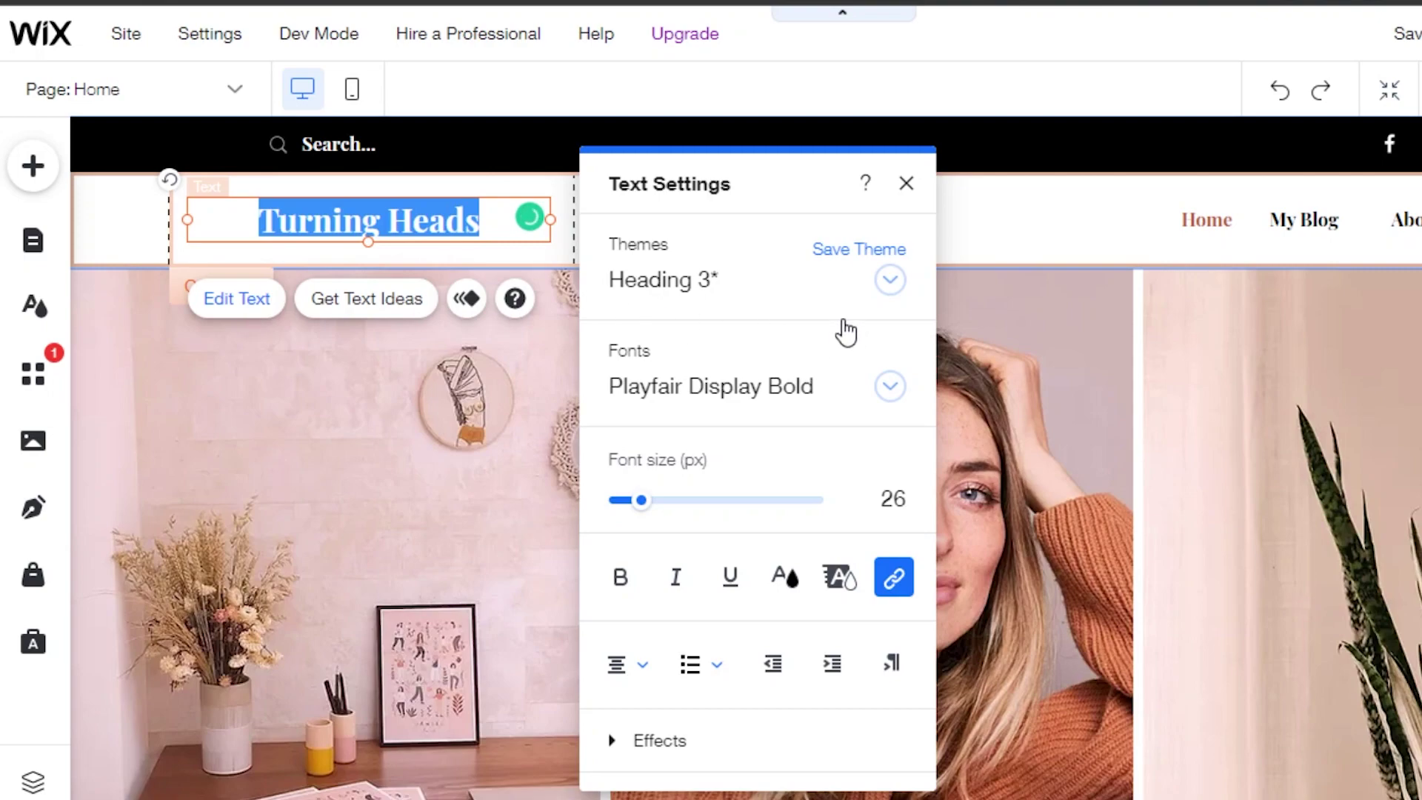
{"action": "type", "text": "MY BLOG"}
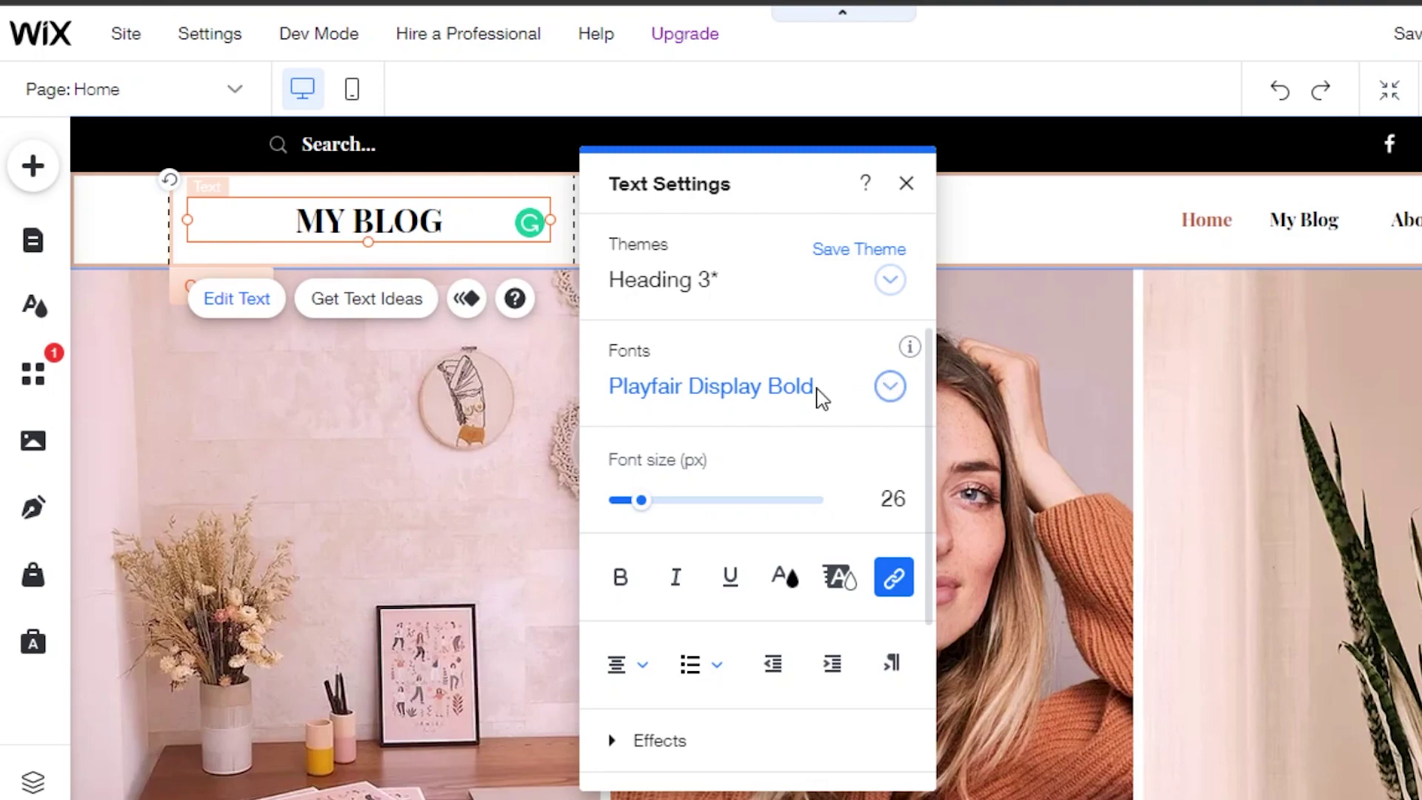
{"action": "left_click", "coordinate": [741, 411]}
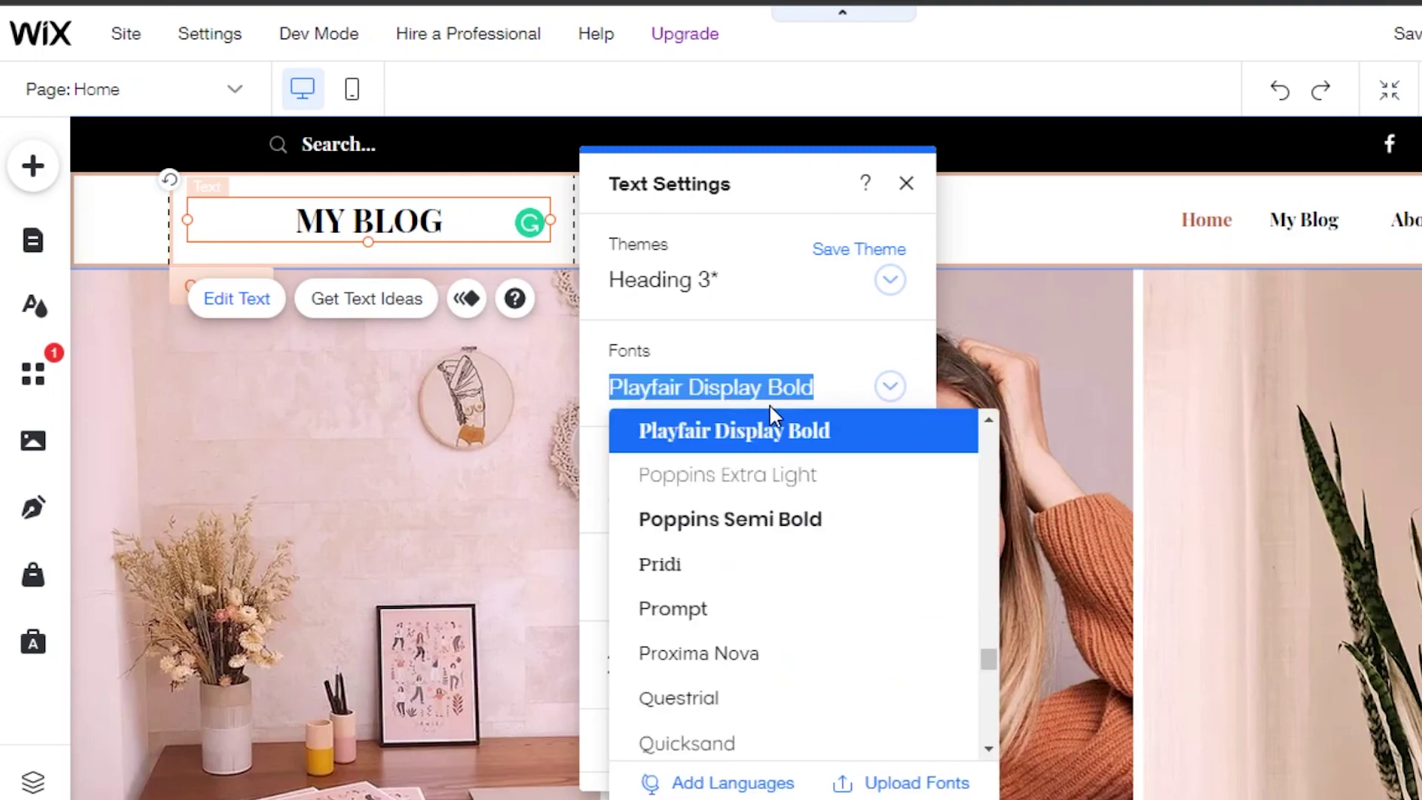
{"action": "left_click", "coordinate": [773, 522]}
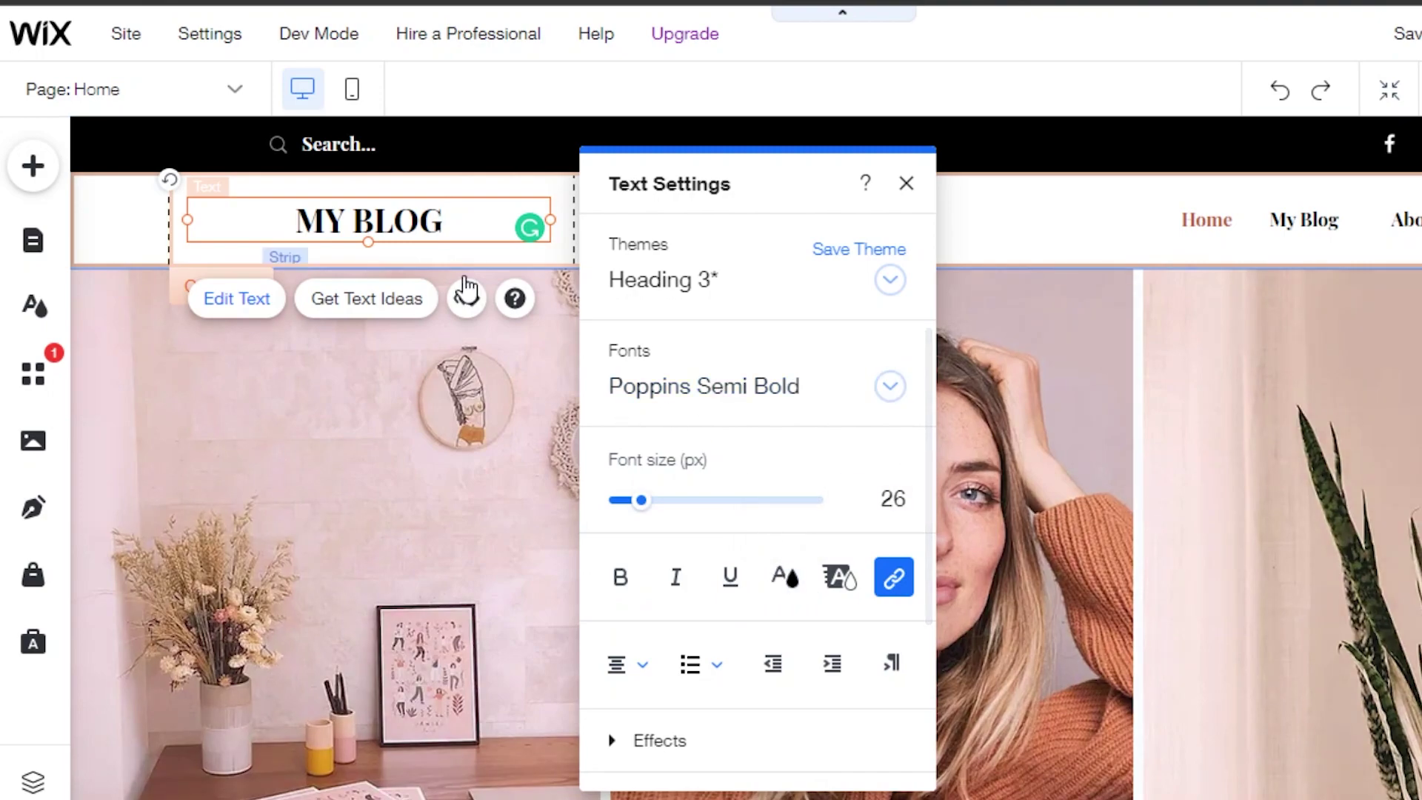
{"action": "left_click", "coordinate": [532, 397]}
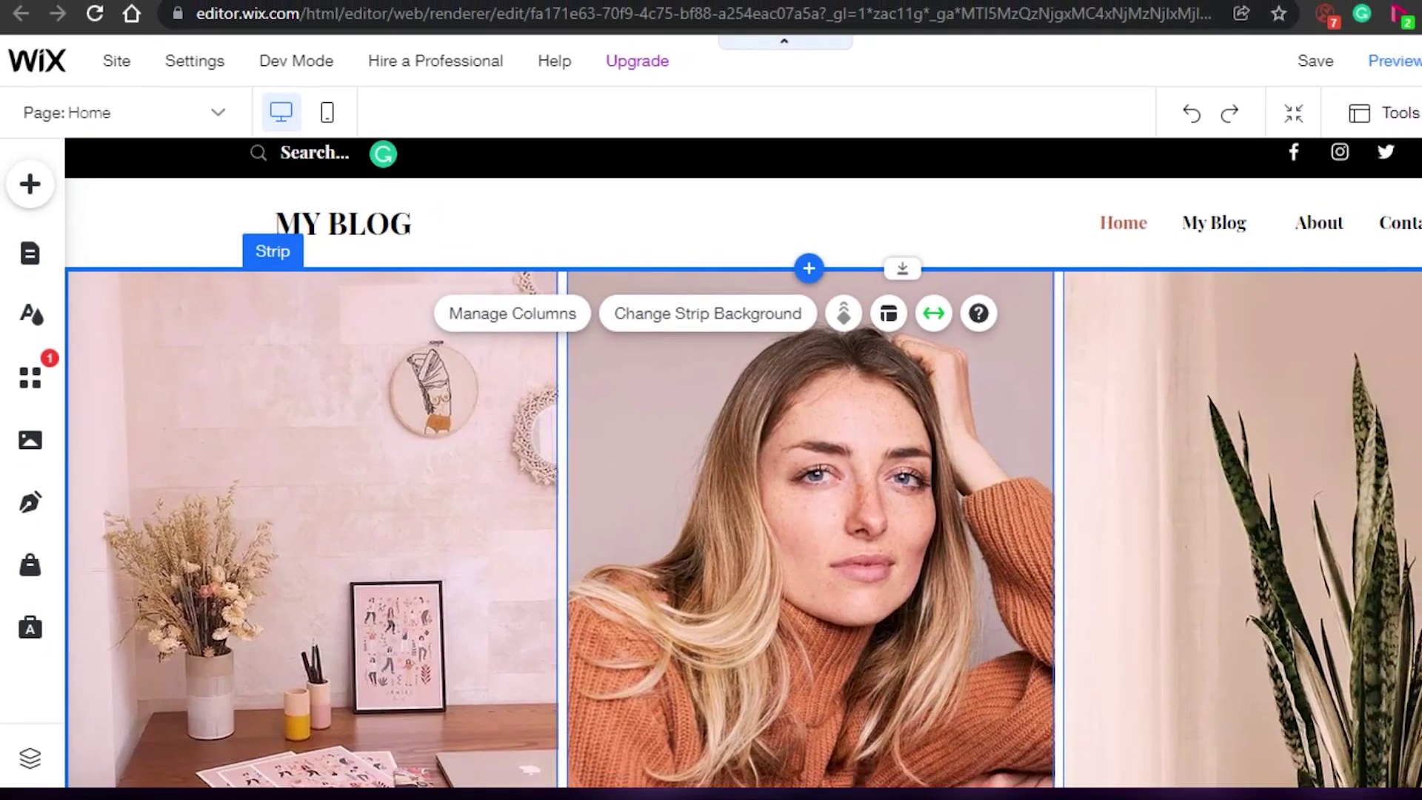
Look through the home page down to the contact form and examine the form's editing options.
{"action": "scroll", "coordinate": [1417, 333], "scroll_direction": "down", "scroll_amount": 5}
{"action": "left_click_drag", "start_coordinate": [1419, 334], "coordinate": [1418, 685]}
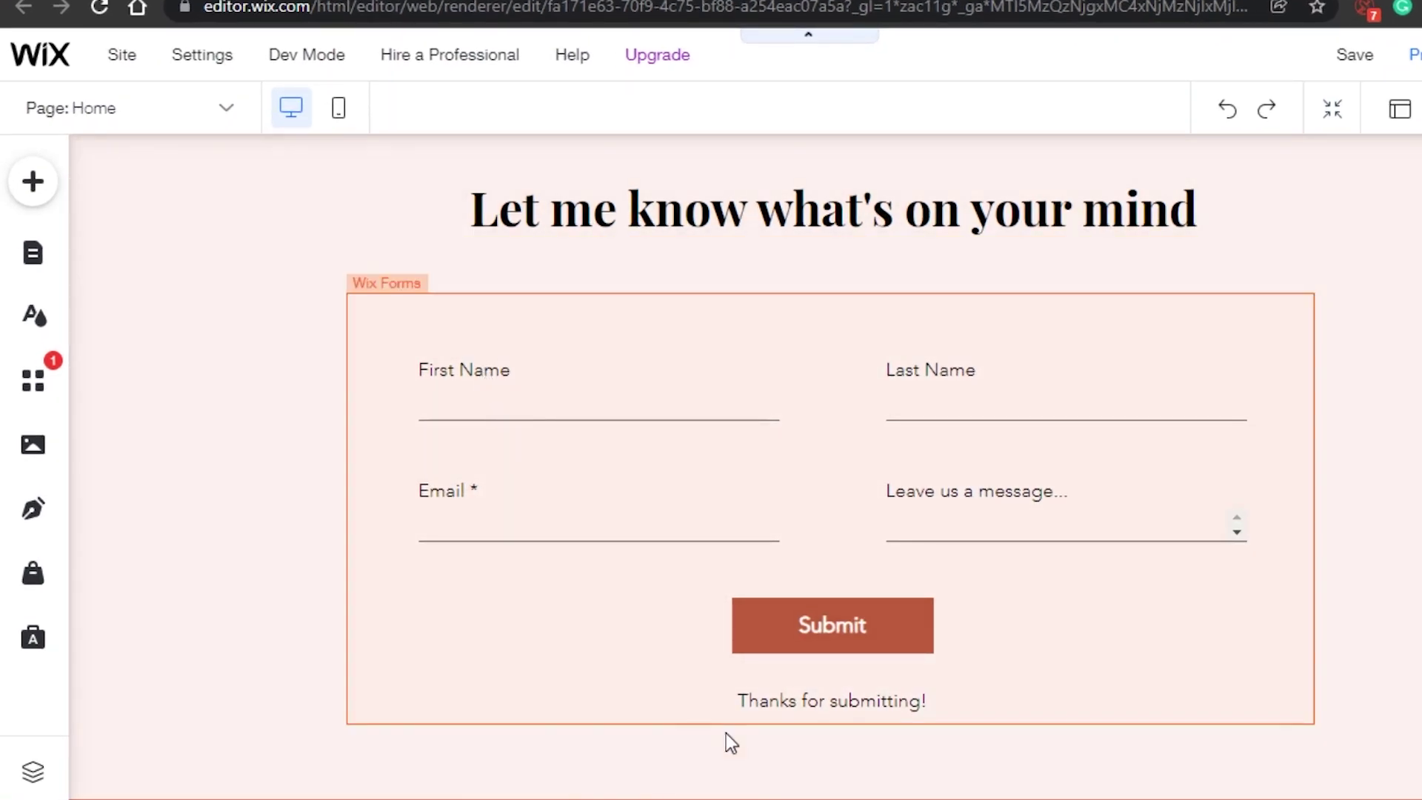
{"action": "left_click", "coordinate": [665, 366]}
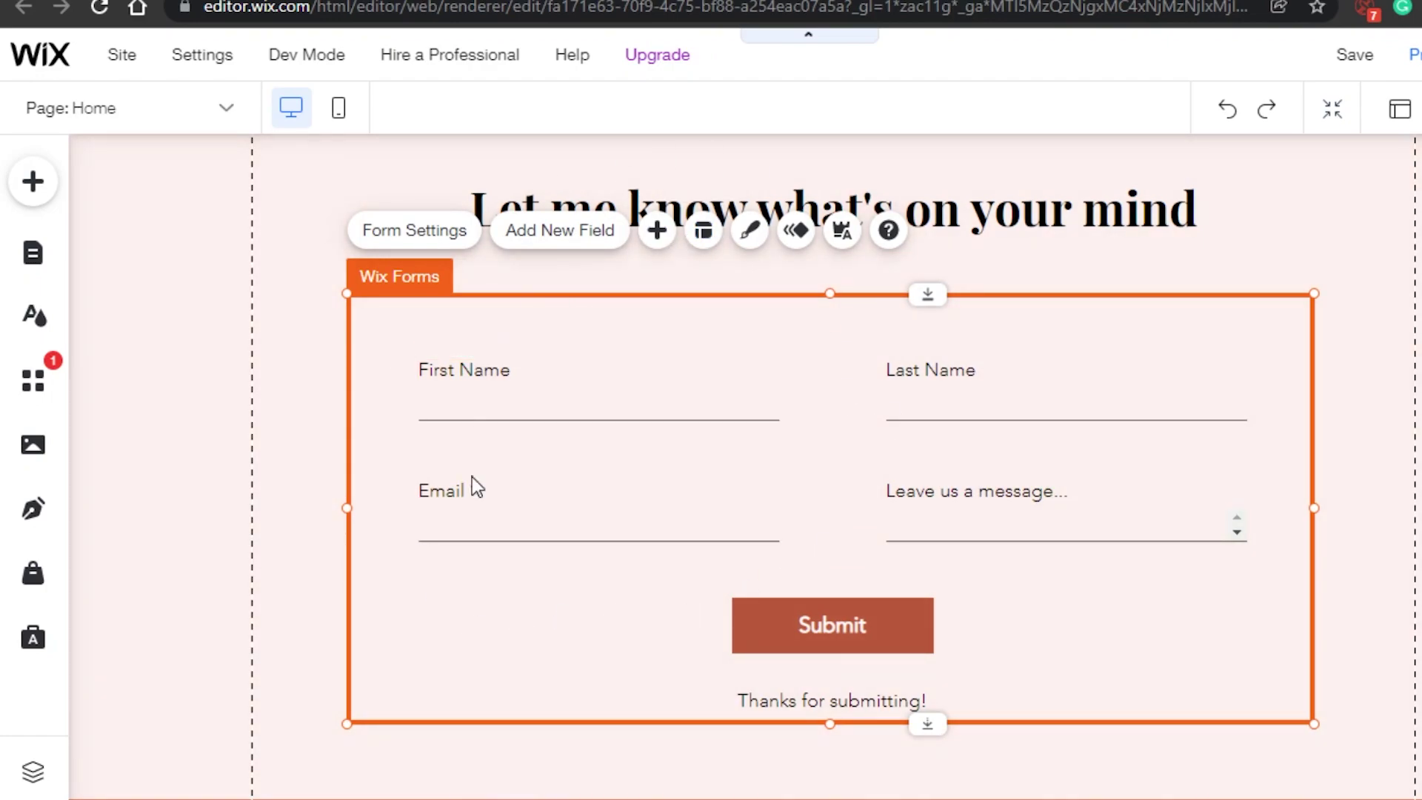
{"action": "left_click", "coordinate": [296, 322]}
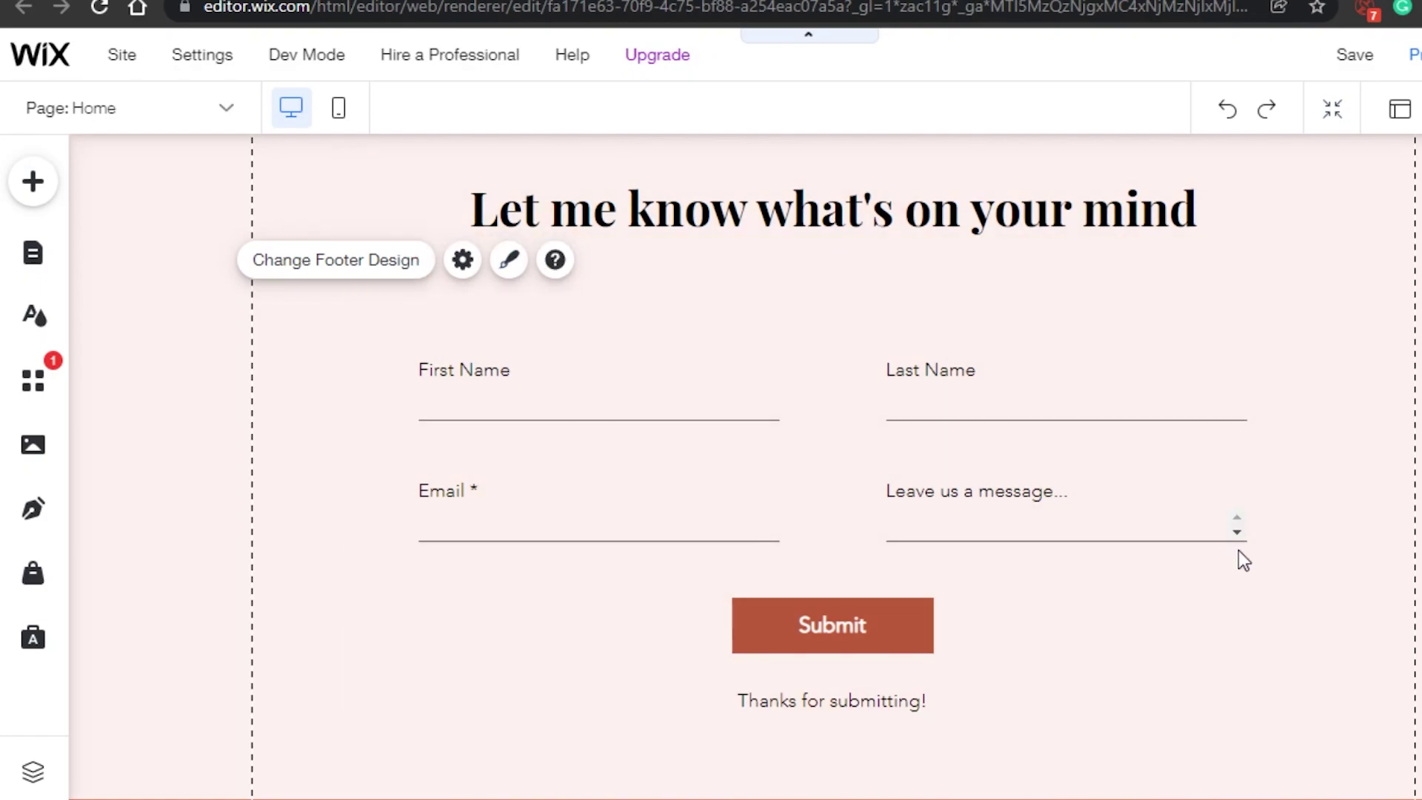
Delete the post list beneath the "My Life. My Blog." heading on the home page.
{"action": "scroll", "coordinate": [1414, 500], "scroll_direction": "up", "scroll_amount": 10}
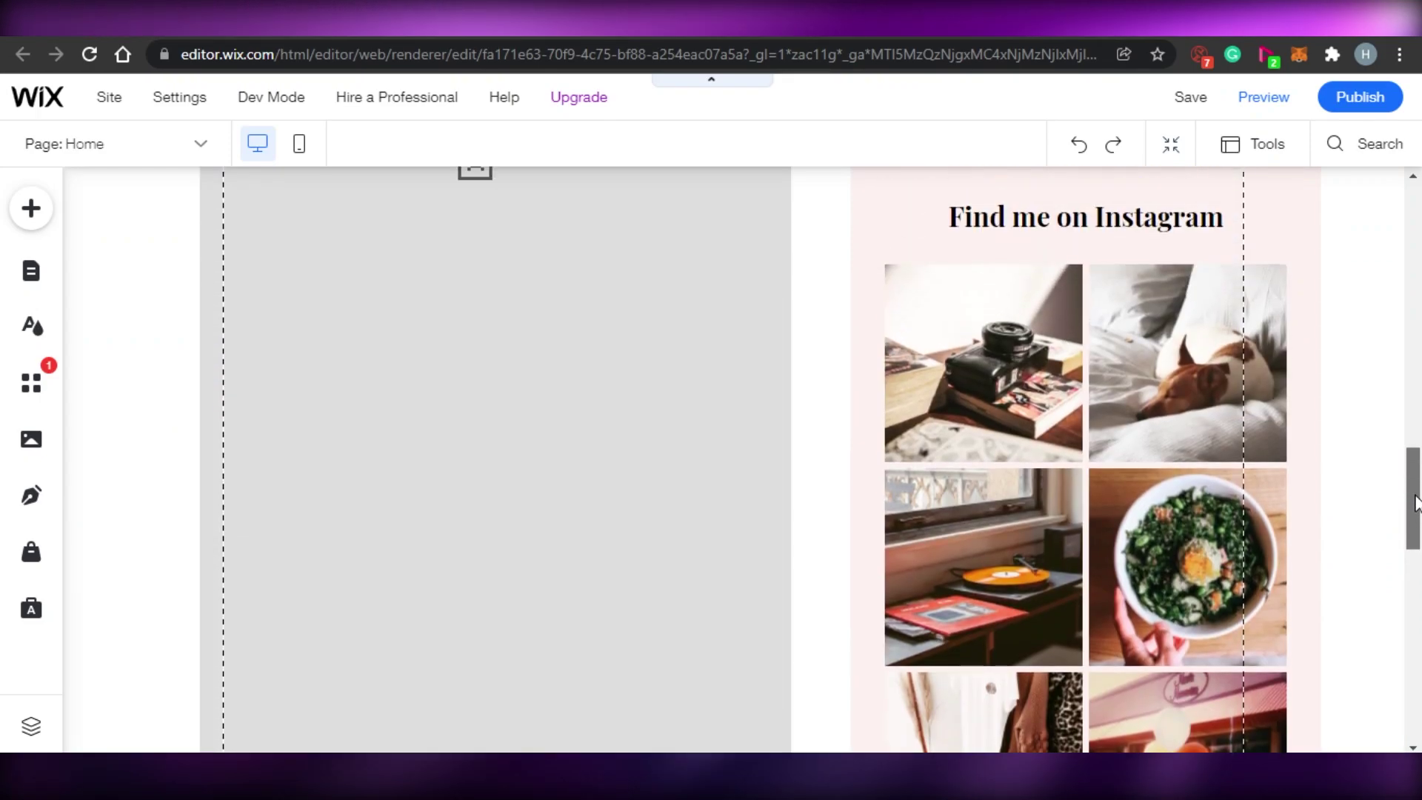
{"action": "mouse_move", "coordinate": [1415, 503]}
{"action": "left_mouse_down"}
{"action": "mouse_move", "coordinate": [1413, 374]}
{"action": "mouse_move", "coordinate": [1417, 511]}
{"action": "left_mouse_up"}
{"action": "scroll", "coordinate": [470, 734], "scroll_direction": "up", "scroll_amount": 10}
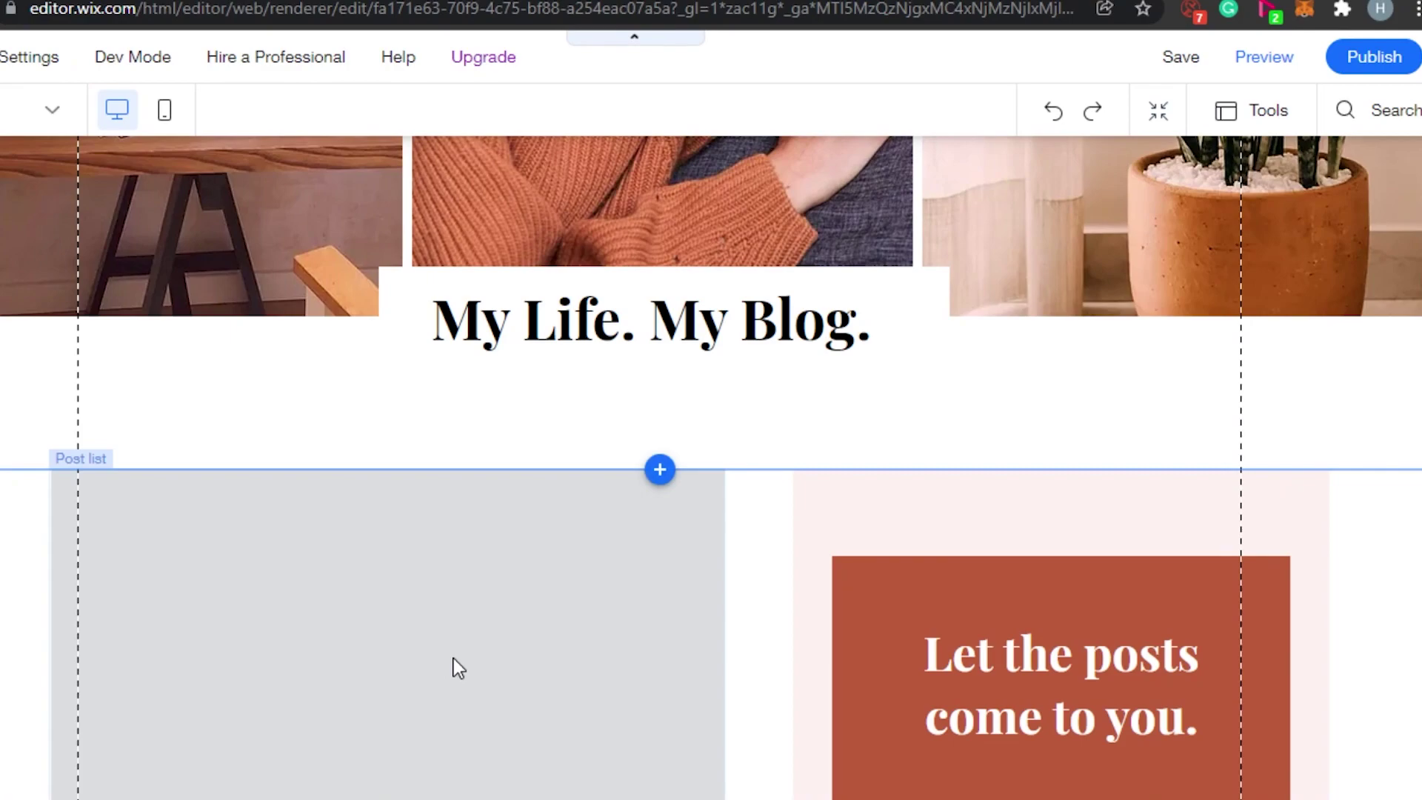
{"action": "left_click", "coordinate": [453, 659]}
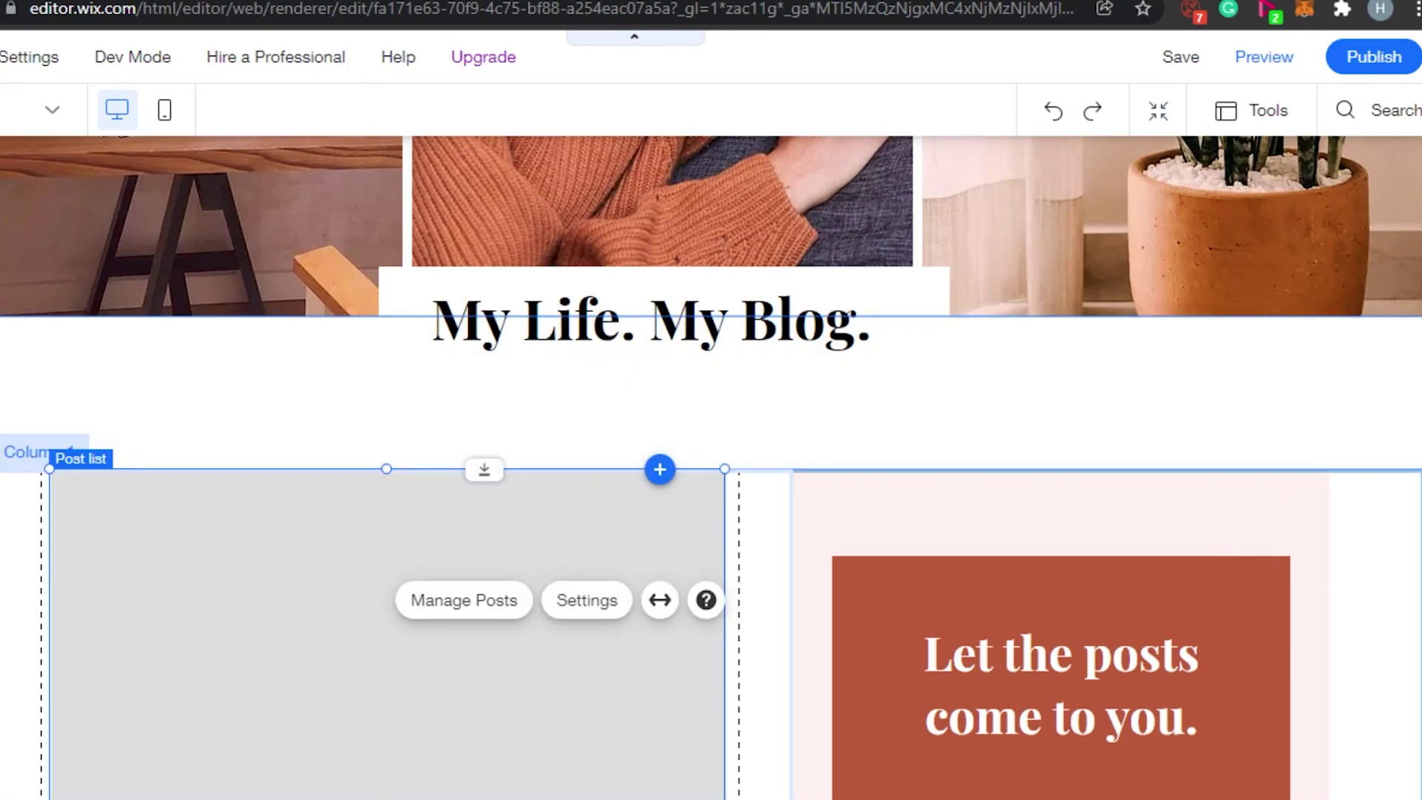
{"action": "scroll", "coordinate": [445, 518], "scroll_direction": "down", "scroll_amount": 4}
{"action": "right_click", "coordinate": [393, 470]}
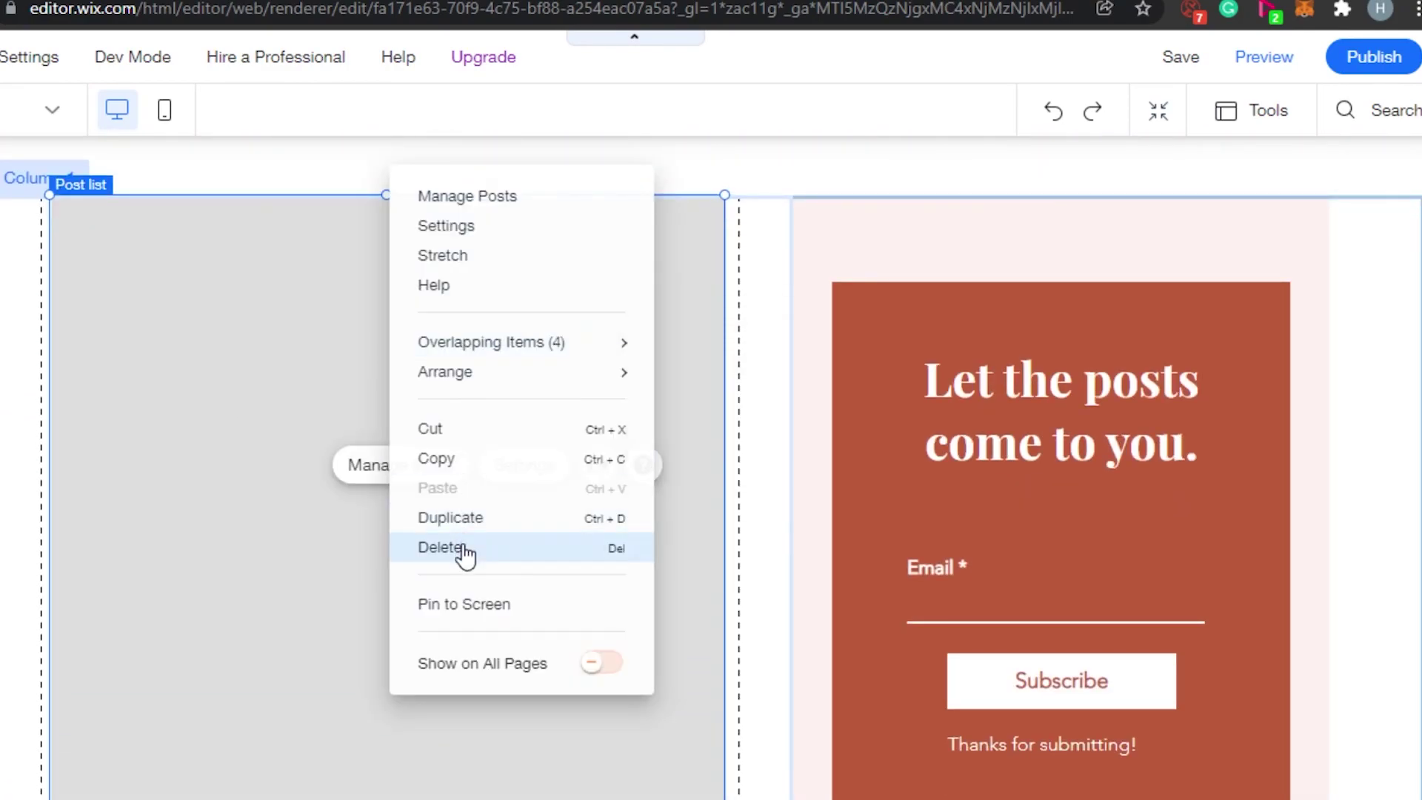
{"action": "left_click", "coordinate": [466, 552]}
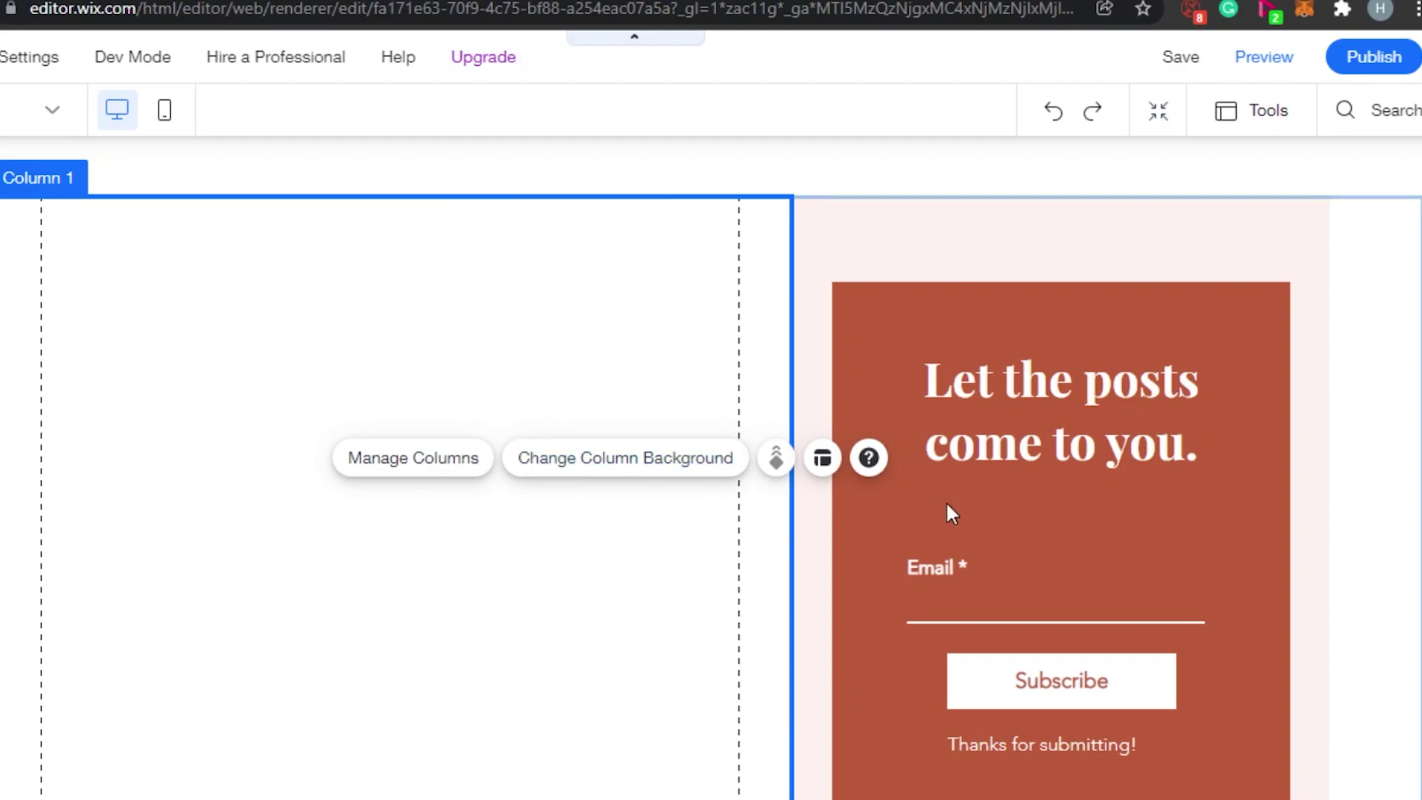
{"action": "scroll", "coordinate": [1366, 492], "scroll_direction": "down", "scroll_amount": 6}
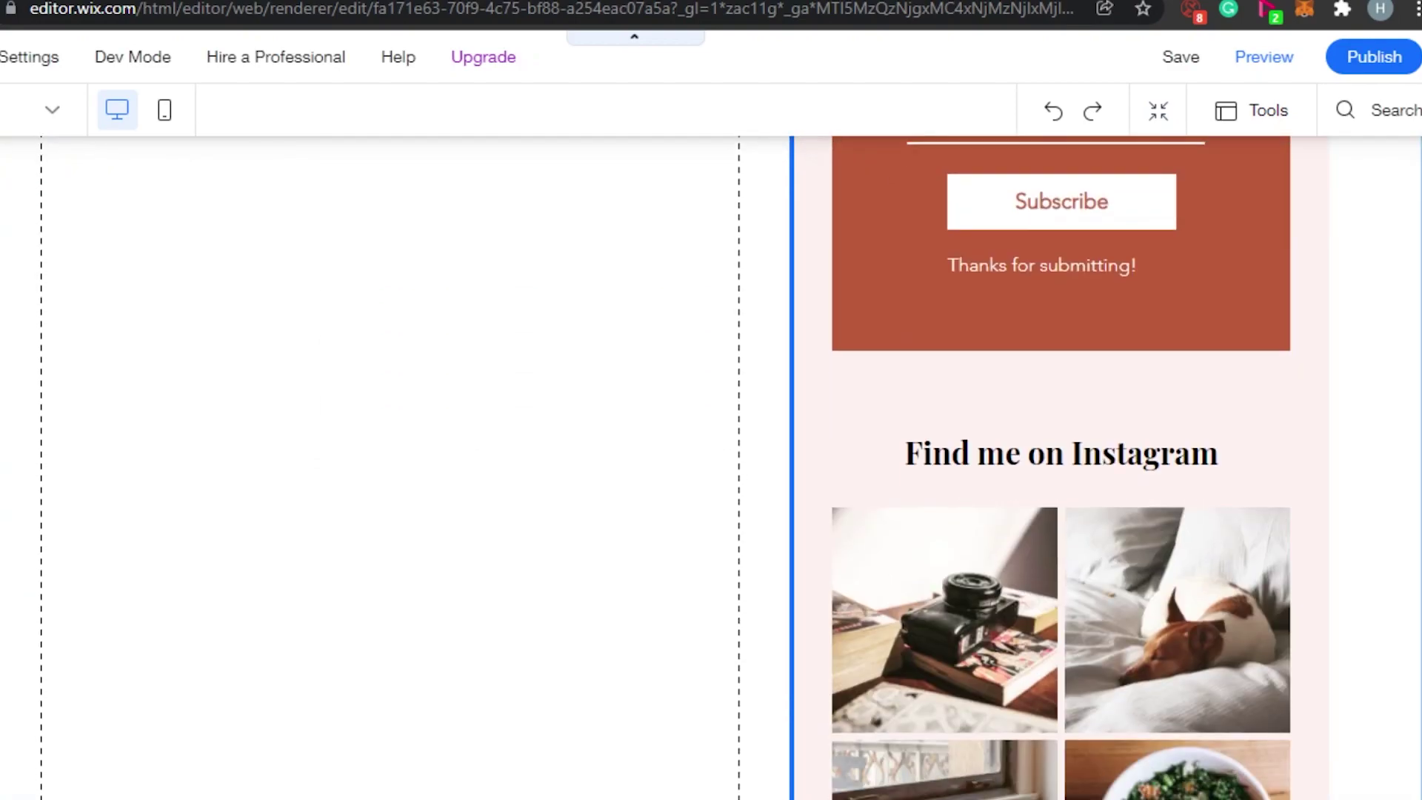
{"action": "scroll", "coordinate": [1060, 466], "scroll_direction": "down", "scroll_amount": 8}
{"action": "scroll", "coordinate": [1061, 467], "scroll_direction": "up", "scroll_amount": 4}
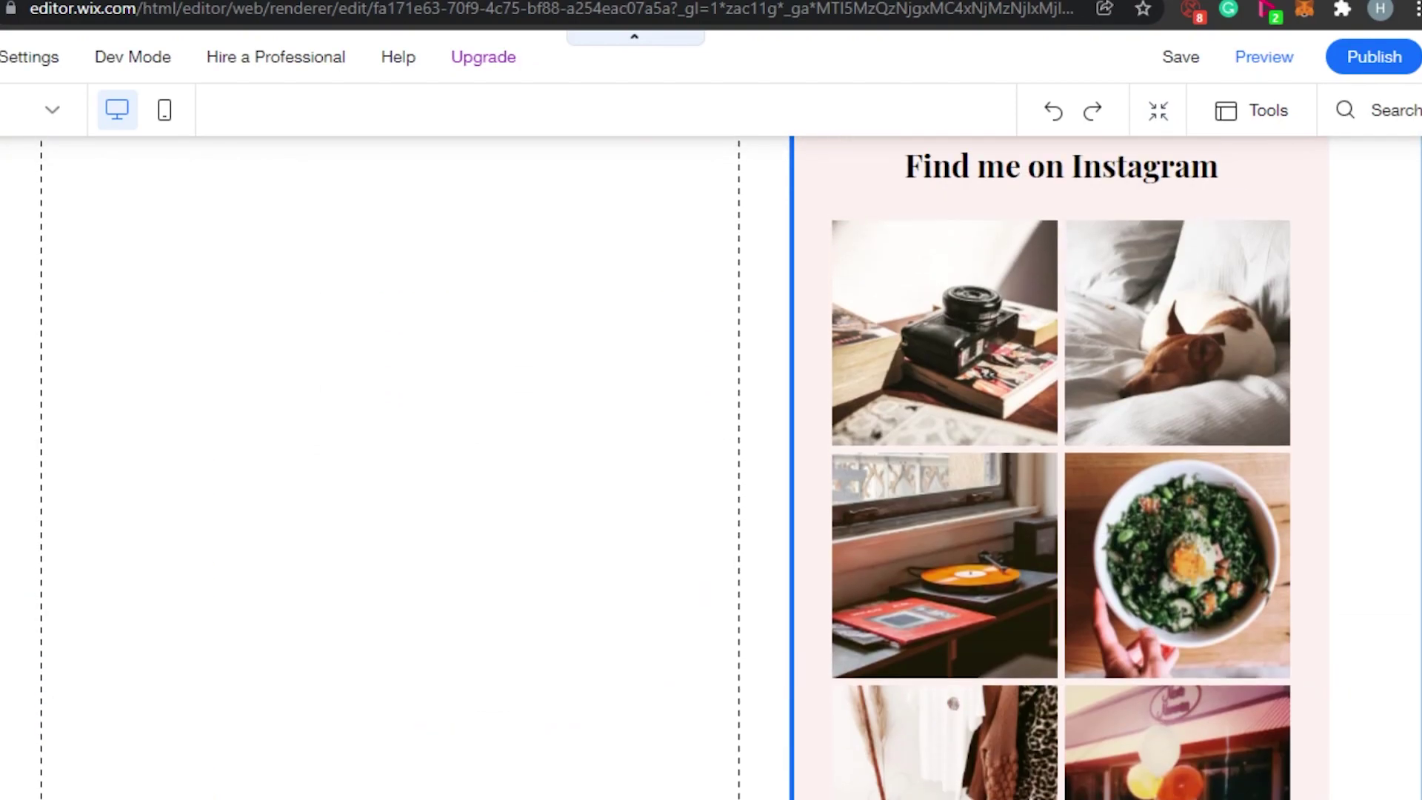
Delete the home page column that holds the "Let the posts come to you." subscribe box and the Instagram gallery.
{"action": "scroll", "coordinate": [1061, 474], "scroll_direction": "up", "scroll_amount": 8}
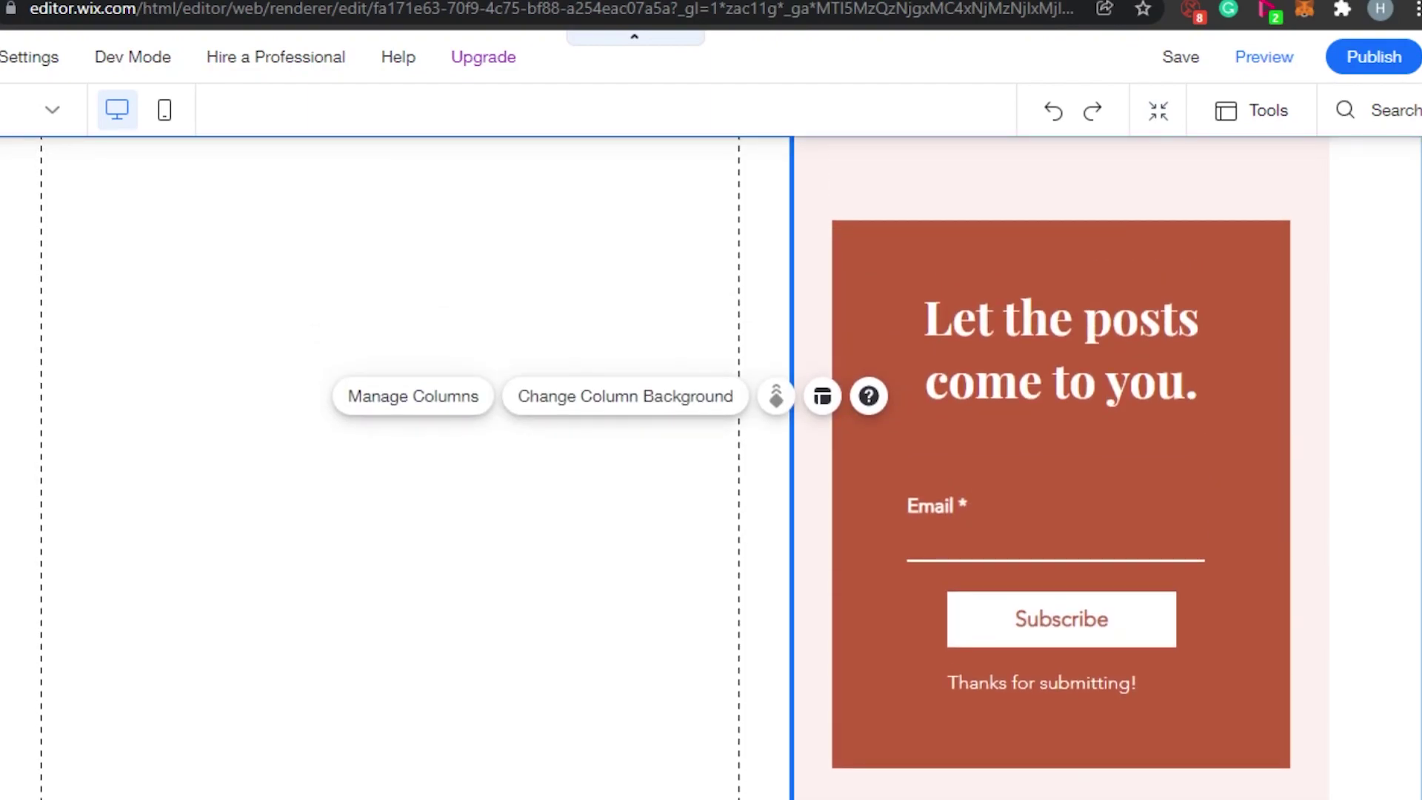
{"action": "scroll", "coordinate": [1030, 519], "scroll_direction": "down", "scroll_amount": 1}
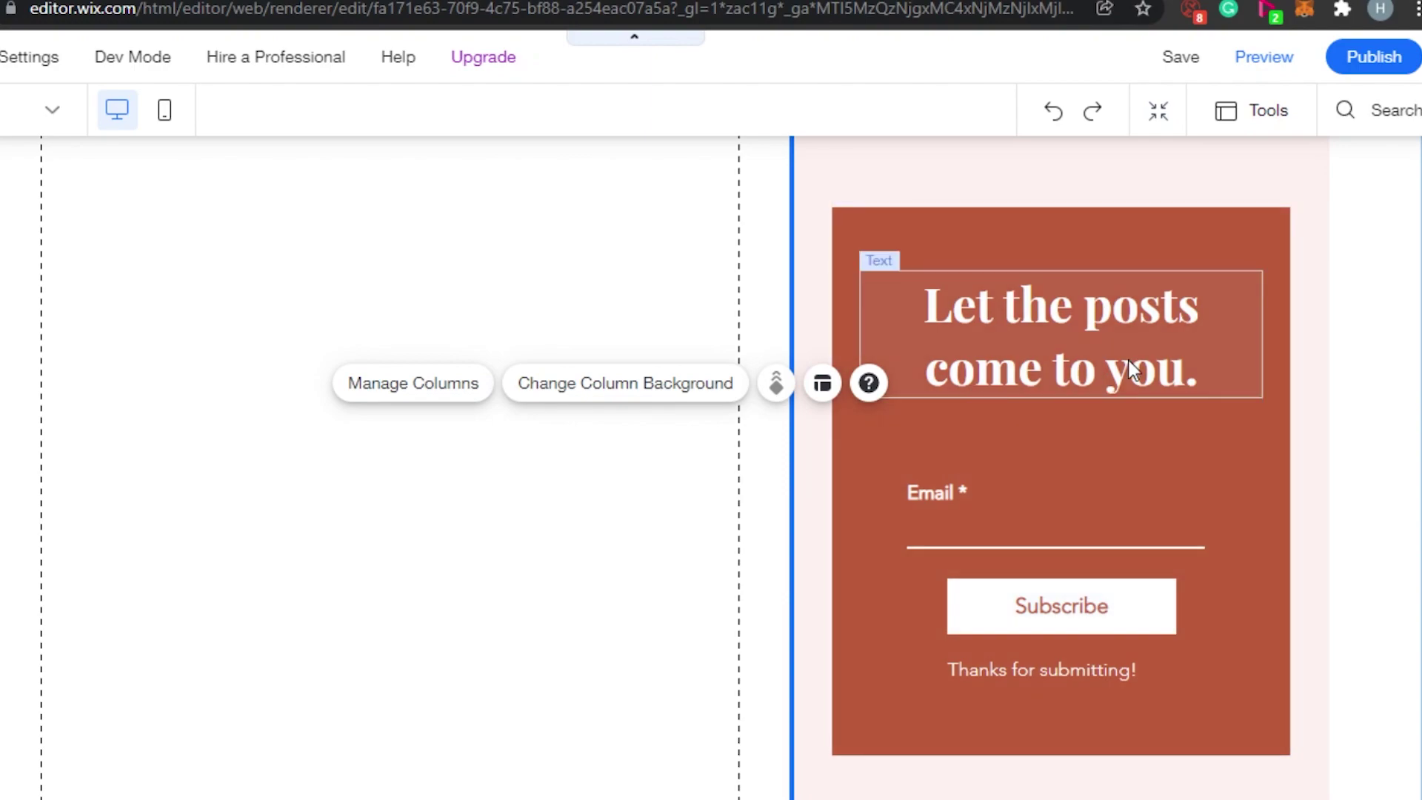
{"action": "scroll", "coordinate": [1403, 416], "scroll_direction": "down", "scroll_amount": 8}
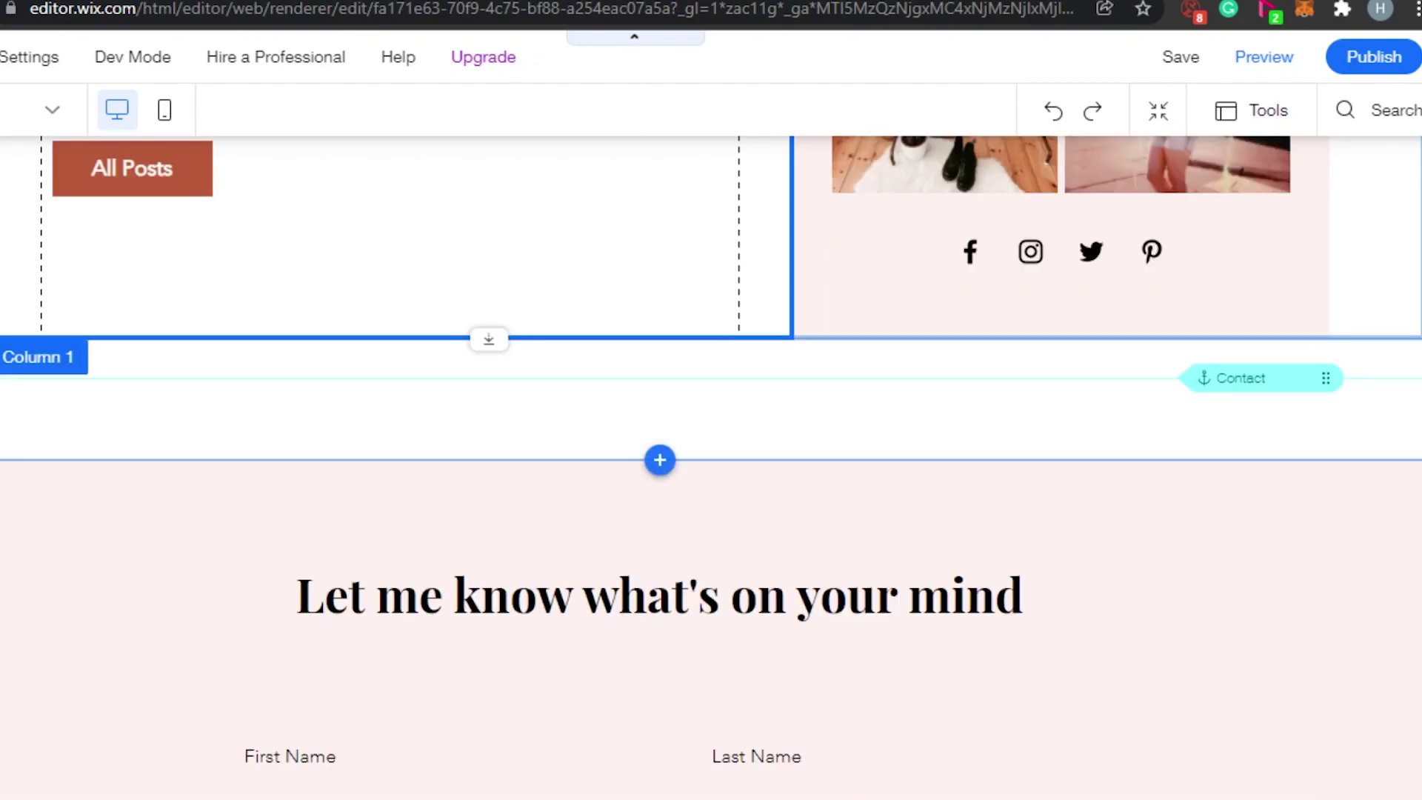
{"action": "scroll", "coordinate": [711, 466], "scroll_direction": "down", "scroll_amount": 6}
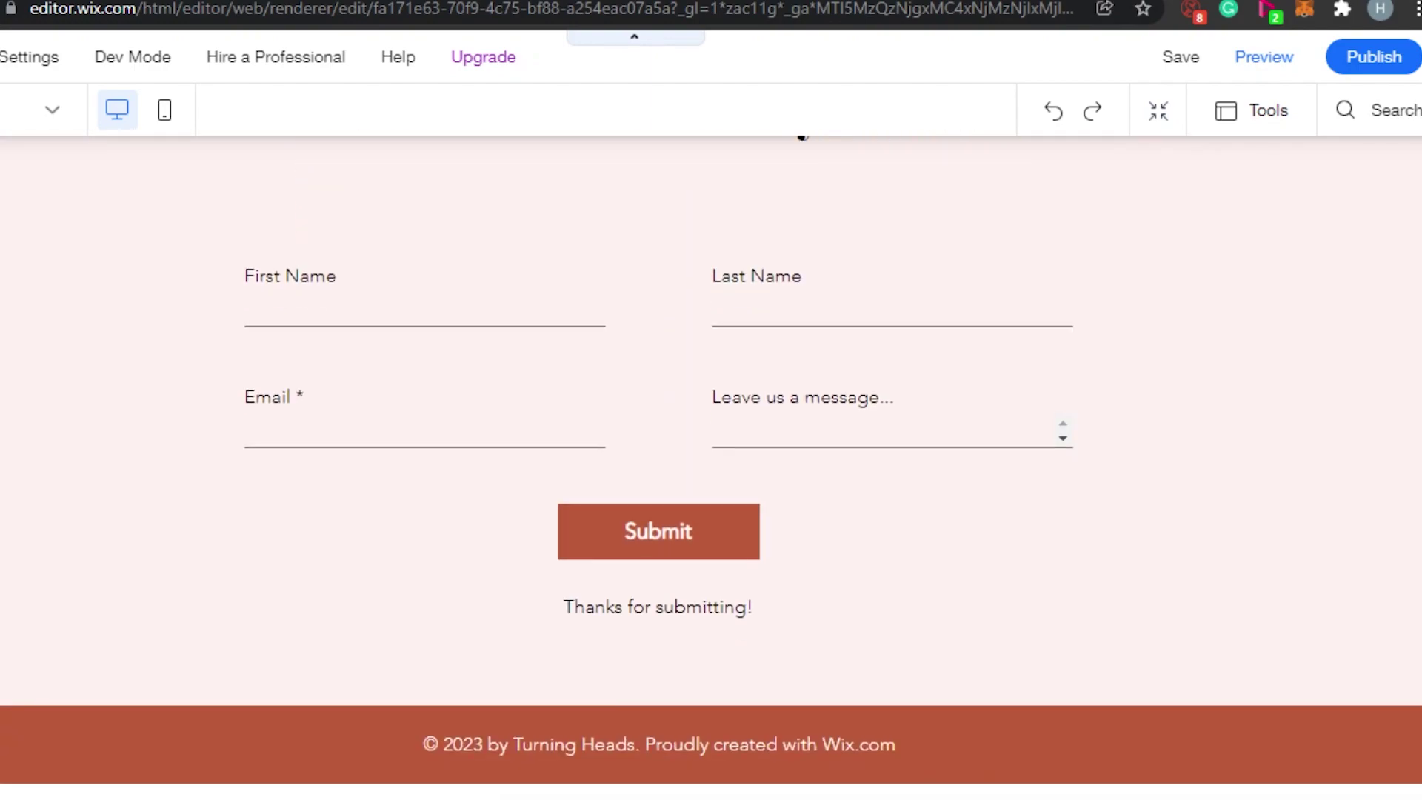
{"action": "scroll", "coordinate": [711, 467], "scroll_direction": "up", "scroll_amount": 10}
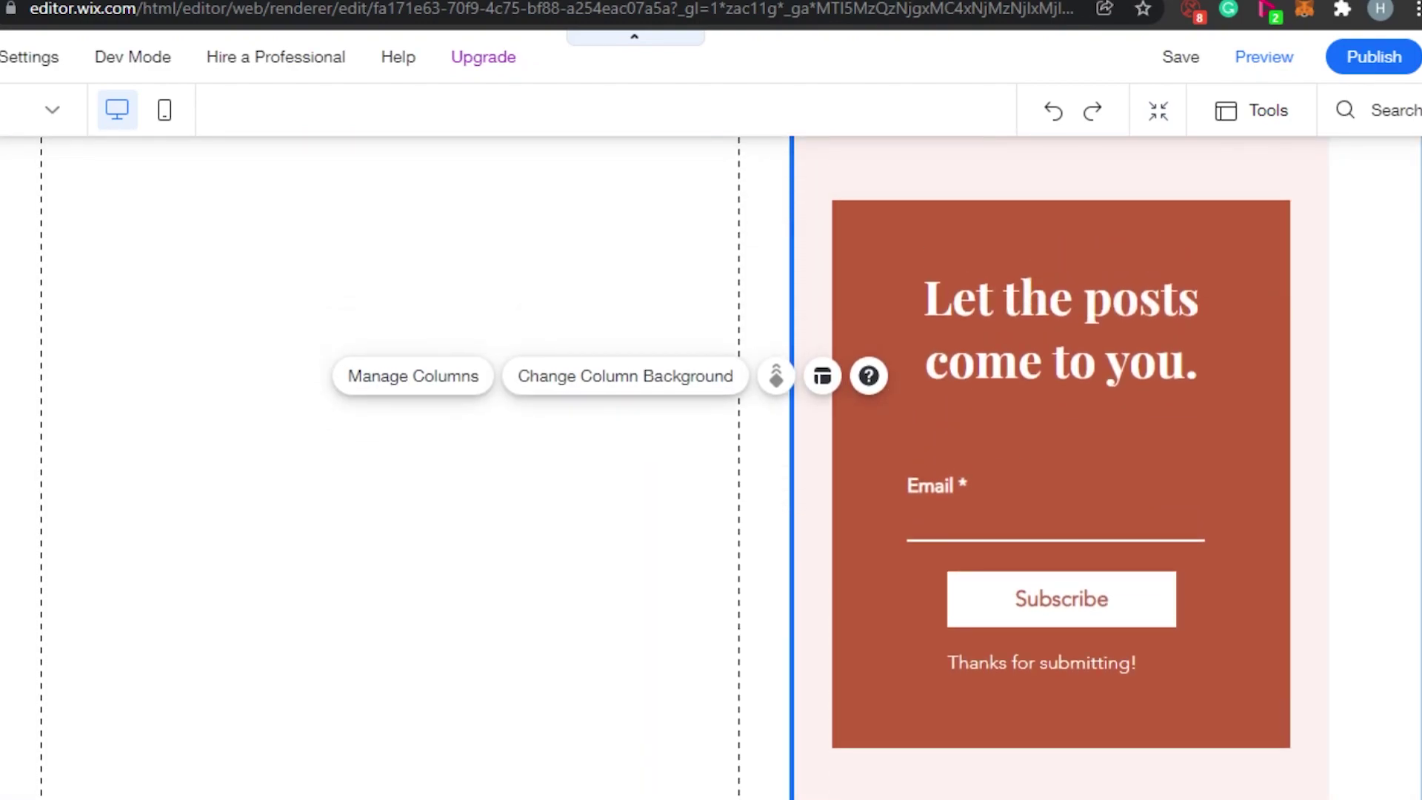
{"action": "scroll", "coordinate": [984, 200], "scroll_direction": "down", "scroll_amount": 1}
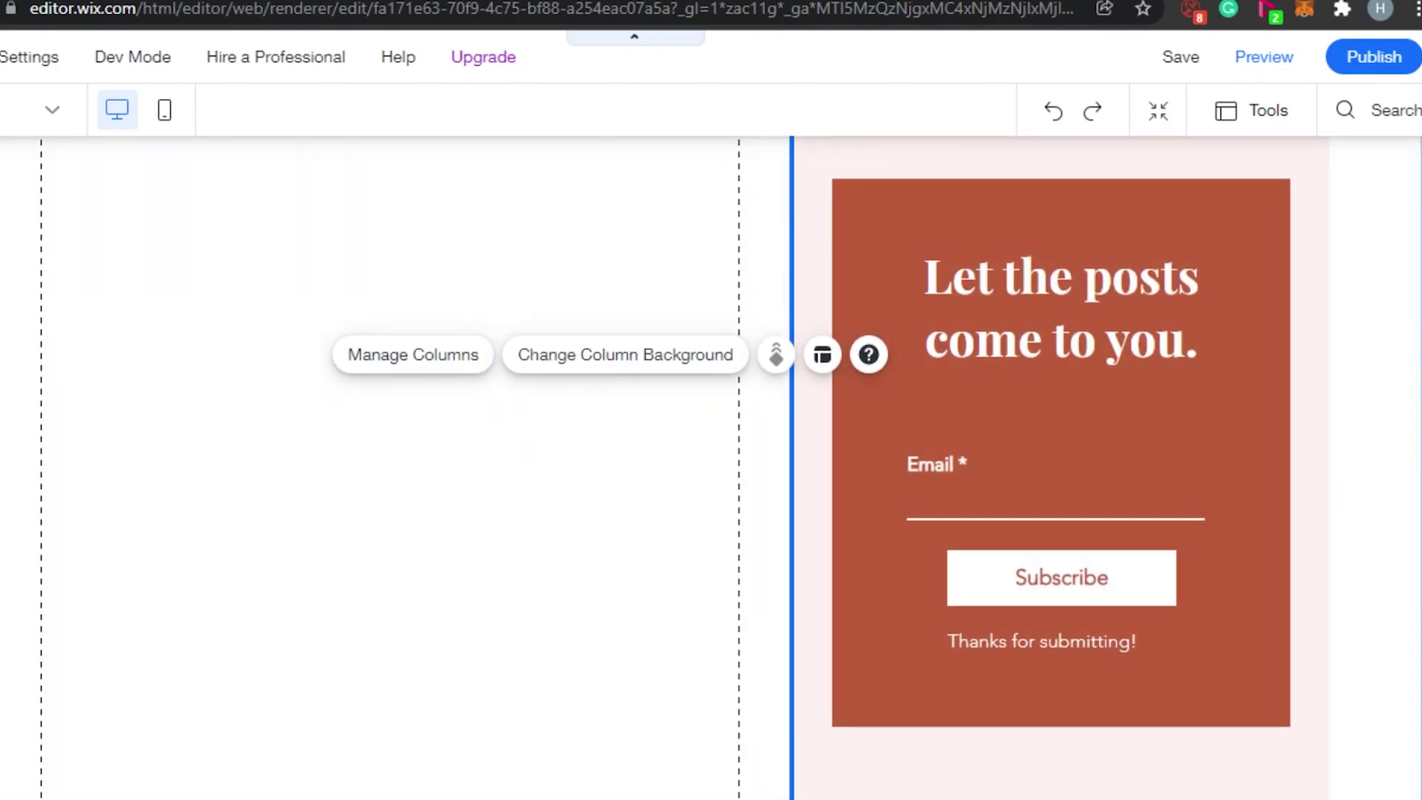
{"action": "scroll", "coordinate": [1069, 264], "scroll_direction": "up", "scroll_amount": 1}
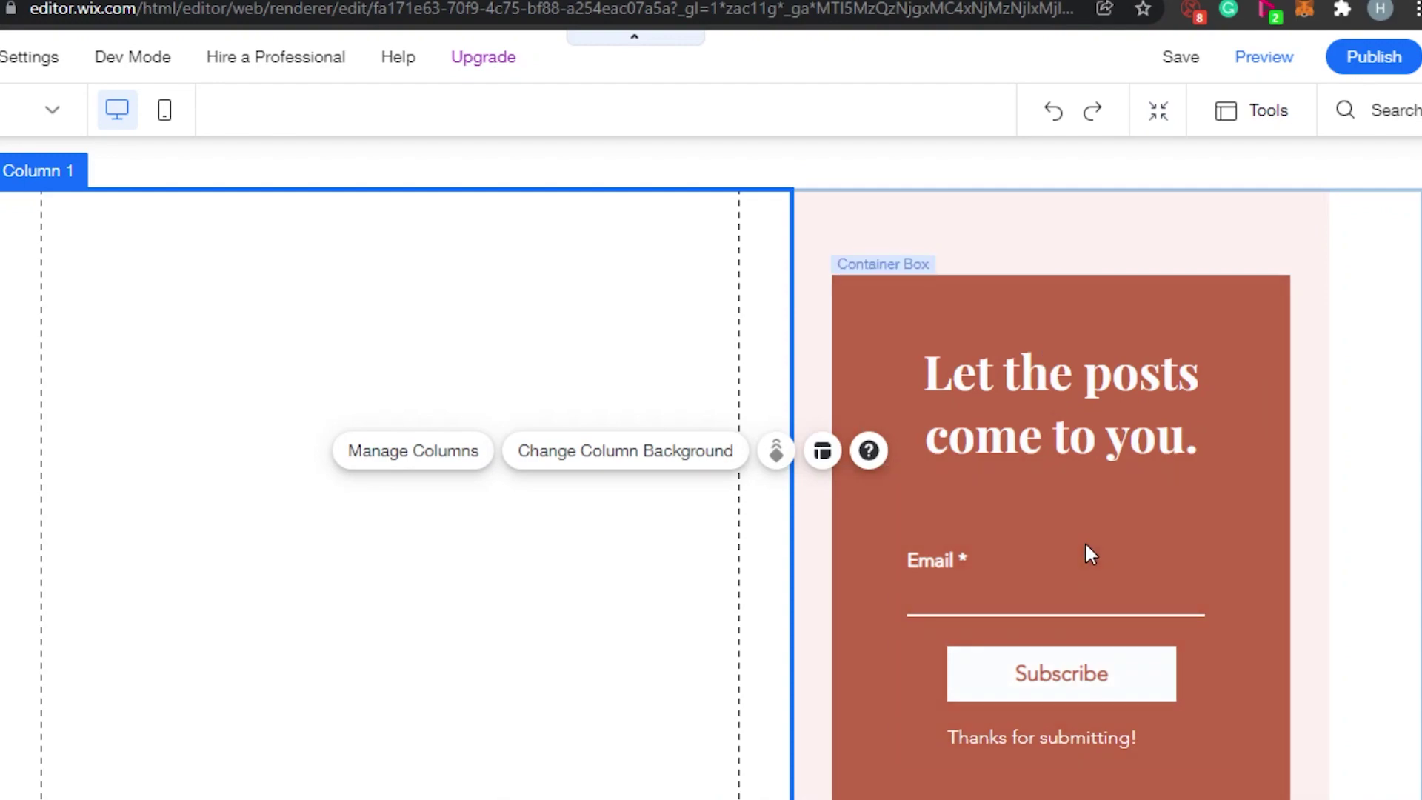
{"action": "left_click", "coordinate": [1154, 256]}
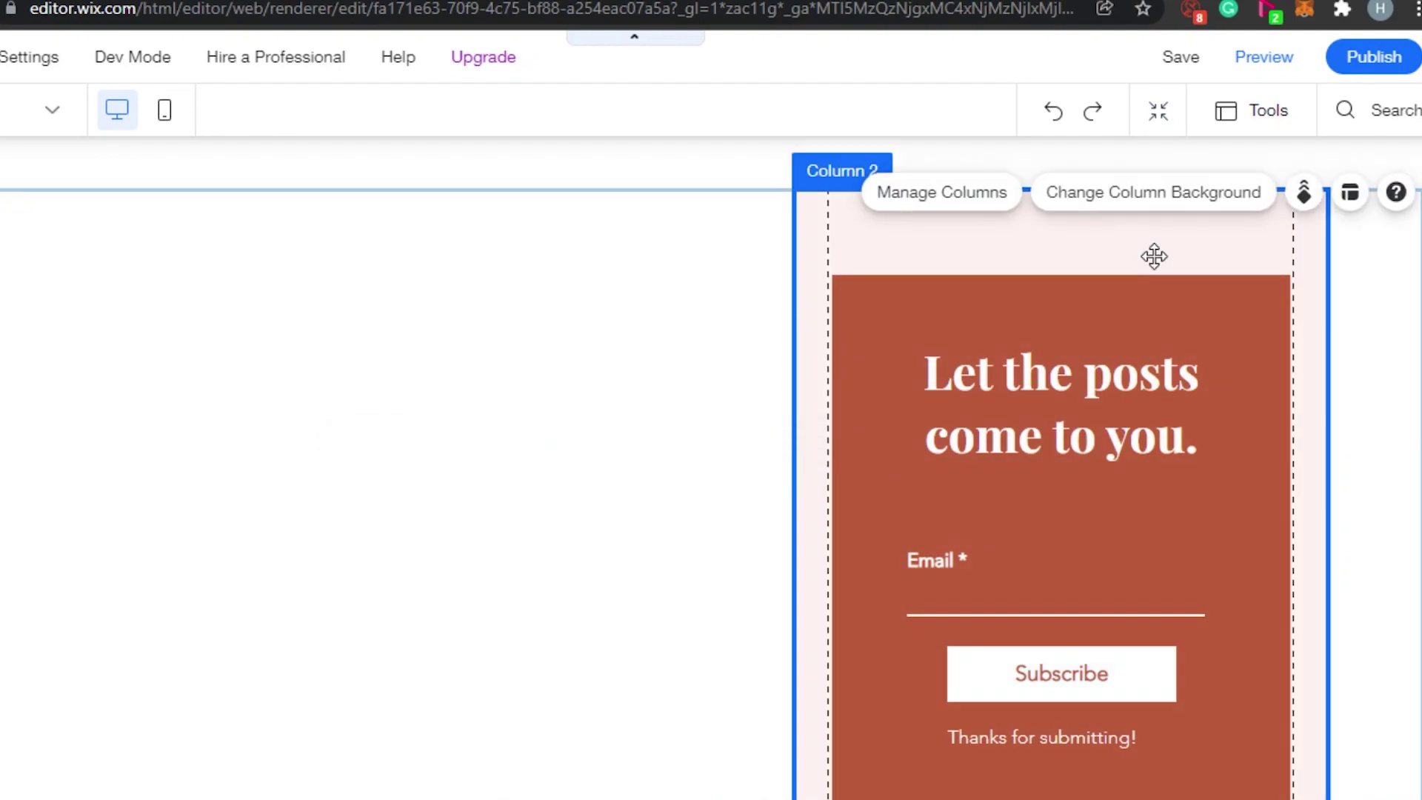
{"action": "right_click", "coordinate": [1049, 251]}
{"action": "left_click", "coordinate": [1098, 575]}
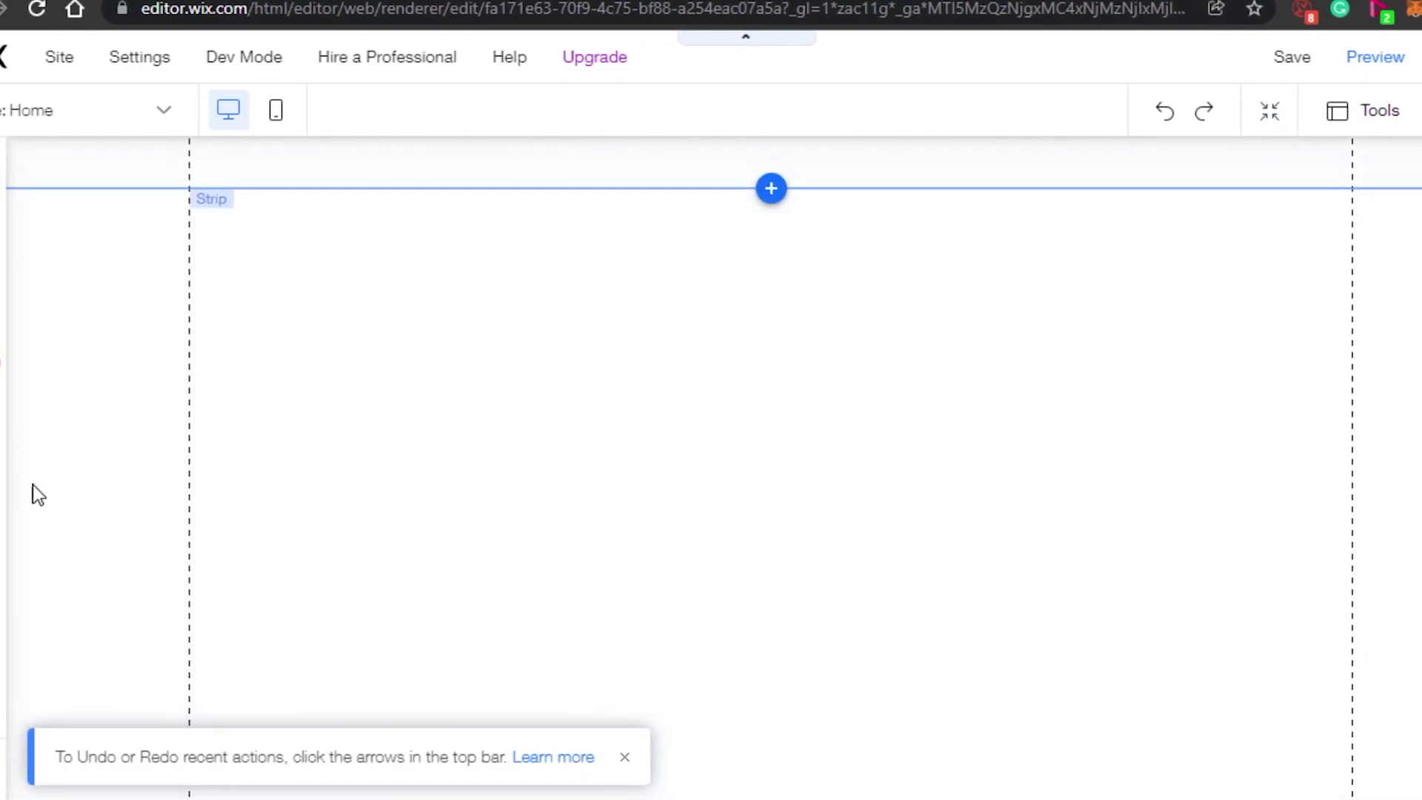
Browse the elements that can be added to the site, including Contact & Forms, Bookings and Interactive, without adding any.
{"action": "scroll", "coordinate": [1111, 384], "scroll_direction": "up", "scroll_amount": 4}
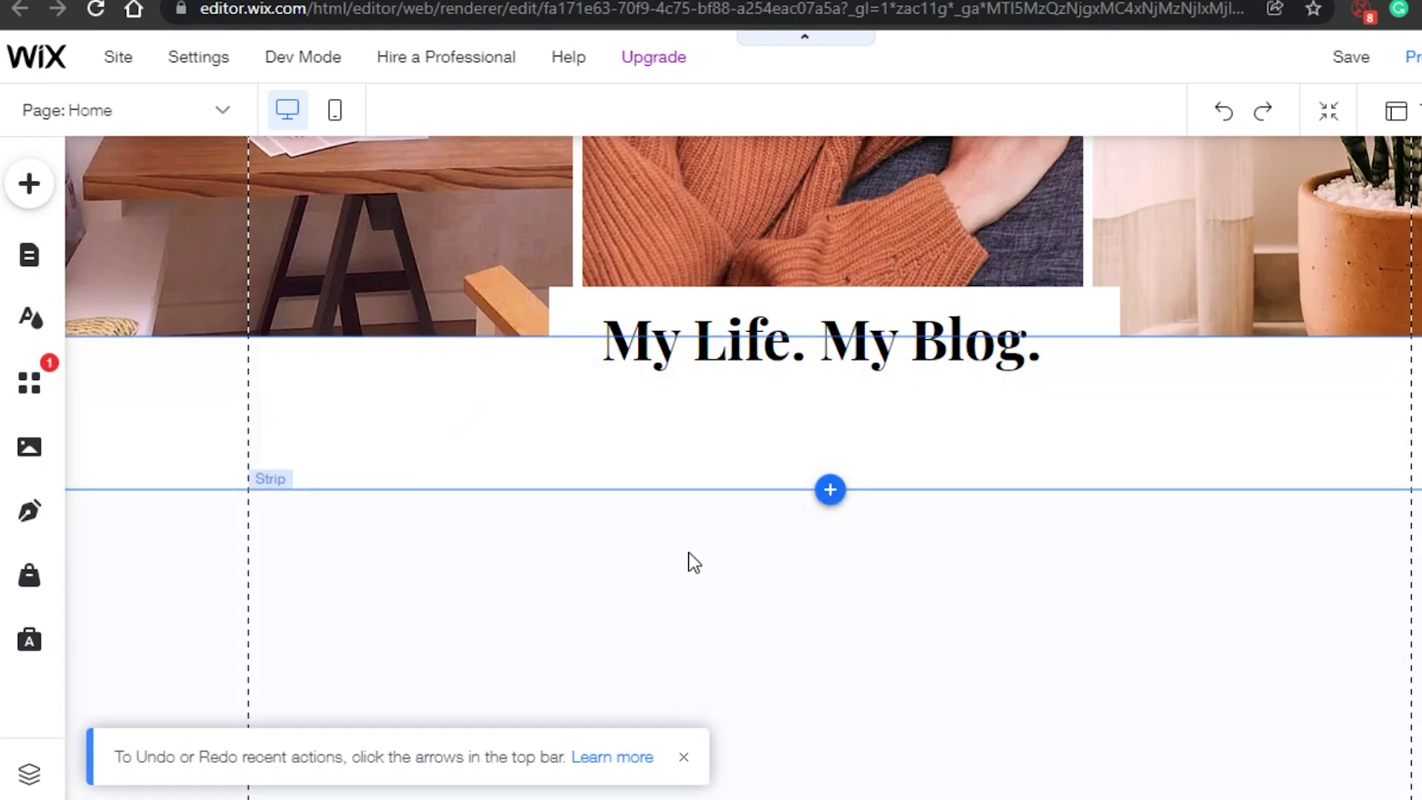
{"action": "left_click", "coordinate": [830, 492]}
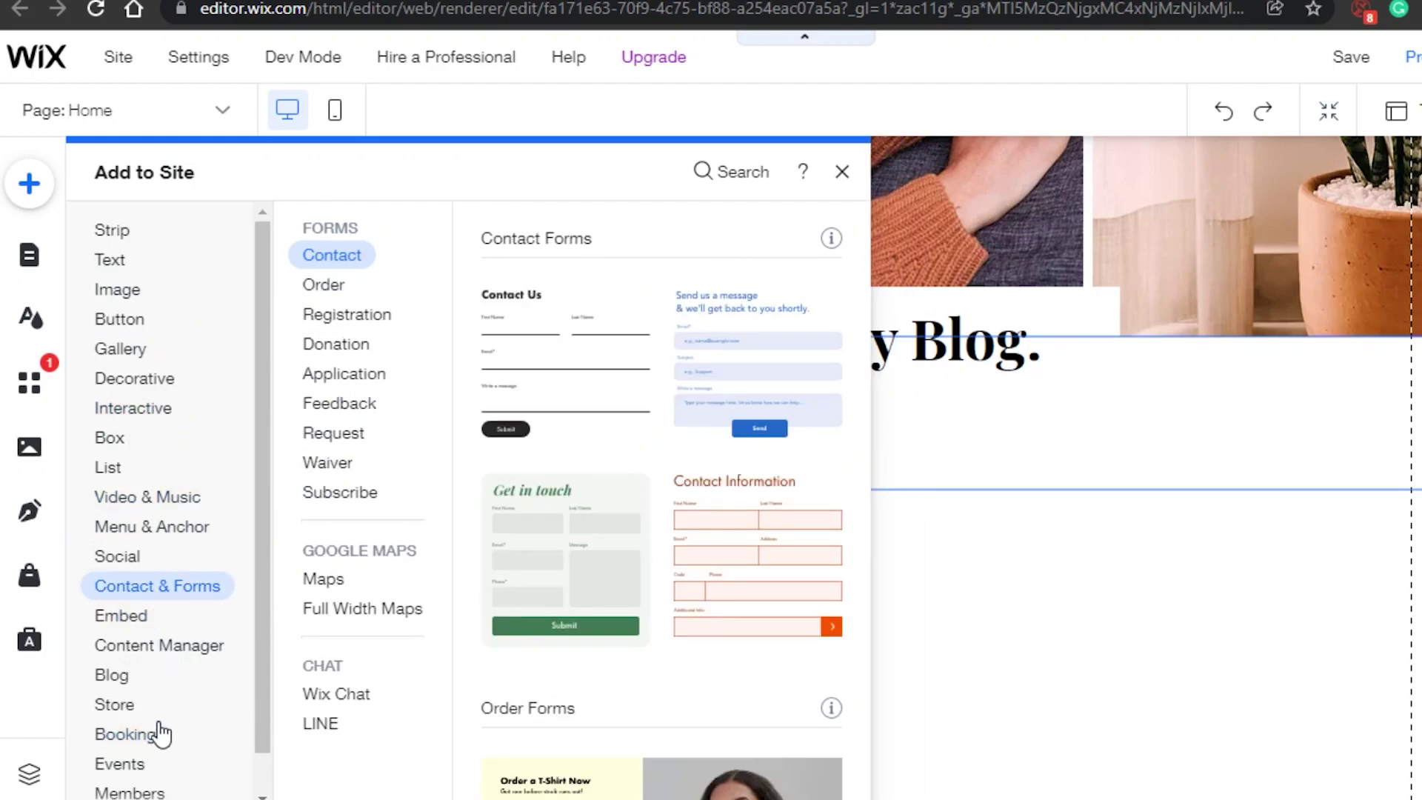
{"action": "mouse_move", "coordinate": [160, 743]}
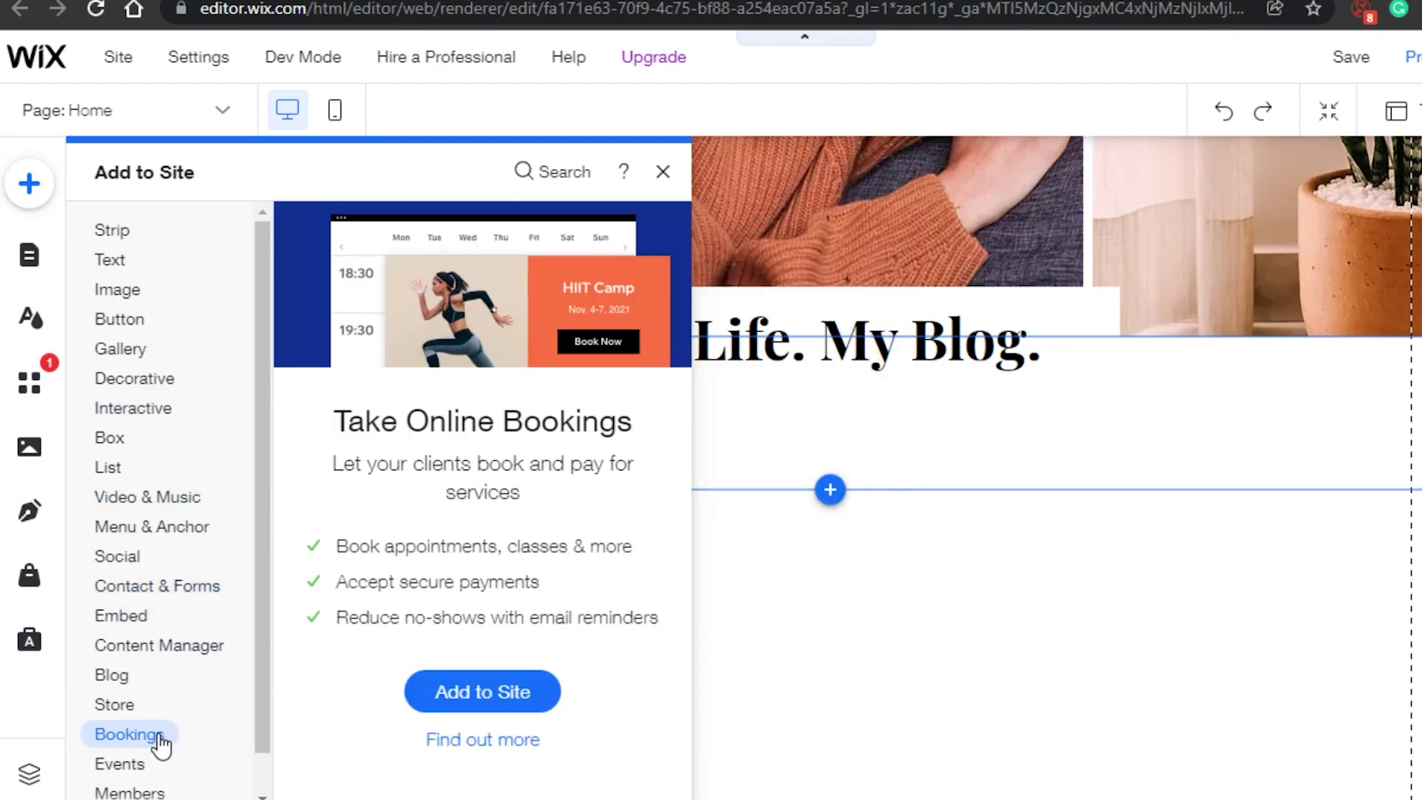
{"action": "mouse_move", "coordinate": [158, 769]}
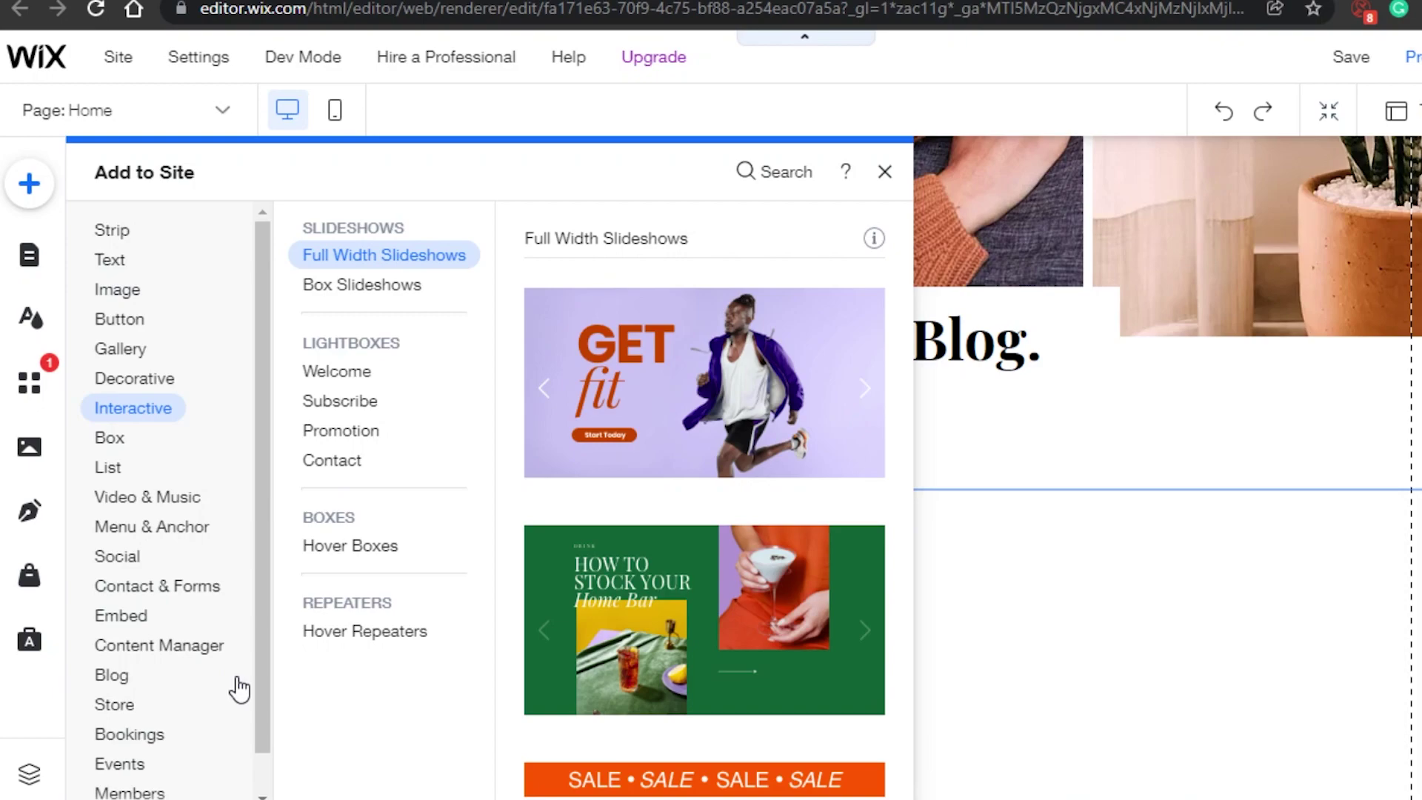
{"action": "left_click", "coordinate": [885, 173]}
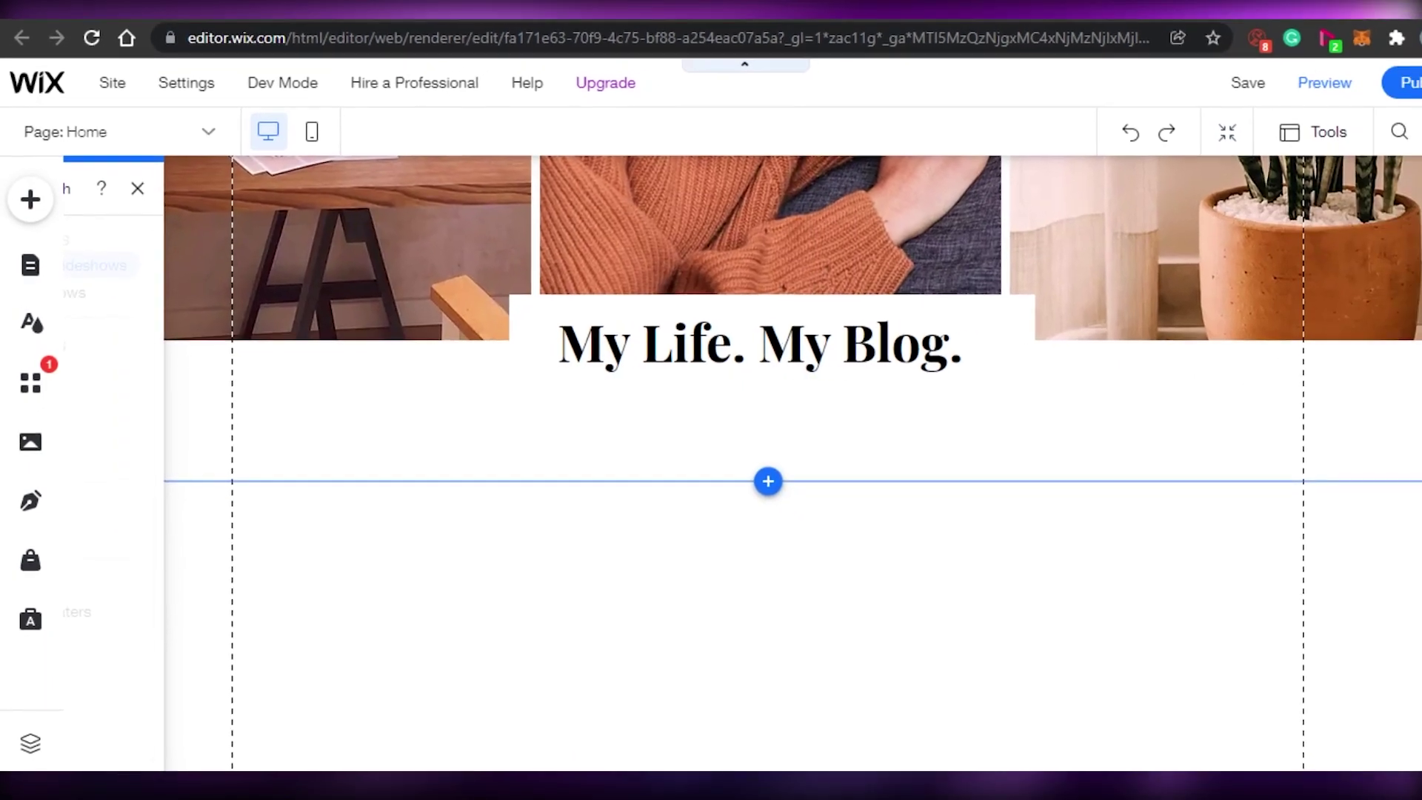
Save the site to the free Wix domain address ending in my-site-2 and return to the home page without publishing.
{"action": "scroll", "coordinate": [815, 444], "scroll_direction": "up", "scroll_amount": 5}
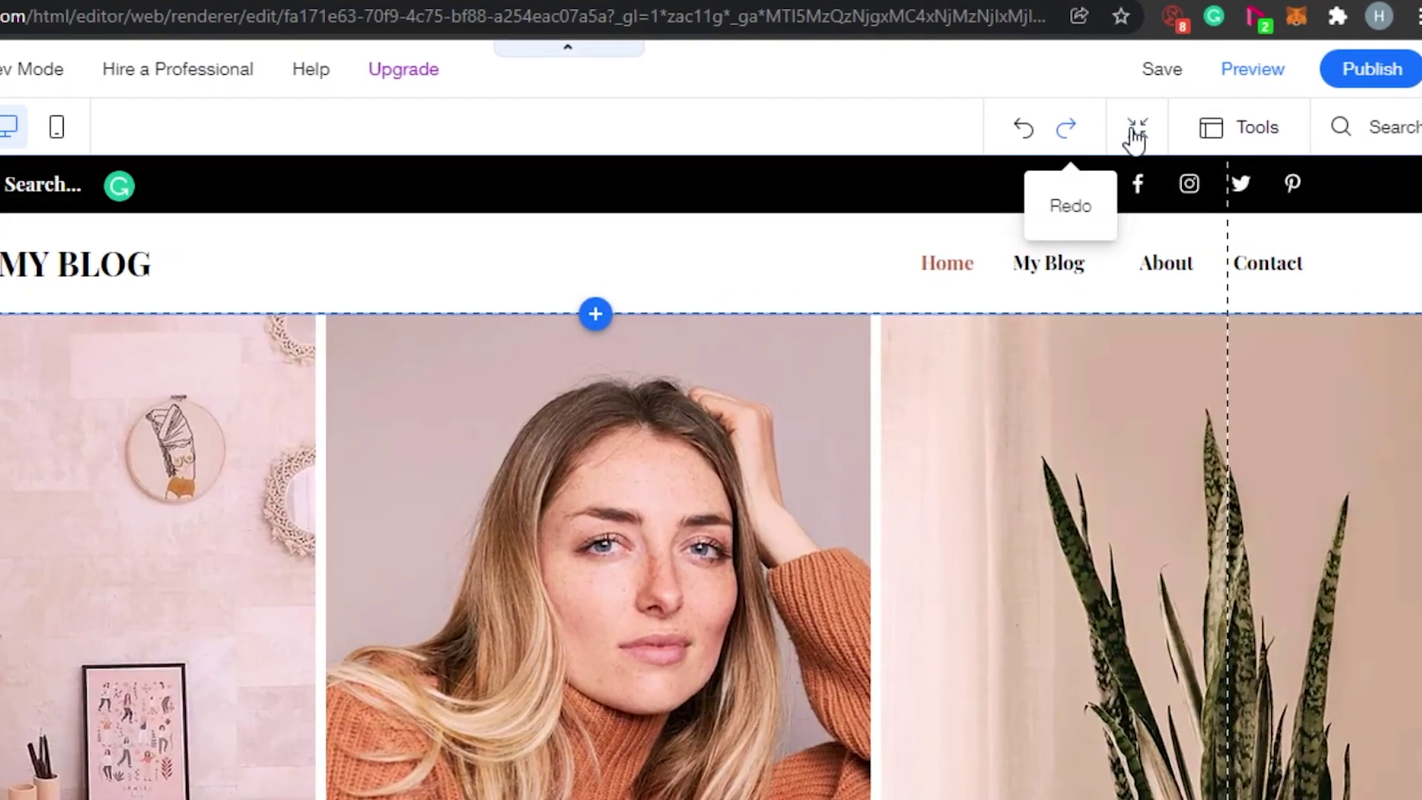
{"action": "mouse_move", "coordinate": [1161, 74]}
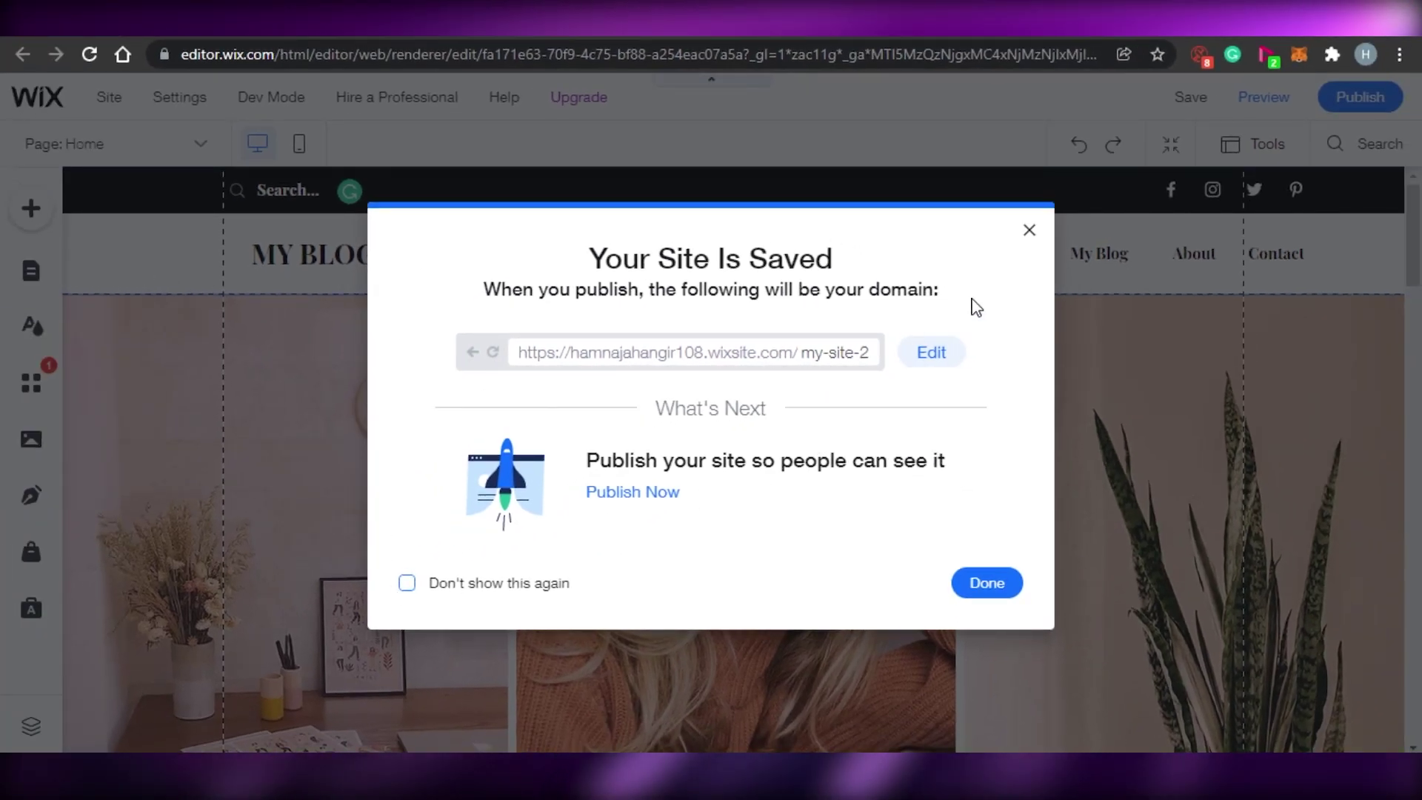
{"action": "left_click", "coordinate": [1029, 231]}
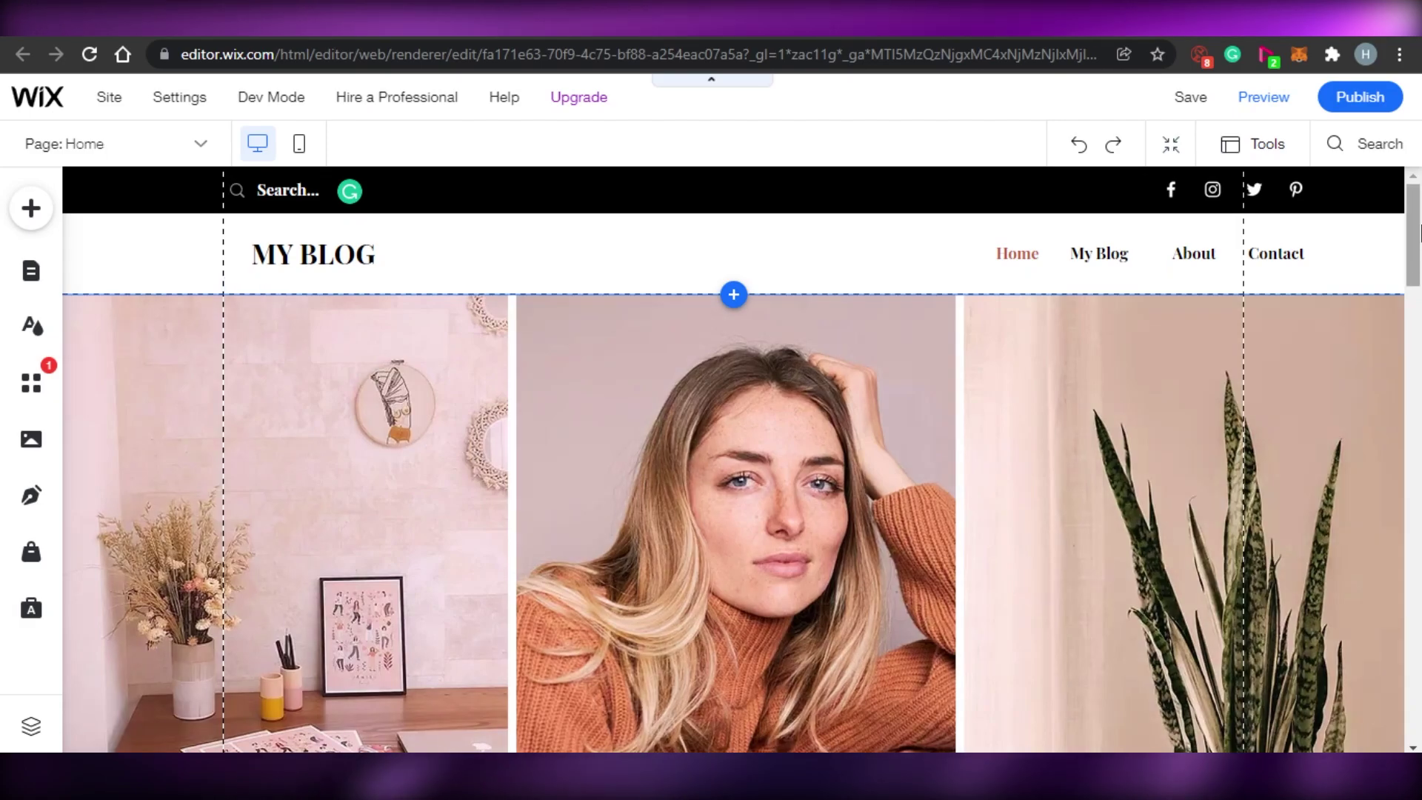
{"action": "left_click_drag", "start_coordinate": [1415, 223], "coordinate": [1420, 259]}
{"action": "scroll", "coordinate": [1421, 260], "scroll_direction": "up", "scroll_amount": 1}
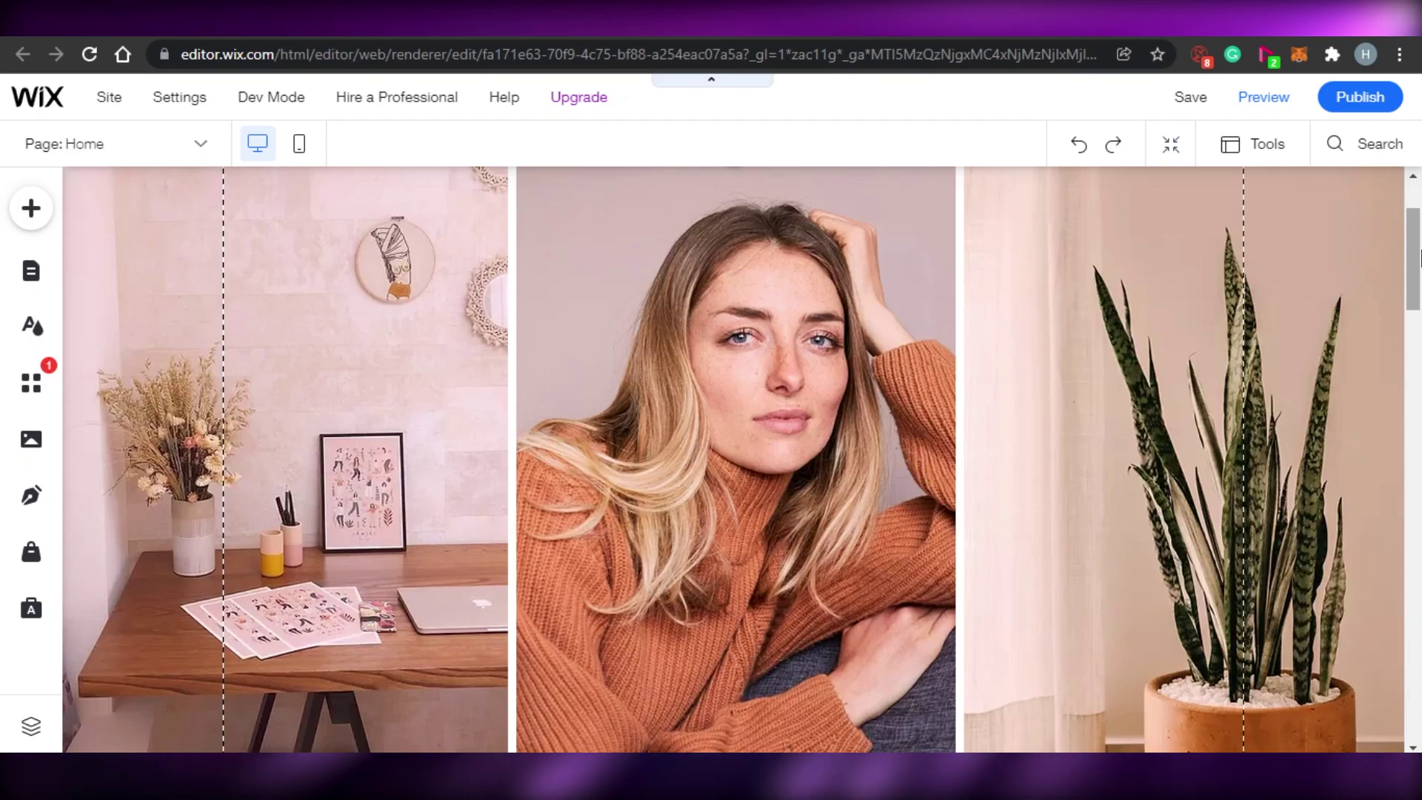
{"action": "scroll", "coordinate": [1421, 278], "scroll_direction": "down", "scroll_amount": 6}
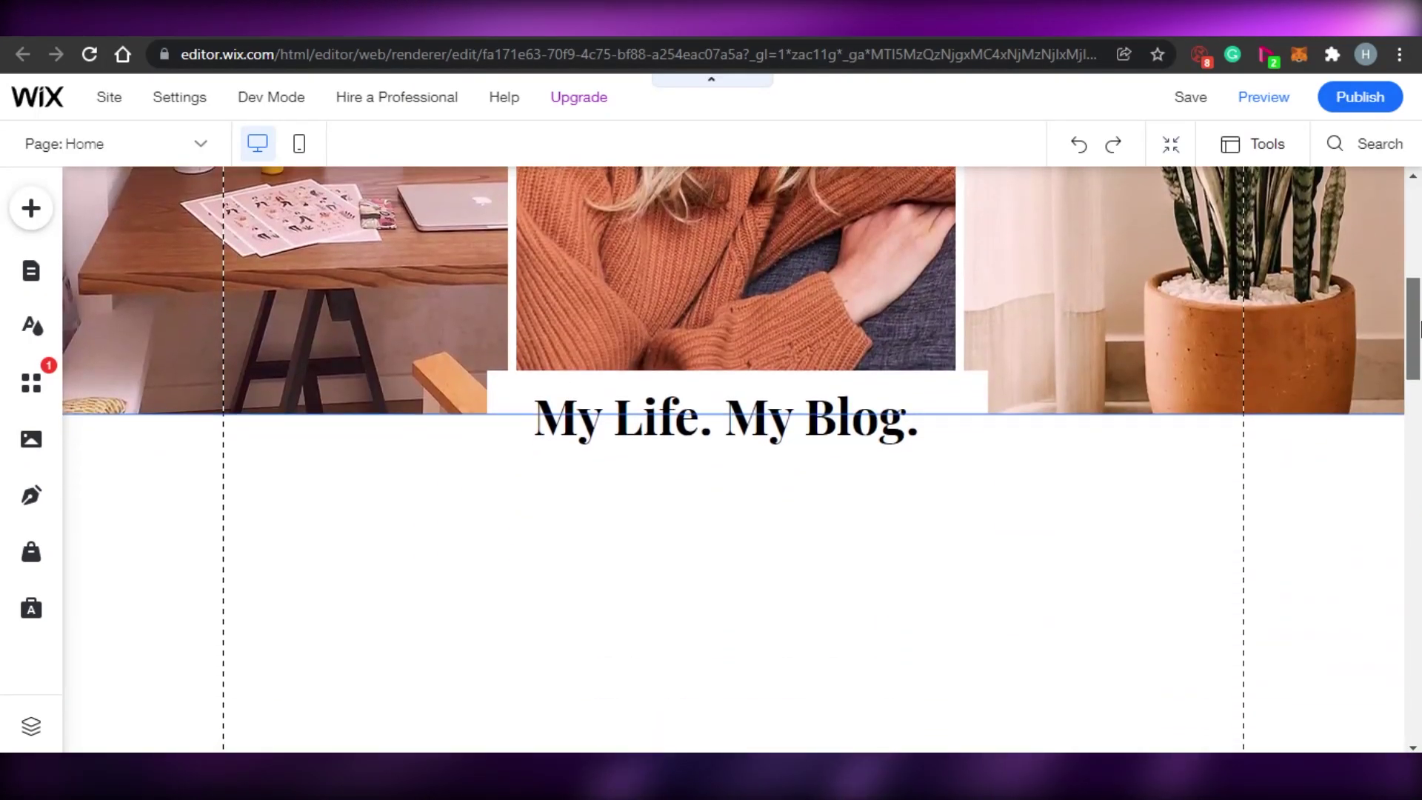
{"action": "scroll", "coordinate": [1420, 274], "scroll_direction": "up", "scroll_amount": 5}
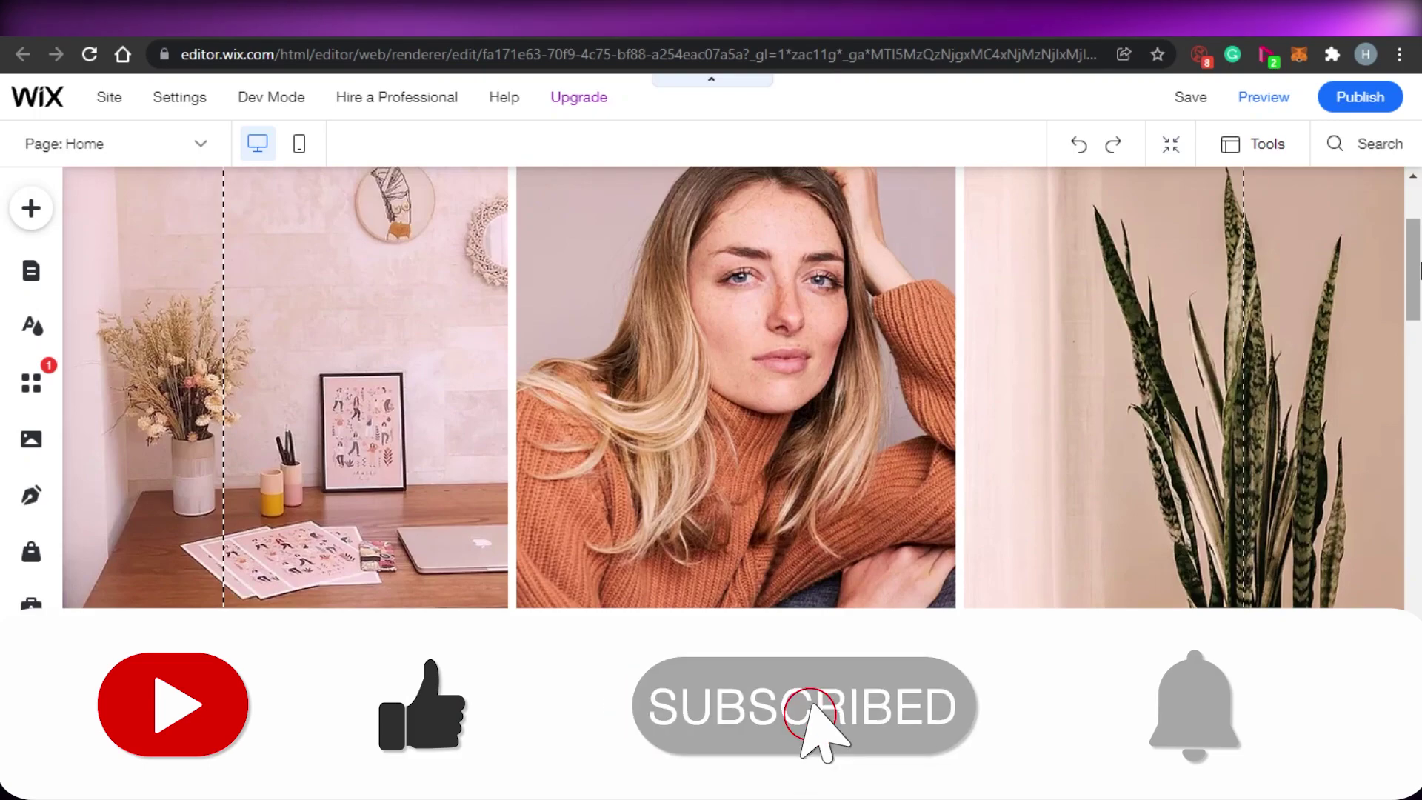